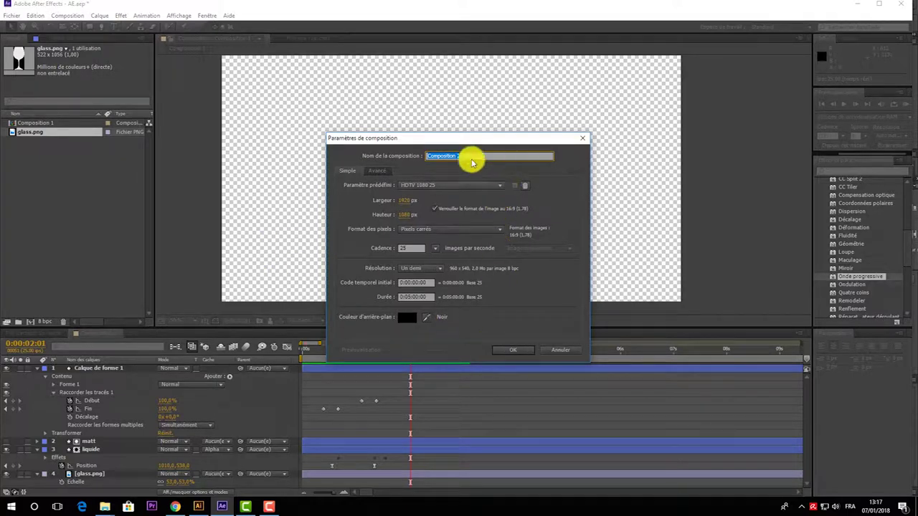
- Create Composition 2 from the HDTV 1080 25 preset with a black background
{"action": "left_click", "coordinate": [512, 350]}
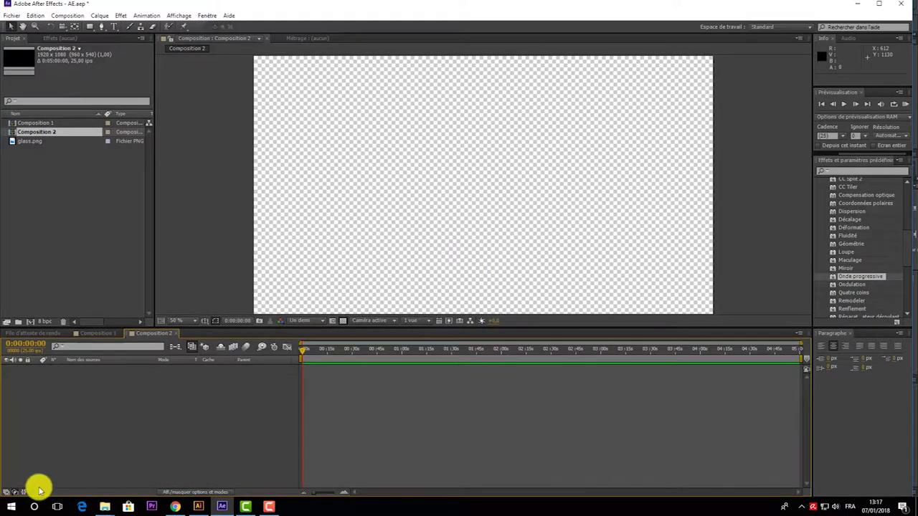
{"action": "left_click", "coordinate": [18, 169]}
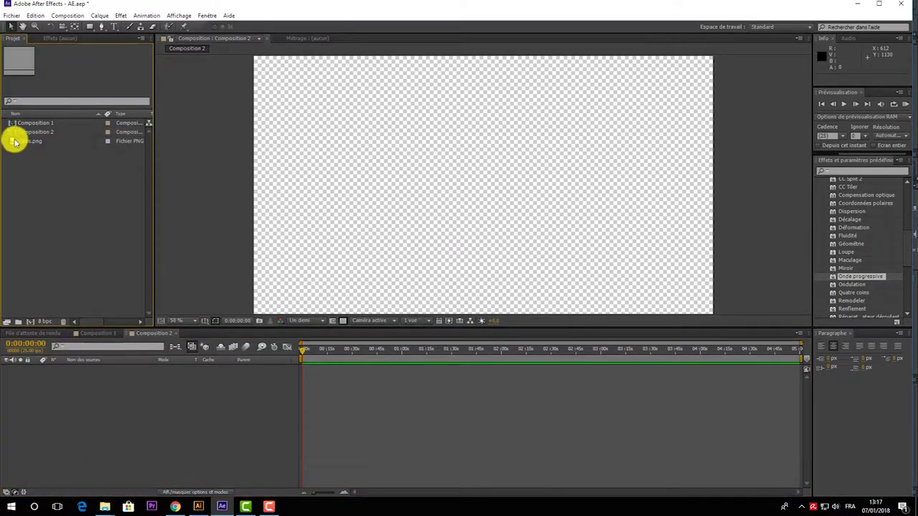
- Add glass.png as a layer, scale it to 55% and move it lower in the frame
{"action": "left_click_drag", "start_coordinate": [14, 142], "coordinate": [77, 433]}
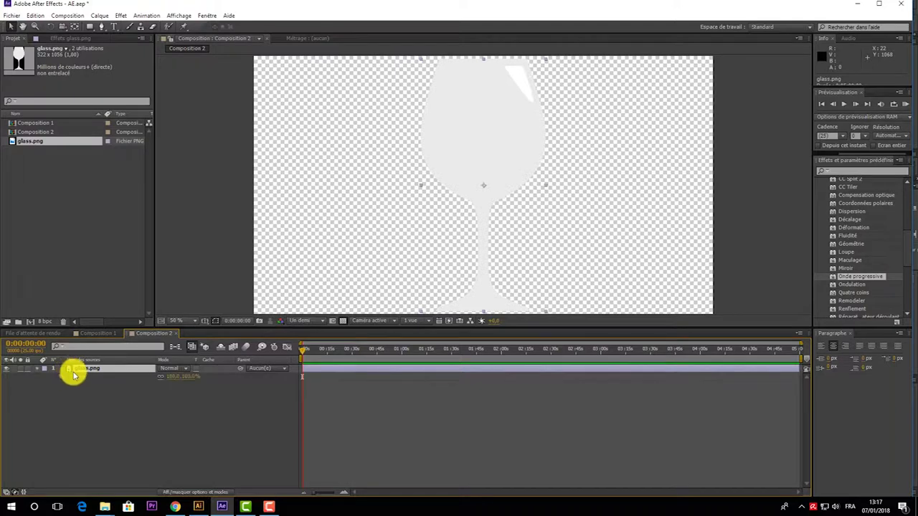
{"action": "left_click_drag", "start_coordinate": [173, 380], "coordinate": [155, 381]}
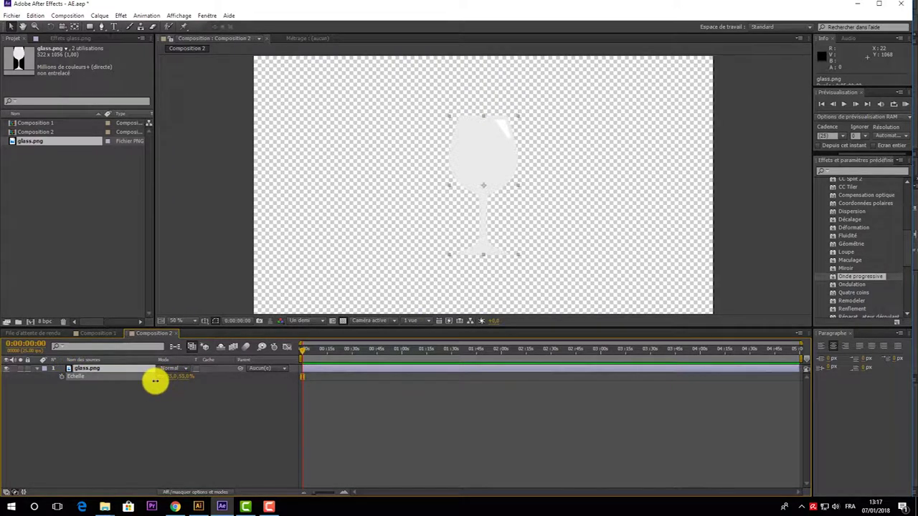
{"action": "left_click_drag", "start_coordinate": [488, 149], "coordinate": [487, 194]}
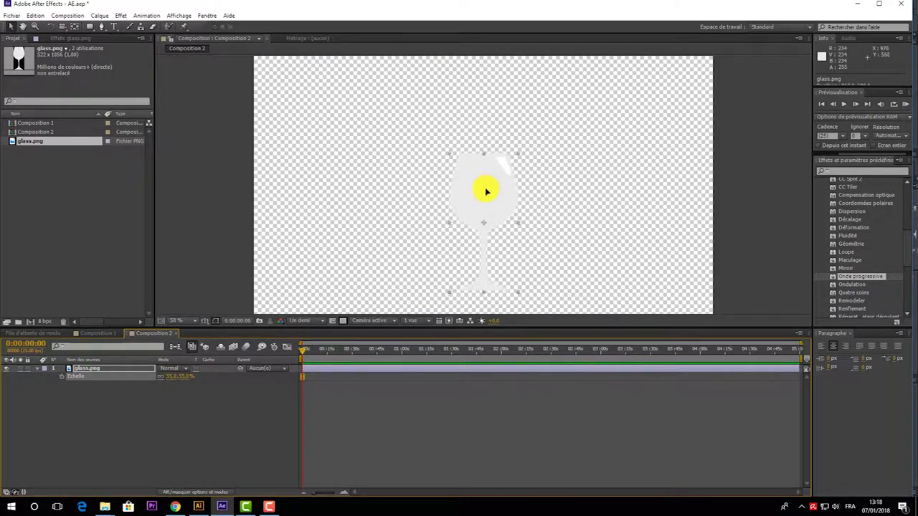
{"action": "left_click", "coordinate": [213, 439]}
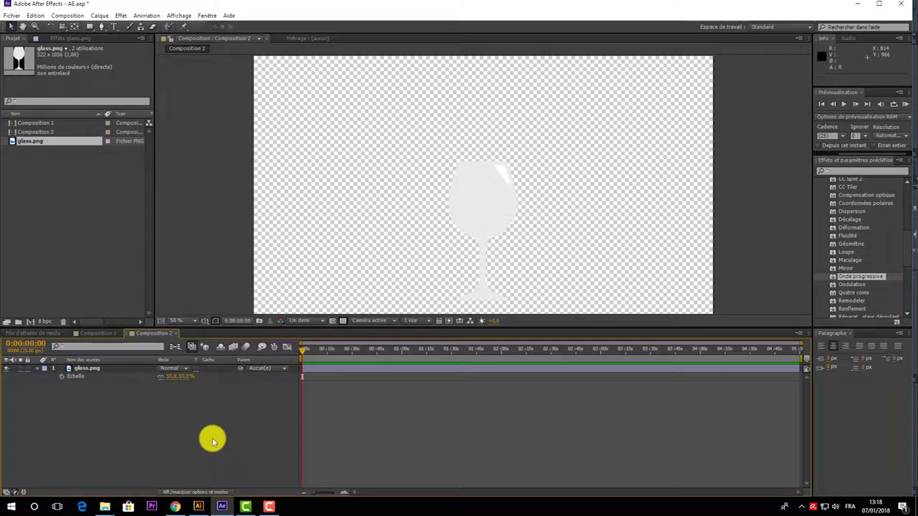
{"action": "left_click", "coordinate": [38, 369]}
{"action": "left_click", "coordinate": [79, 370]}
{"action": "left_click", "coordinate": [91, 395]}
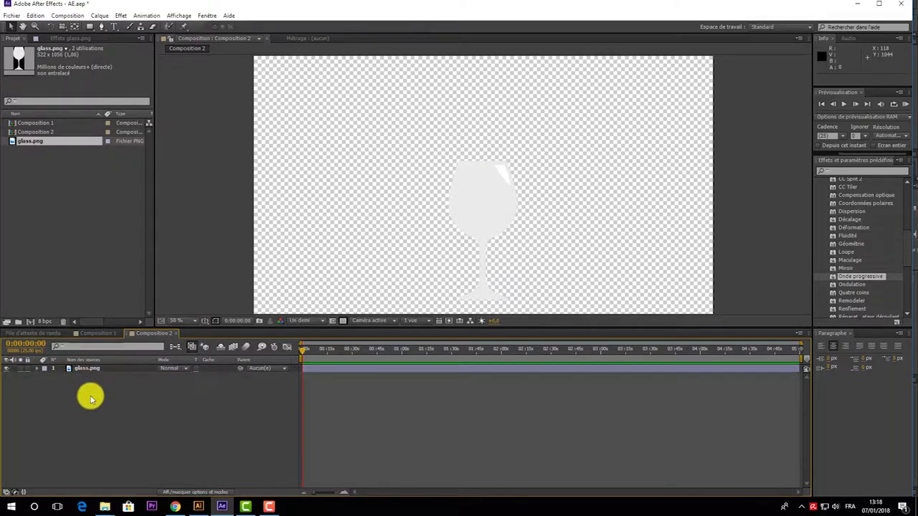
{"action": "left_click", "coordinate": [101, 26]}
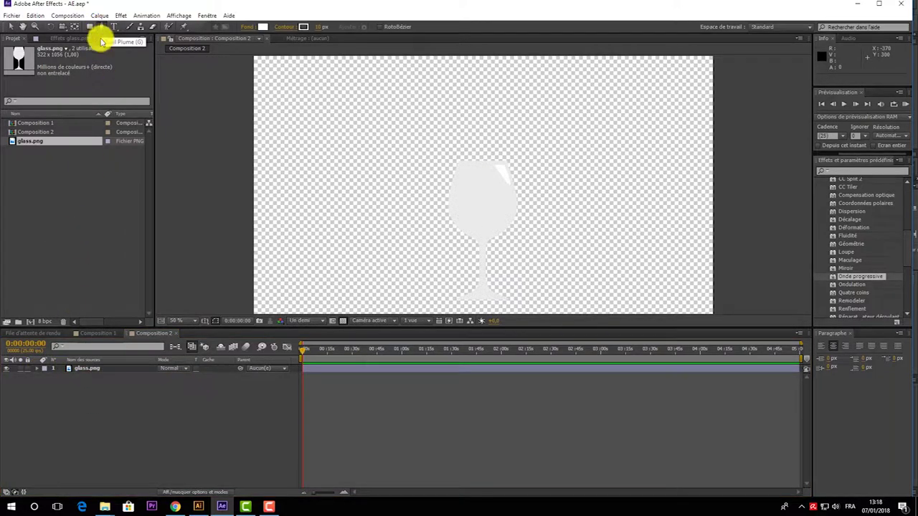
- At 100% view zoom, place Pen points along the glass's top rim and right side
{"action": "left_click", "coordinate": [183, 320]}
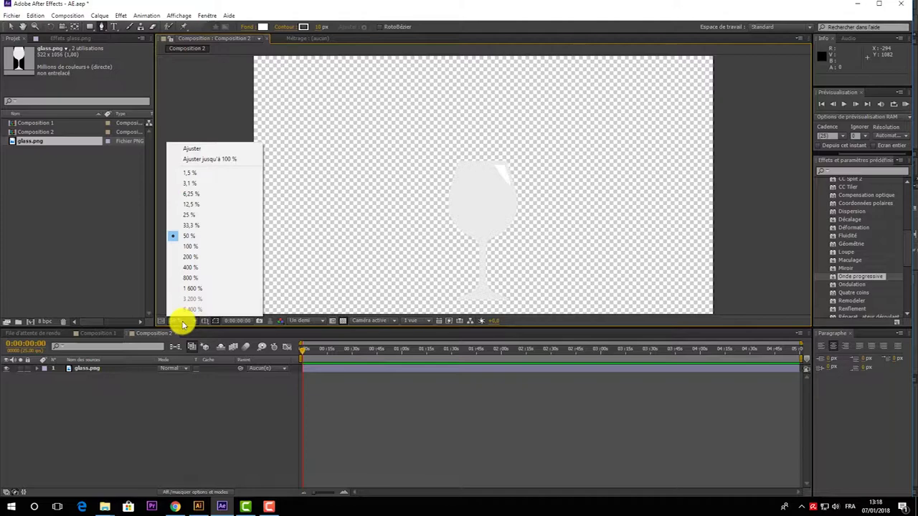
{"action": "left_click", "coordinate": [204, 248]}
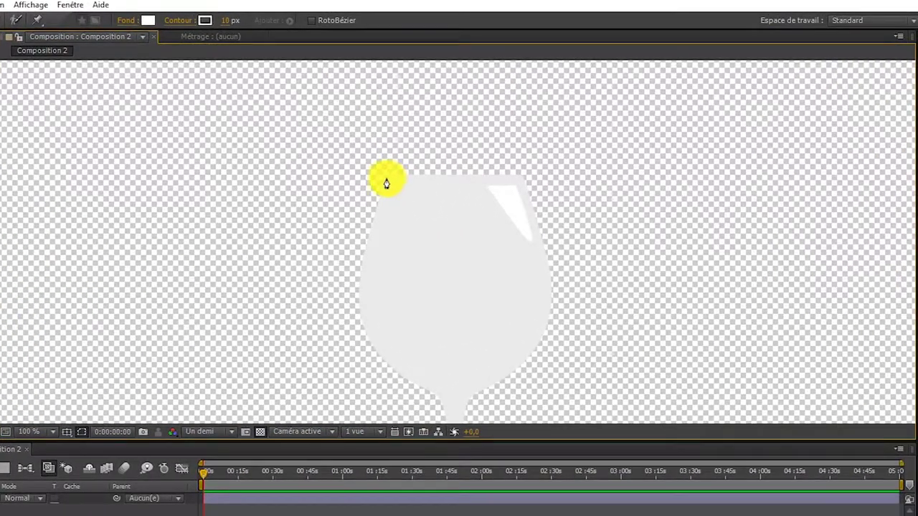
{"action": "left_click", "coordinate": [380, 178]}
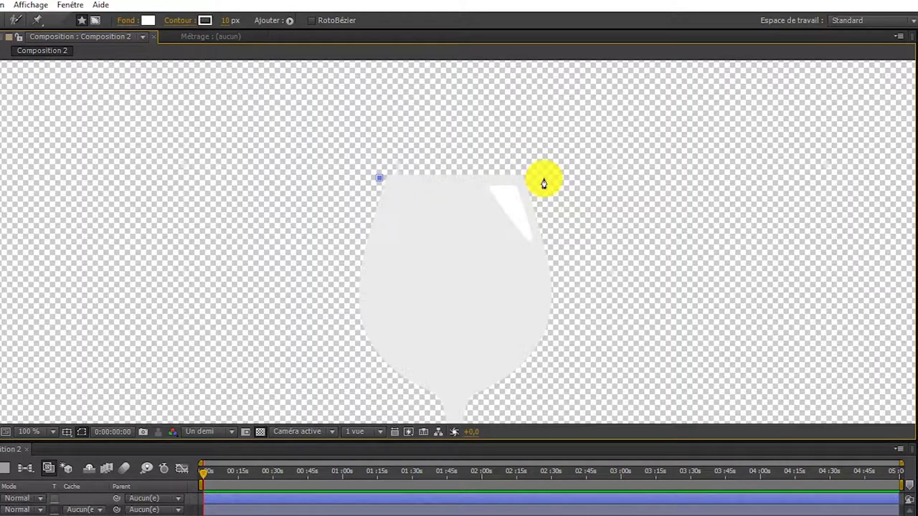
{"action": "left_click", "coordinate": [566, 177]}
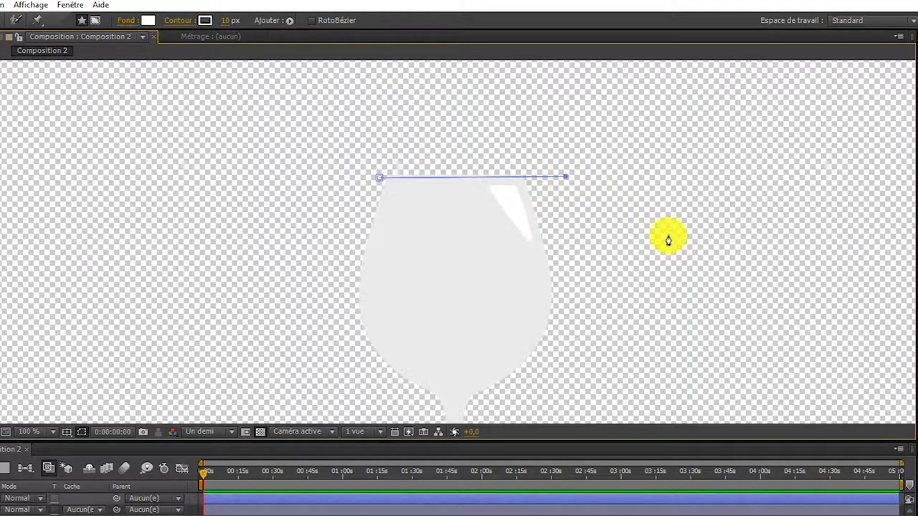
{"action": "left_click", "coordinate": [681, 267]}
{"action": "left_click_drag", "start_coordinate": [717, 384], "coordinate": [656, 261]}
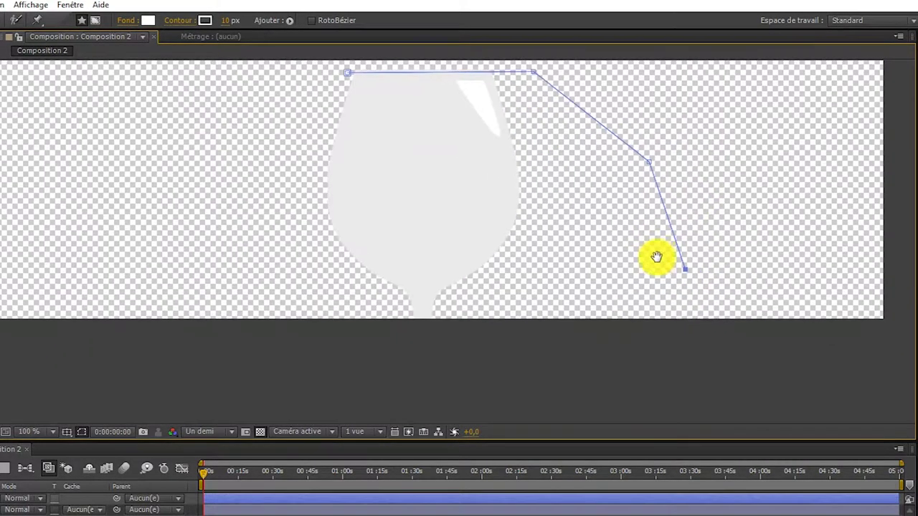
{"action": "left_click", "coordinate": [676, 355]}
- Continue the outline below the frame's bottom edge and up the left side, closing the polygon
{"action": "key", "text": "comma"}
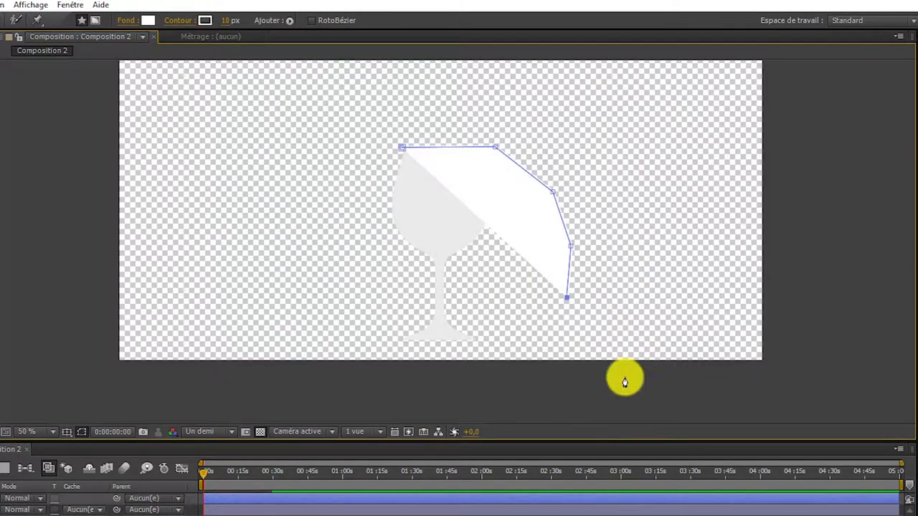
{"action": "left_click", "coordinate": [557, 385]}
{"action": "left_click", "coordinate": [443, 393]}
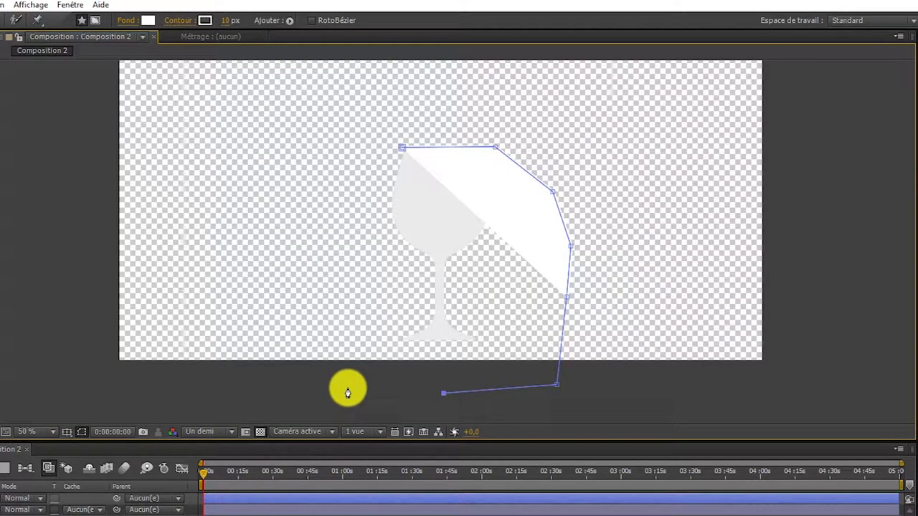
{"action": "left_click", "coordinate": [347, 387]}
{"action": "left_click", "coordinate": [347, 304]}
{"action": "left_click", "coordinate": [350, 223]}
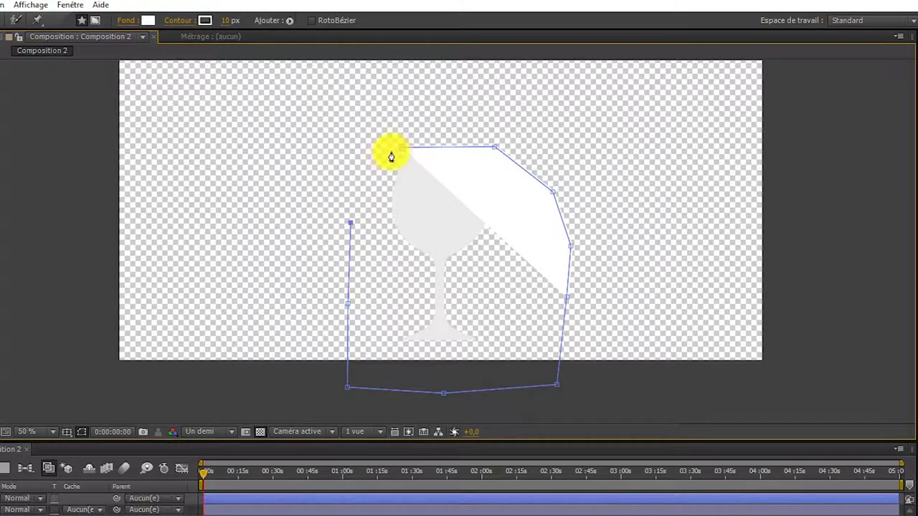
{"action": "left_click", "coordinate": [402, 152]}
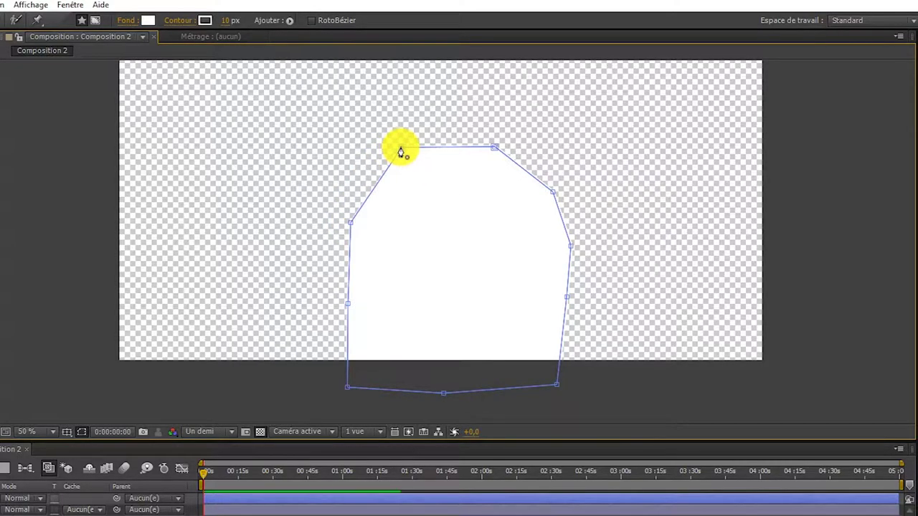
- Give the polygon a bright orange fill and set its stroke to None
{"action": "left_click", "coordinate": [147, 24]}
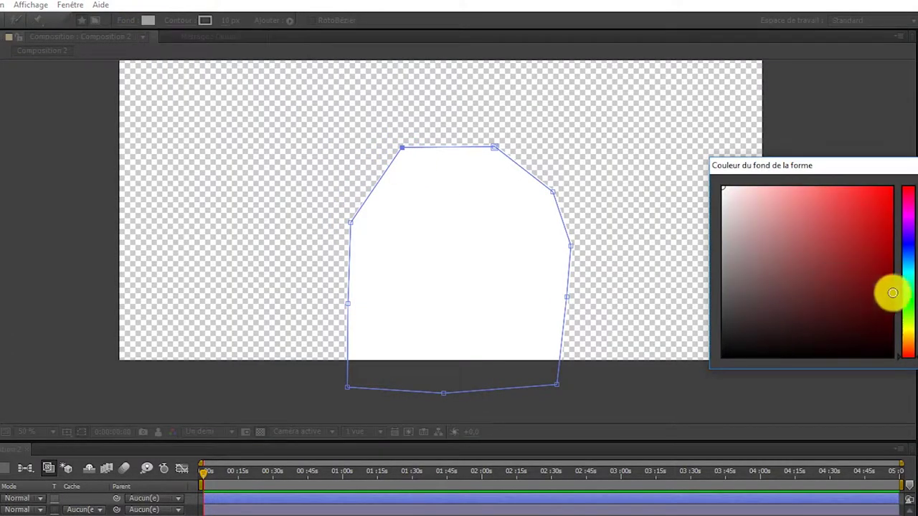
{"action": "left_click", "coordinate": [910, 346]}
{"action": "left_click_drag", "start_coordinate": [869, 241], "coordinate": [863, 202]}
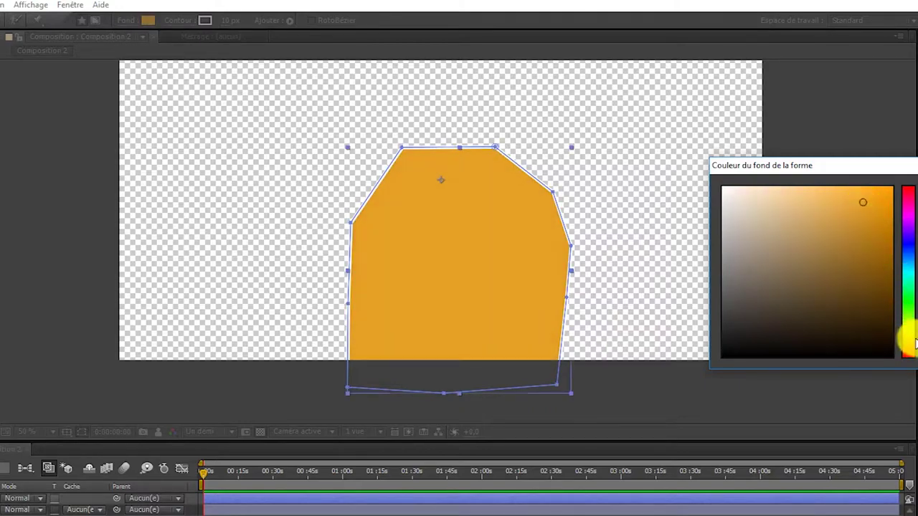
{"action": "left_click", "coordinate": [910, 347]}
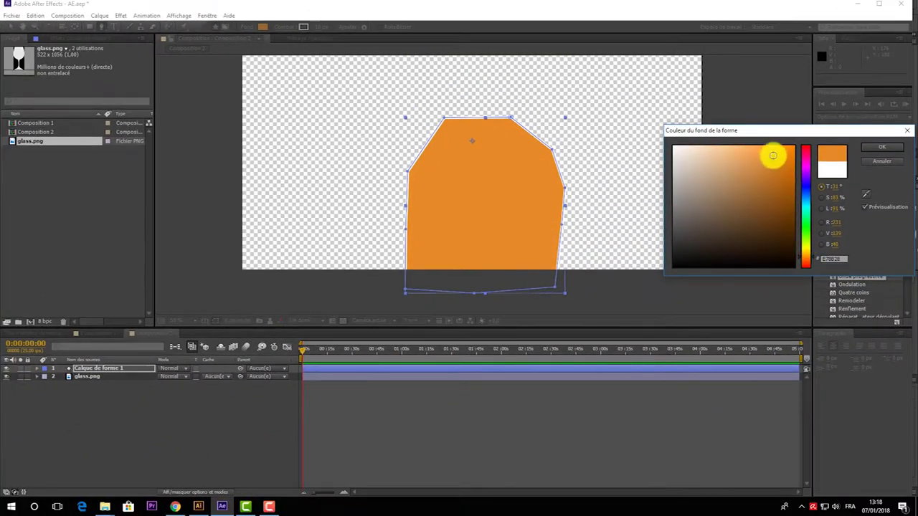
{"action": "left_click", "coordinate": [881, 147]}
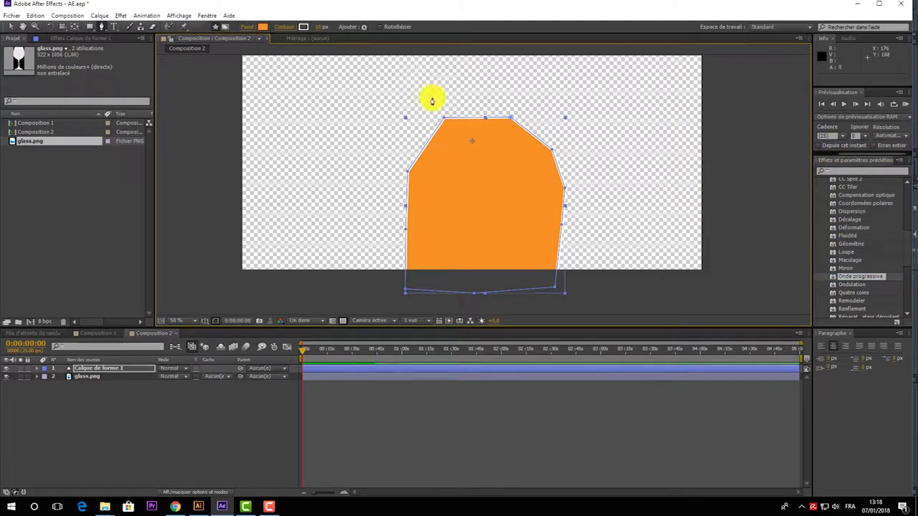
{"action": "left_click", "coordinate": [283, 27]}
{"action": "left_click", "coordinate": [431, 240]}
{"action": "left_click", "coordinate": [453, 295]}
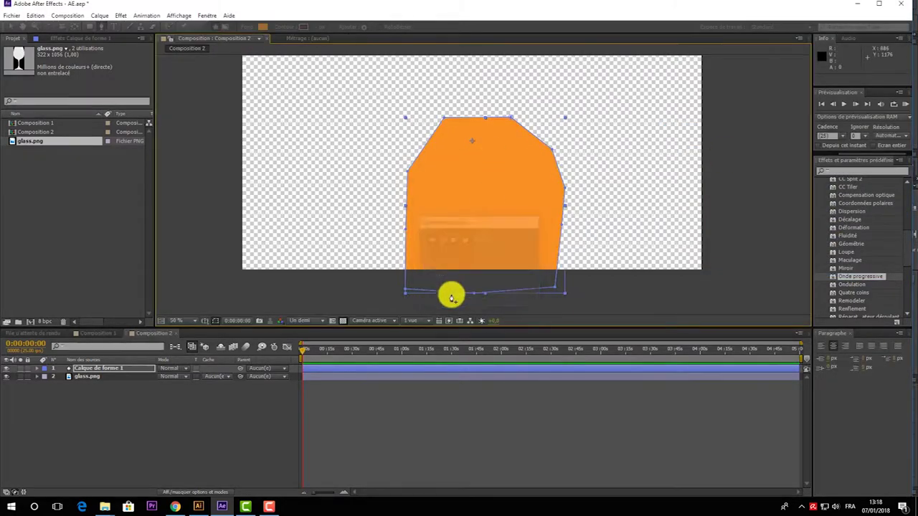
- Switch to the Selection tool and hide the orange shape layer so the glass shows
{"action": "left_click", "coordinate": [176, 429]}
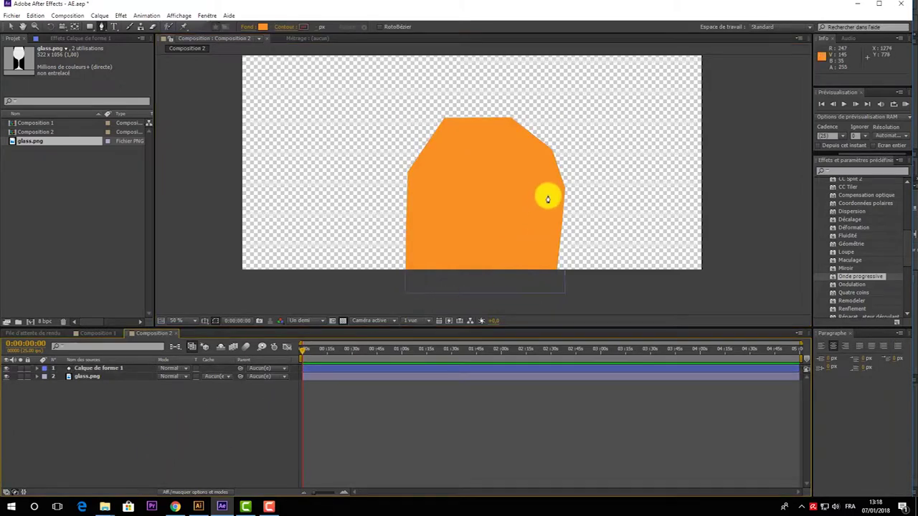
{"action": "left_click", "coordinate": [11, 26]}
{"action": "left_click", "coordinate": [486, 211]}
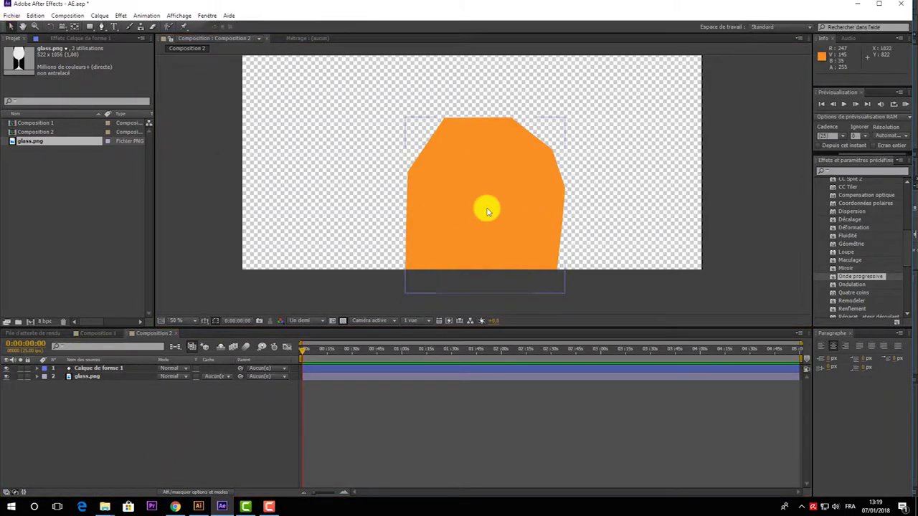
{"action": "left_click", "coordinate": [242, 414]}
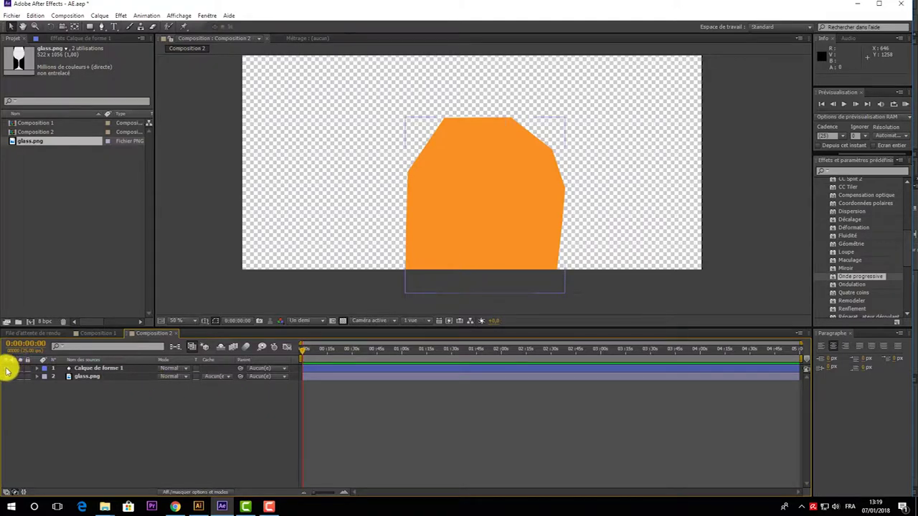
{"action": "left_click", "coordinate": [7, 370]}
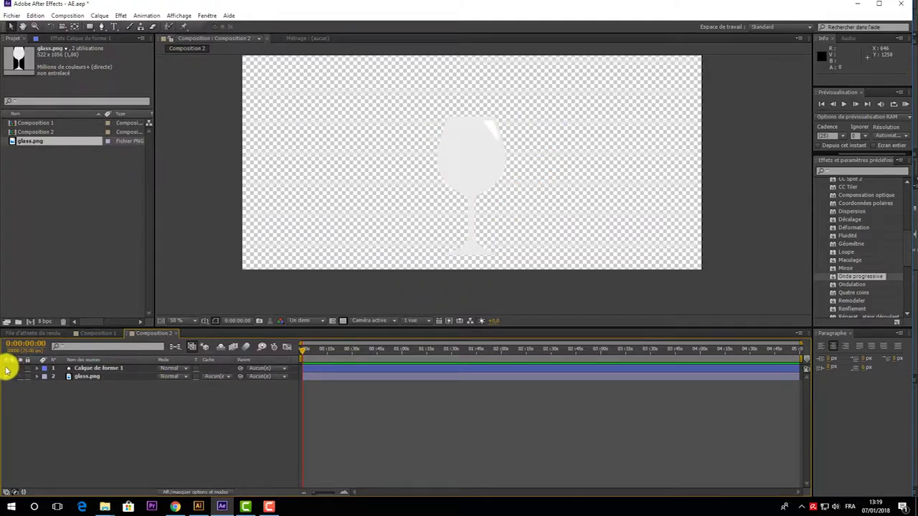
{"action": "left_click", "coordinate": [86, 370]}
- Rename the orange shape layer to 'liquide' and leave it hidden
{"action": "right_click", "coordinate": [83, 368]}
{"action": "left_click", "coordinate": [92, 363]}
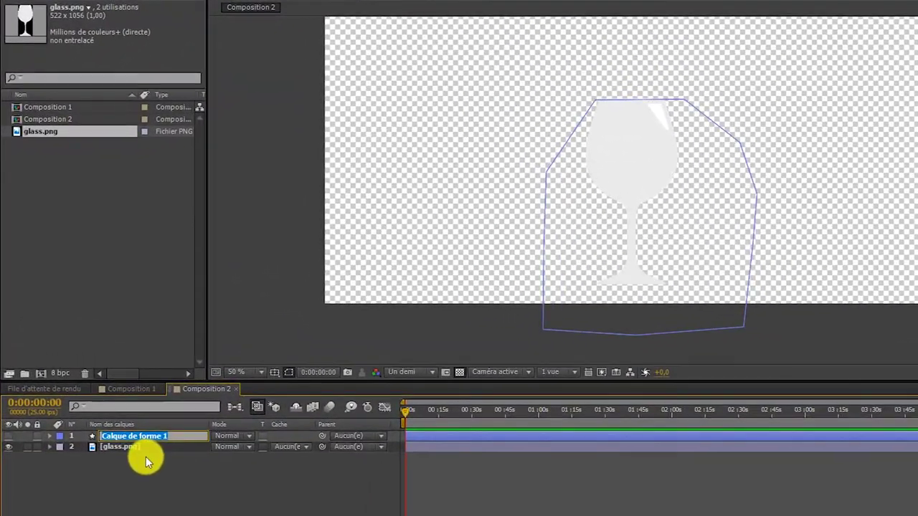
{"action": "type", "text": "liquid"}
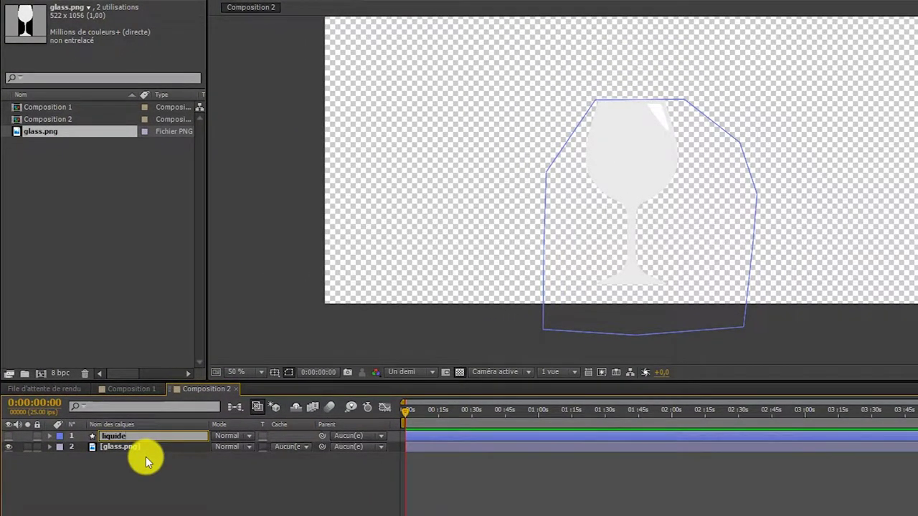
{"action": "type", "text": "e"}
{"action": "key", "text": "Return"}
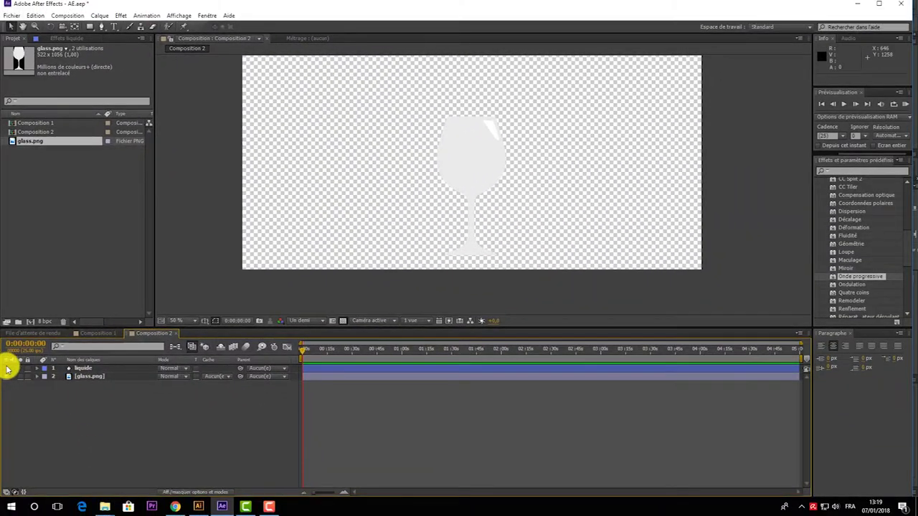
{"action": "left_click", "coordinate": [7, 368]}
{"action": "left_click", "coordinate": [8, 369]}
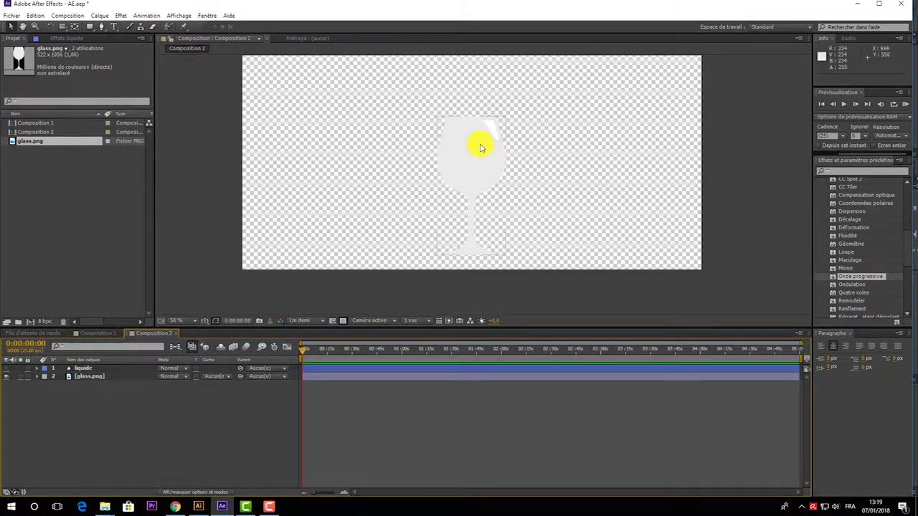
{"action": "left_click", "coordinate": [187, 321]}
- Zoom to 100%, centre the glass, and set the Pen tool's shape fill to white (FFFFFF)
{"action": "left_click", "coordinate": [190, 246]}
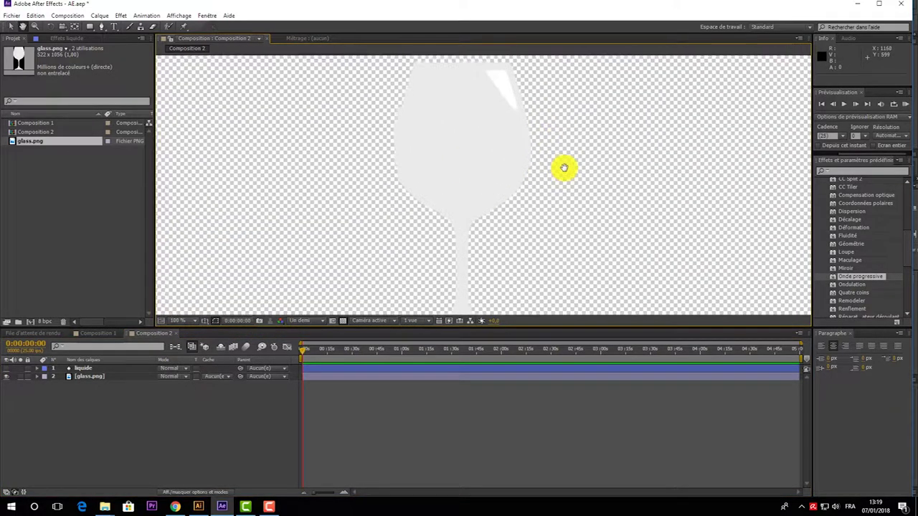
{"action": "left_click_drag", "start_coordinate": [562, 134], "coordinate": [564, 192]}
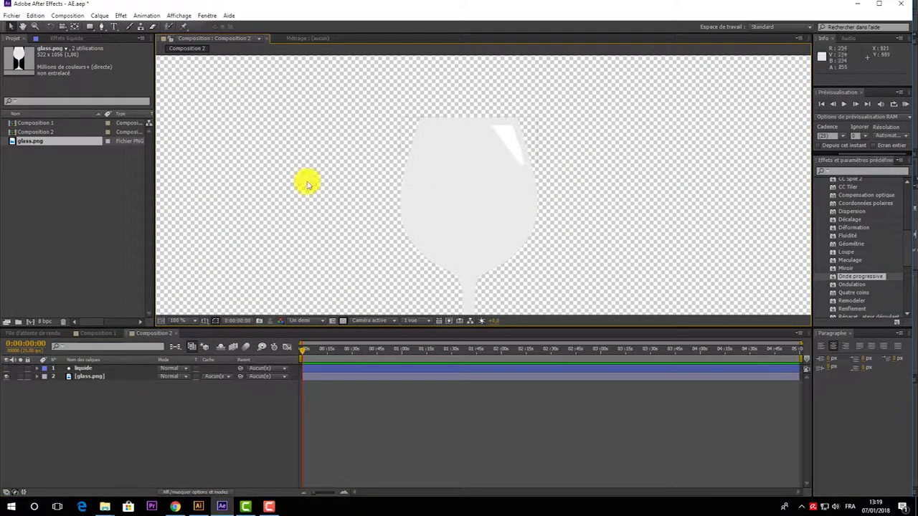
{"action": "left_click", "coordinate": [102, 27]}
{"action": "left_click", "coordinate": [263, 28]}
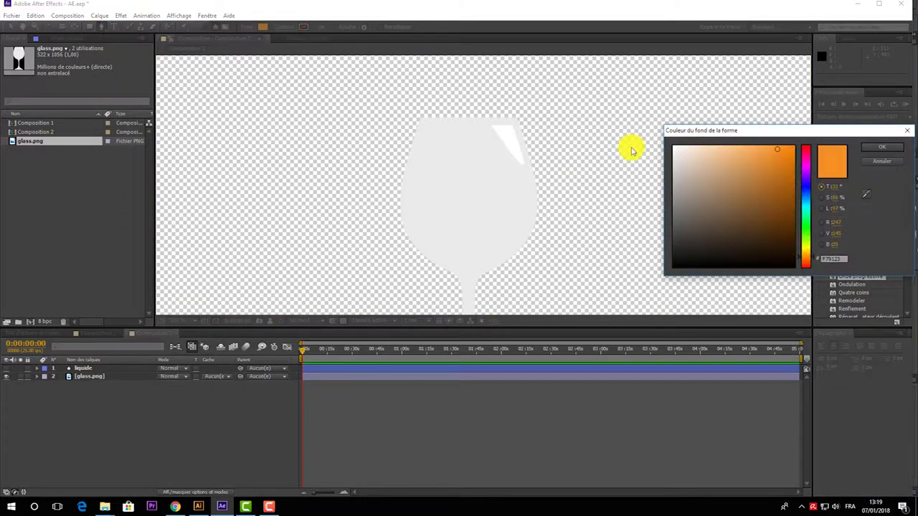
{"action": "left_click", "coordinate": [671, 144]}
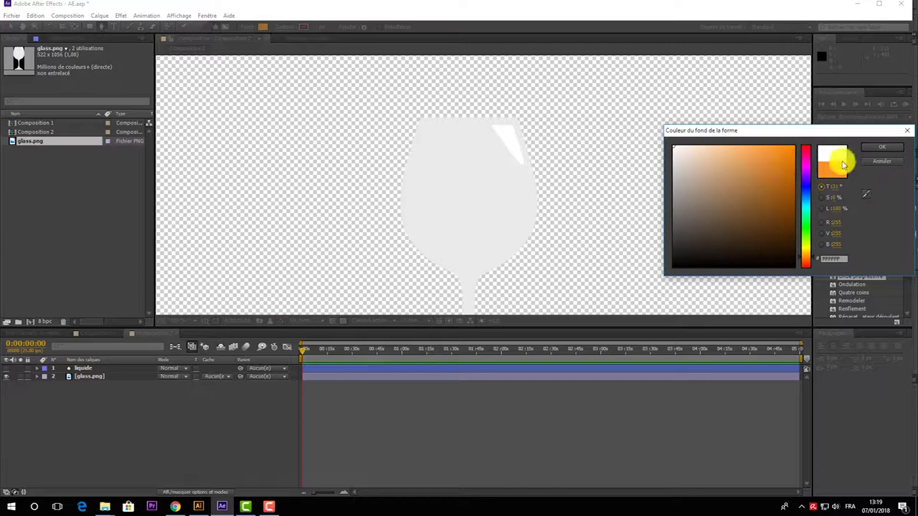
{"action": "left_click", "coordinate": [882, 147]}
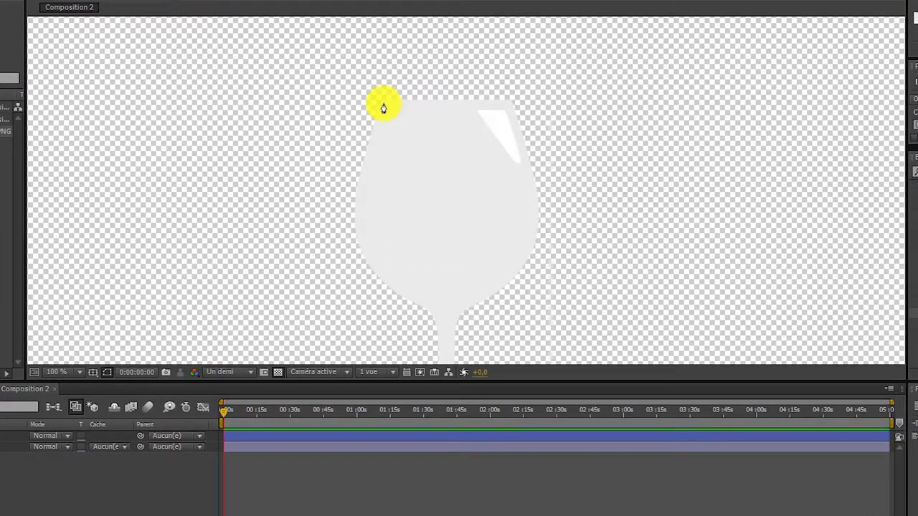
- Place Pen points at the glass's top-left and top-right corners and on its right edge
{"action": "scroll", "coordinate": [388, 109], "scroll_direction": "up", "scroll_amount": 1}
{"action": "left_click_drag", "start_coordinate": [394, 80], "coordinate": [399, 193]}
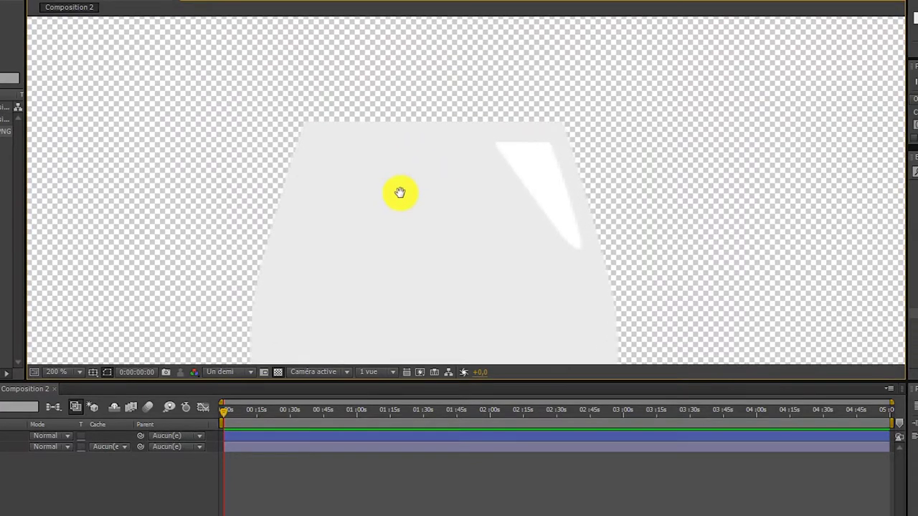
{"action": "left_click", "coordinate": [309, 127]}
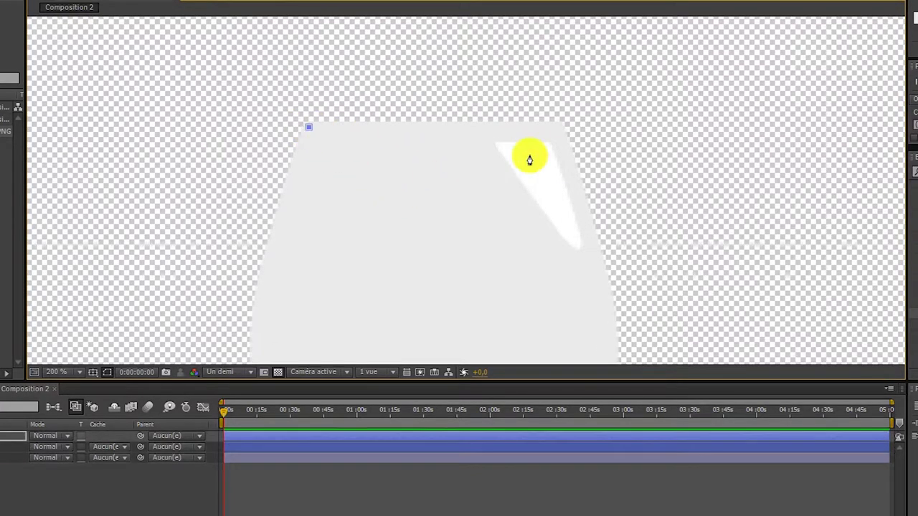
{"action": "left_click", "coordinate": [557, 131]}
{"action": "left_click_drag", "start_coordinate": [560, 244], "coordinate": [541, 178]}
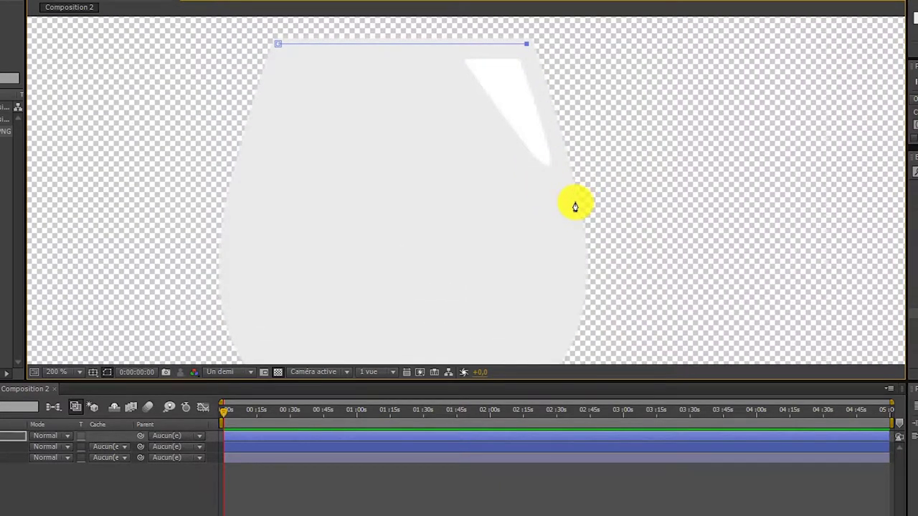
{"action": "key", "text": "v"}
{"action": "left_click", "coordinate": [570, 193]}
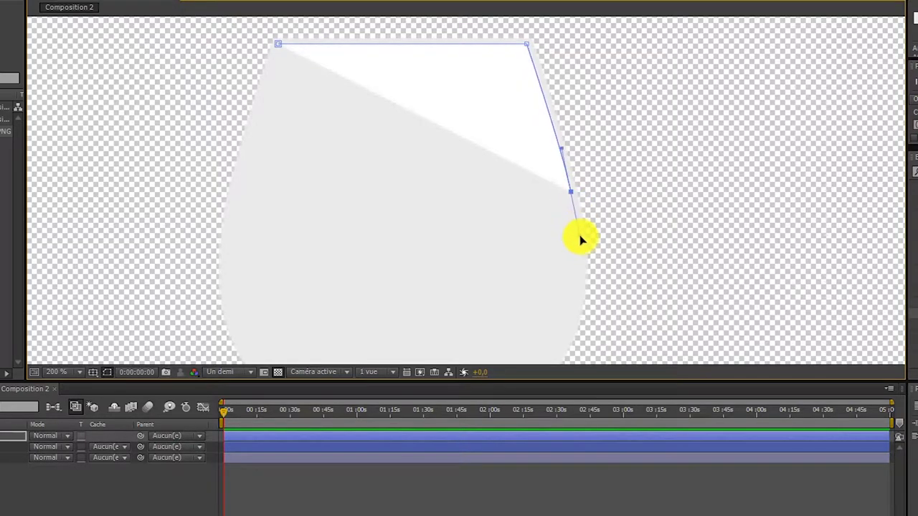
{"action": "scroll", "coordinate": [567, 230], "scroll_direction": "down", "scroll_amount": 4}
{"action": "left_click_drag", "start_coordinate": [555, 293], "coordinate": [523, 354]}
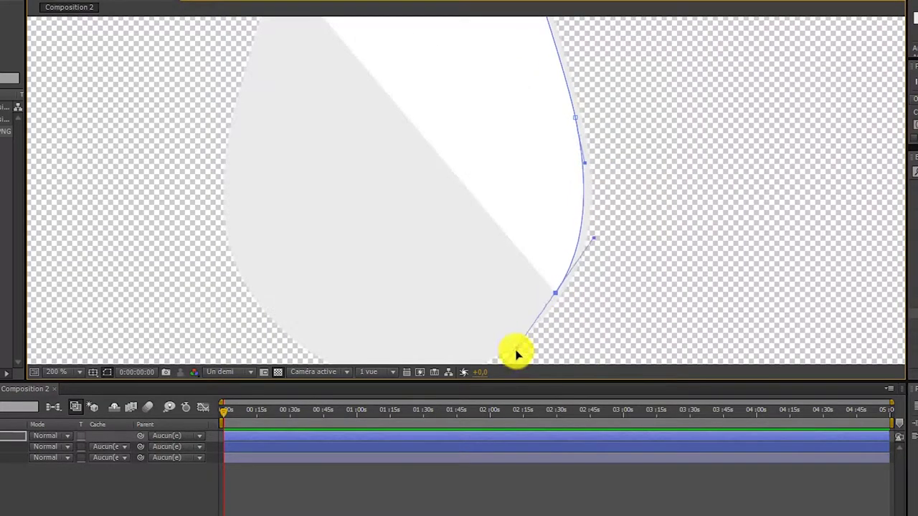
- Drag curved points along the bowl's right side and bottom to follow its outline
{"action": "left_click_drag", "start_coordinate": [575, 117], "coordinate": [577, 122]}
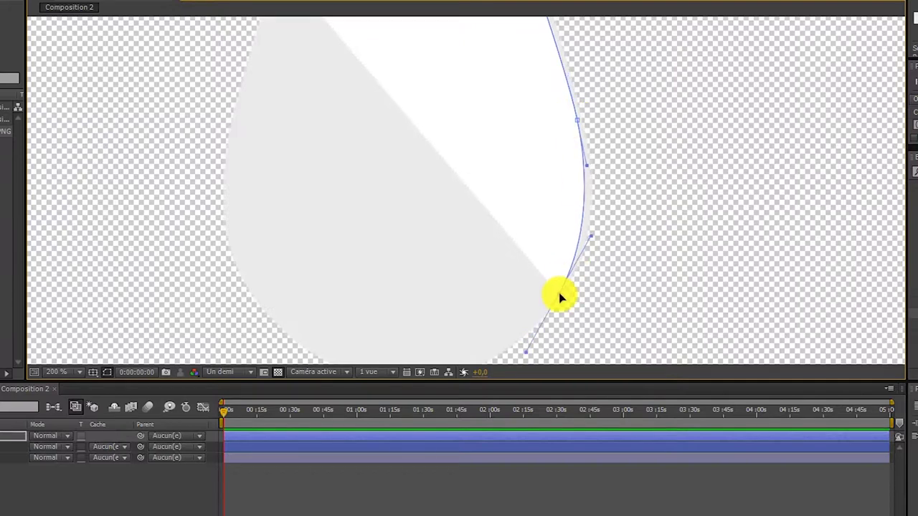
{"action": "left_click_drag", "start_coordinate": [586, 166], "coordinate": [593, 181]}
{"action": "scroll", "coordinate": [447, 270], "scroll_direction": "down", "scroll_amount": 6}
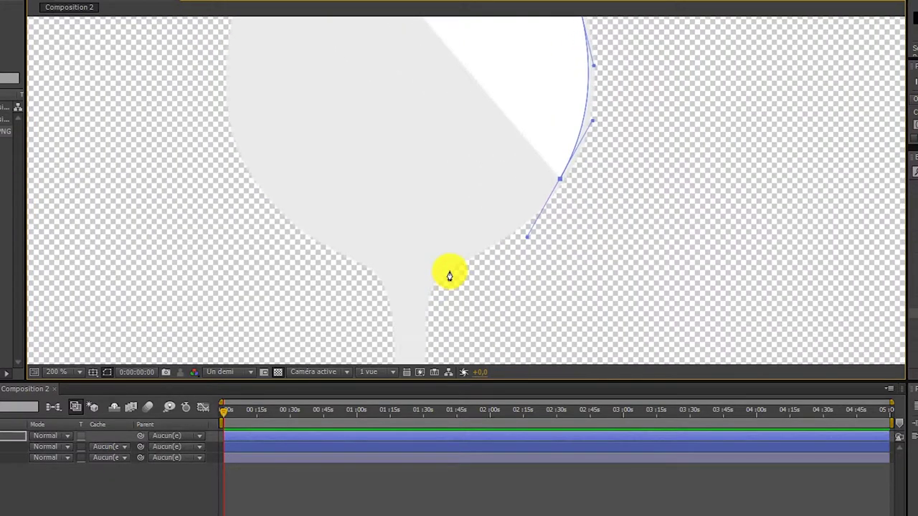
{"action": "mouse_move", "coordinate": [442, 262]}
{"action": "left_mouse_down"}
{"action": "mouse_move", "coordinate": [516, 249]}
{"action": "mouse_move", "coordinate": [444, 262]}
{"action": "left_mouse_up"}
{"action": "mouse_move", "coordinate": [433, 205]}
{"action": "left_mouse_down"}
{"action": "mouse_move", "coordinate": [546, 181]}
{"action": "mouse_move", "coordinate": [398, 186]}
{"action": "left_mouse_up"}
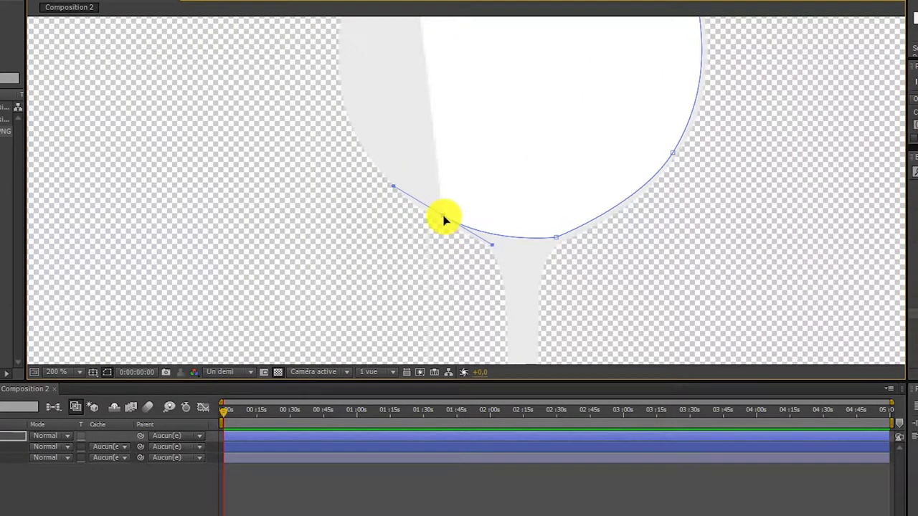
{"action": "left_click_drag", "start_coordinate": [359, 93], "coordinate": [402, 207]}
{"action": "mouse_move", "coordinate": [390, 153]}
{"action": "left_mouse_down"}
{"action": "mouse_move", "coordinate": [393, 46]}
{"action": "mouse_move", "coordinate": [390, 205]}
{"action": "left_mouse_up"}
{"action": "left_click_drag", "start_coordinate": [366, 258], "coordinate": [354, 126]}
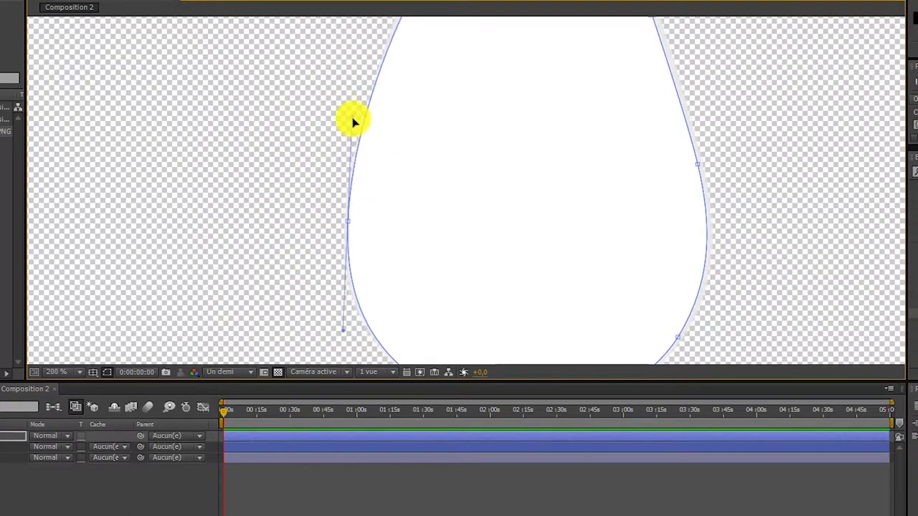
- Zoom out to review the traced white bowl shape against the glass
{"action": "key", "text": "comma"}
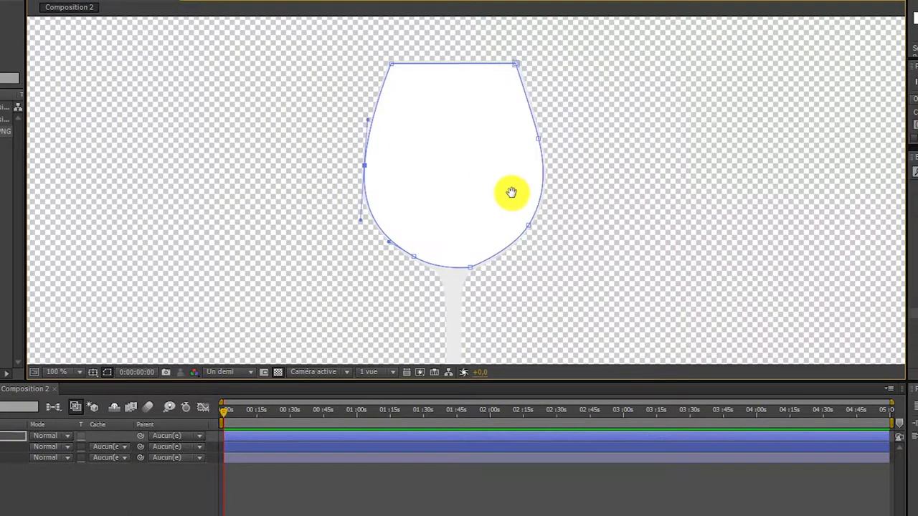
{"action": "scroll", "coordinate": [495, 230], "scroll_direction": "up", "scroll_amount": 1}
{"action": "left_click", "coordinate": [450, 304]}
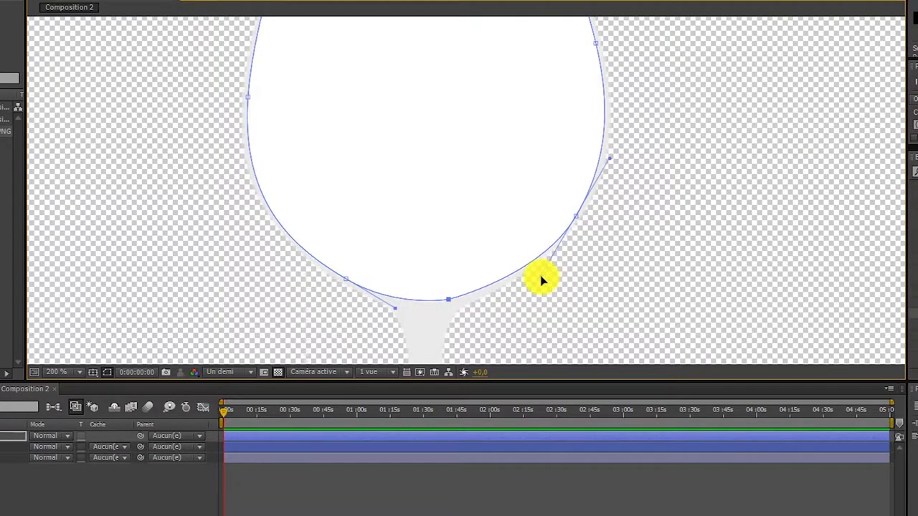
{"action": "key", "text": "comma"}
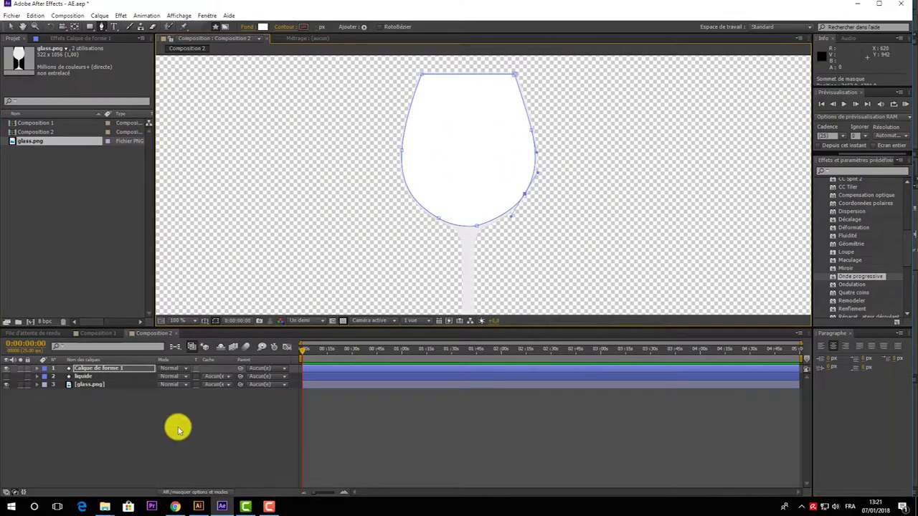
{"action": "left_click", "coordinate": [179, 431]}
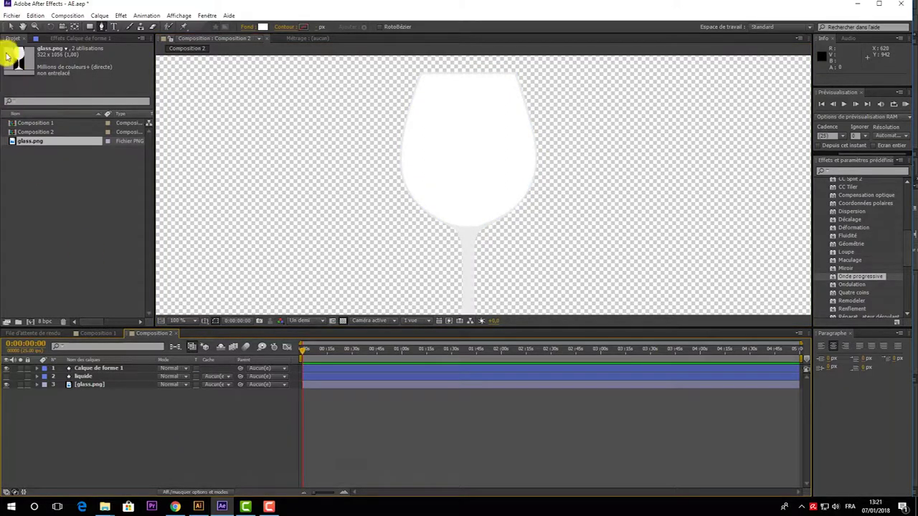
- Rename the white bowl shape layer to 'Matt'
{"action": "left_click", "coordinate": [13, 27]}
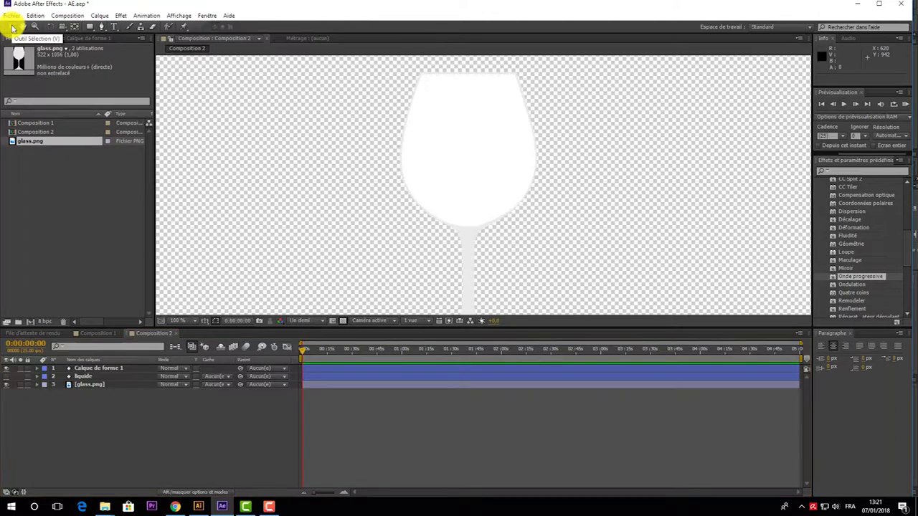
{"action": "left_click", "coordinate": [93, 370]}
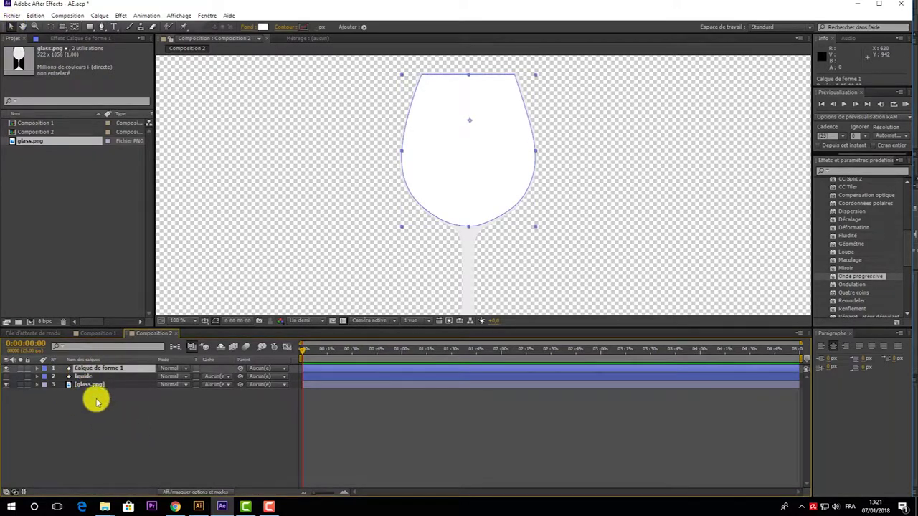
{"action": "right_click", "coordinate": [86, 371]}
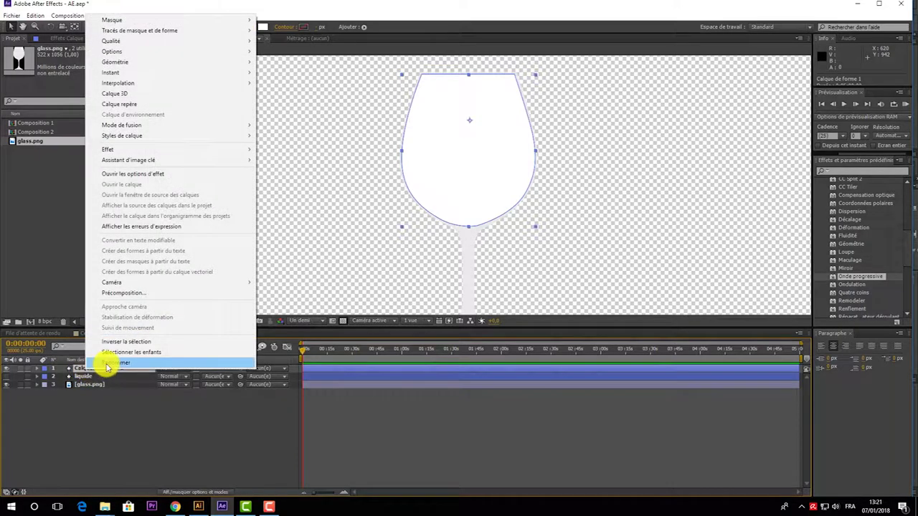
{"action": "left_click", "coordinate": [85, 373]}
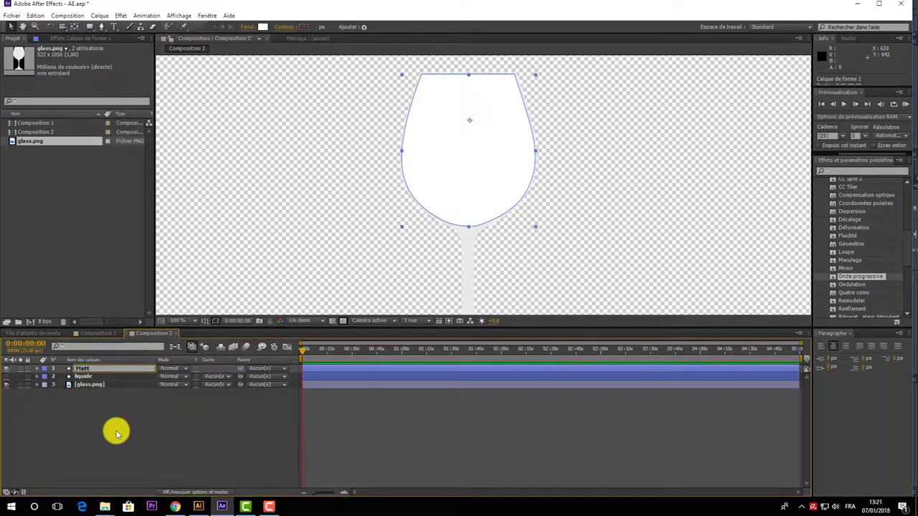
{"action": "left_click", "coordinate": [117, 434]}
- Show the liquide layer and set its Track Matte to Alpha Matte using Matt
{"action": "left_click", "coordinate": [7, 377]}
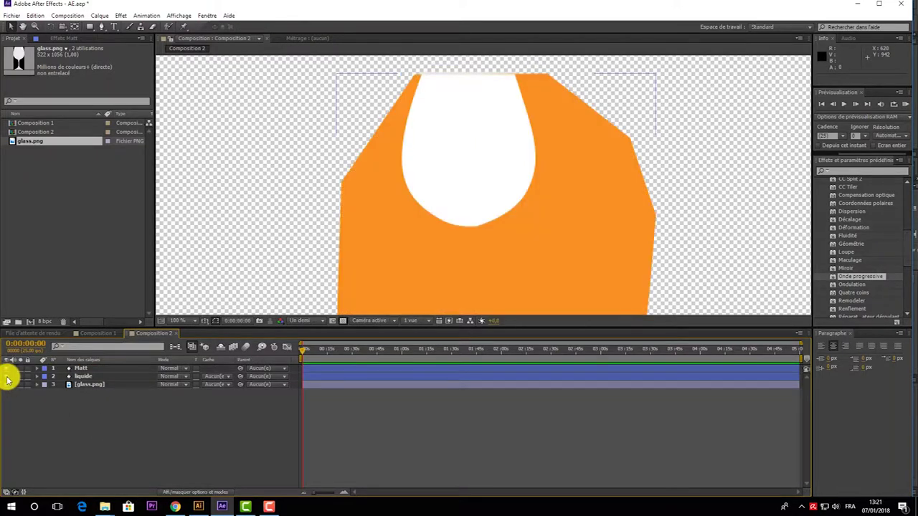
{"action": "left_click", "coordinate": [79, 383]}
{"action": "left_click", "coordinate": [81, 376]}
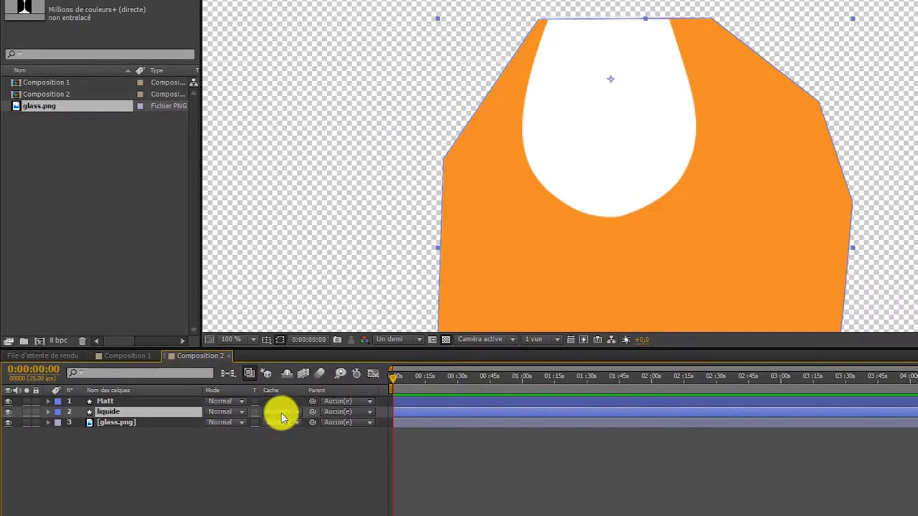
{"action": "left_click", "coordinate": [280, 413]}
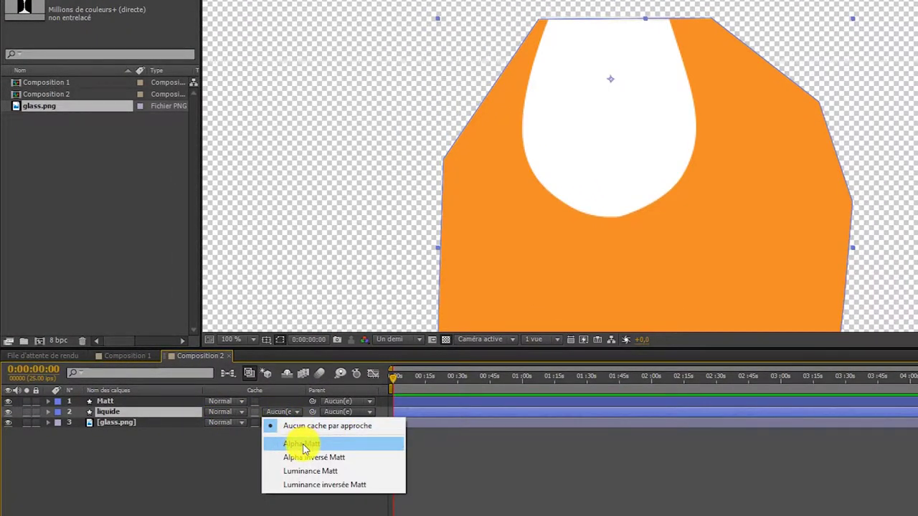
{"action": "left_click", "coordinate": [304, 445]}
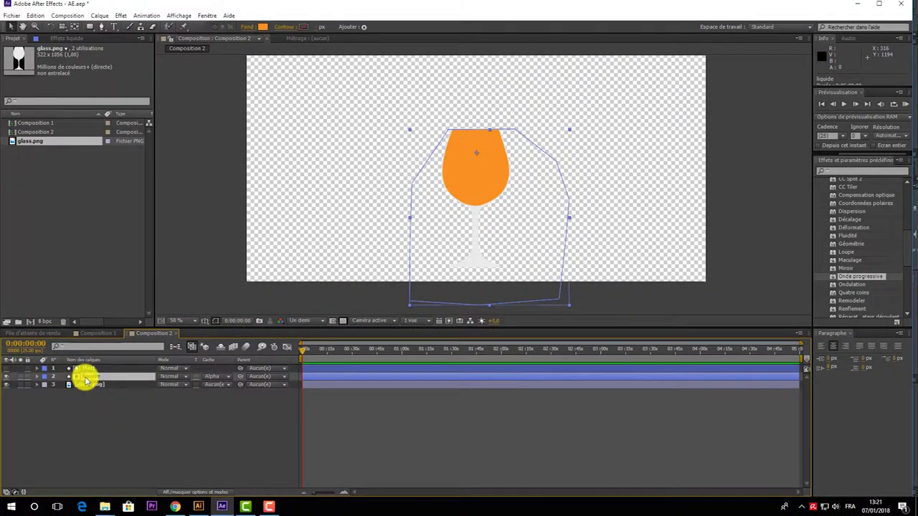
{"action": "left_click", "coordinate": [344, 493]}
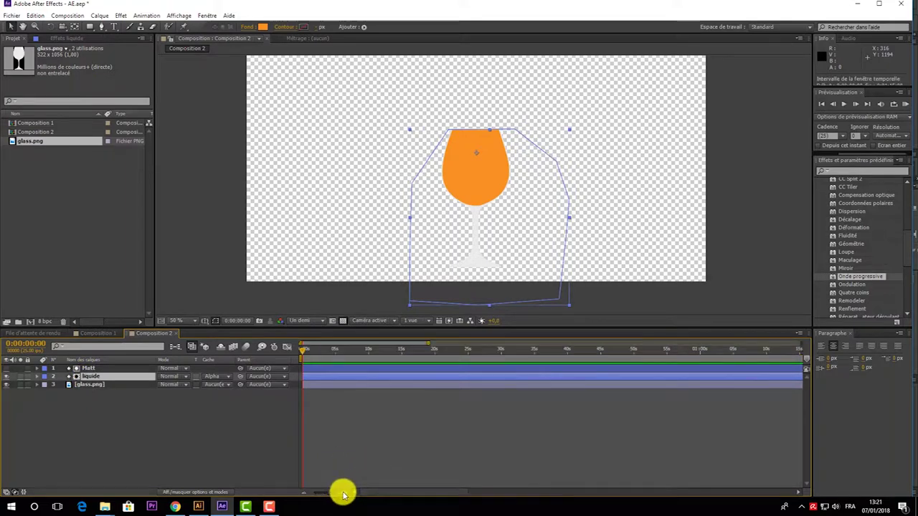
- Add Position keyframes to liquide just past the start and at 0:00:01:05
{"action": "left_click", "coordinate": [343, 492]}
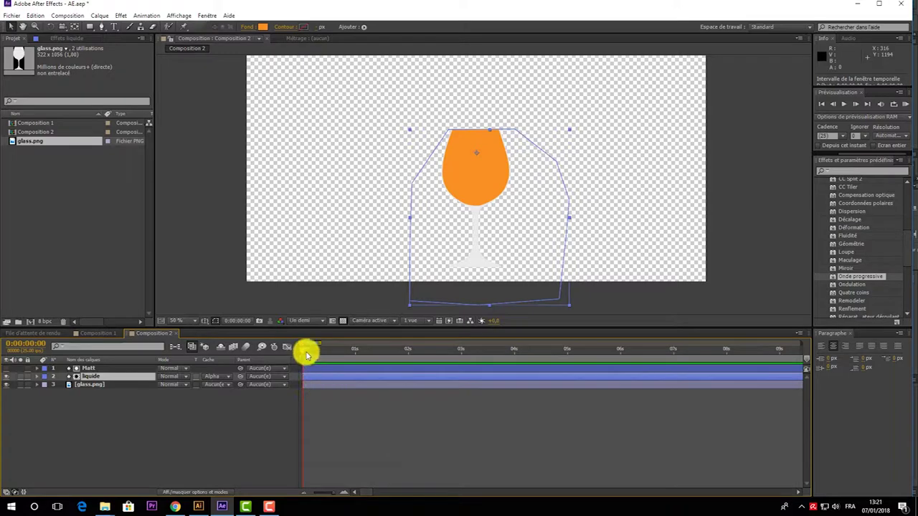
{"action": "left_click_drag", "start_coordinate": [314, 353], "coordinate": [334, 352]}
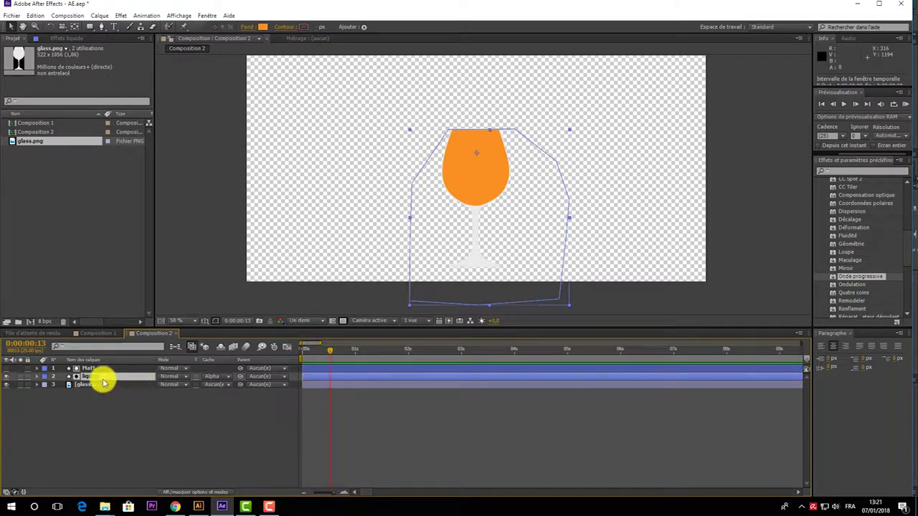
{"action": "key", "text": "p"}
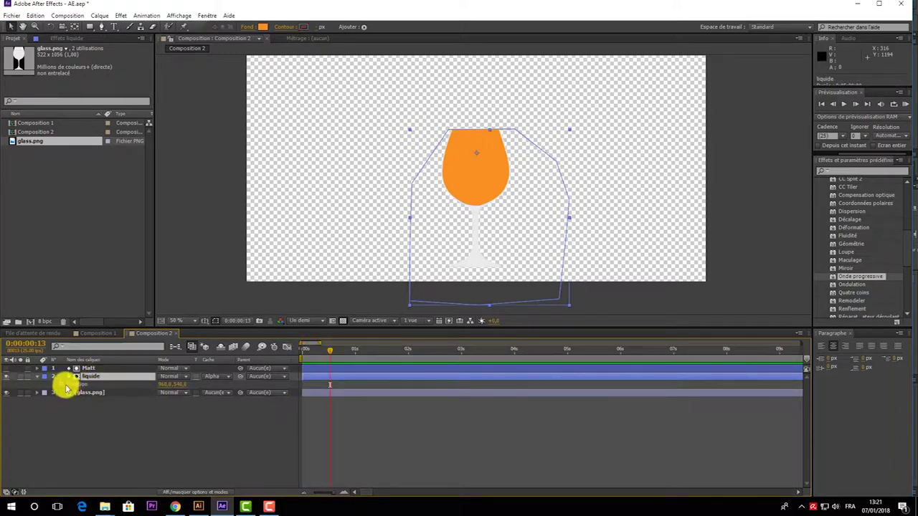
{"action": "left_click", "coordinate": [62, 385]}
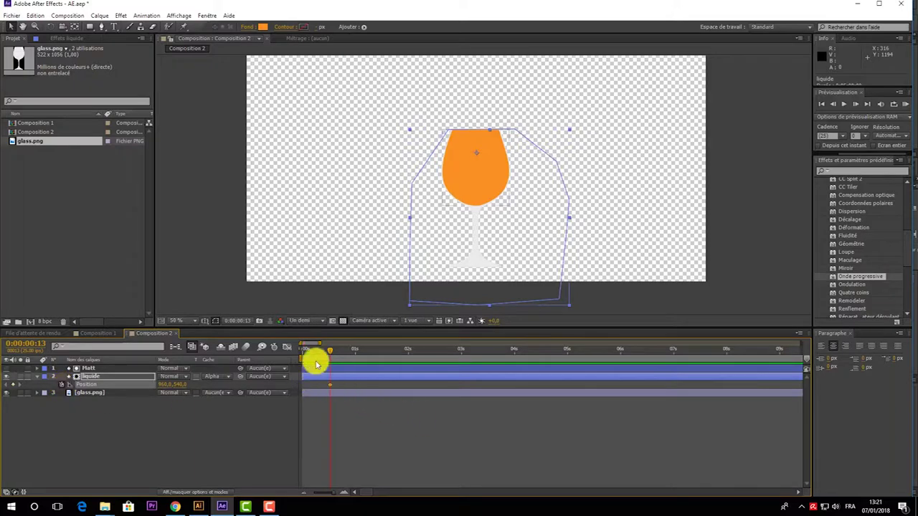
{"action": "left_click_drag", "start_coordinate": [337, 353], "coordinate": [366, 351]}
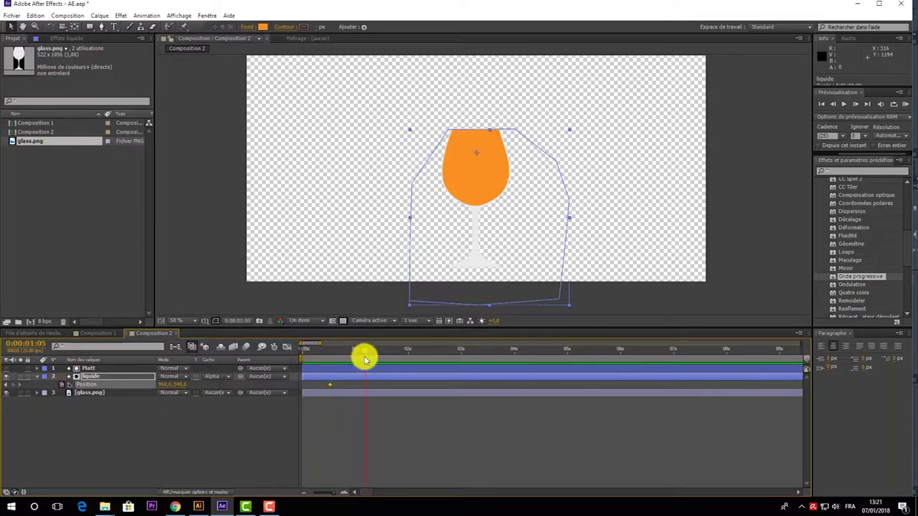
{"action": "left_click", "coordinate": [10, 385]}
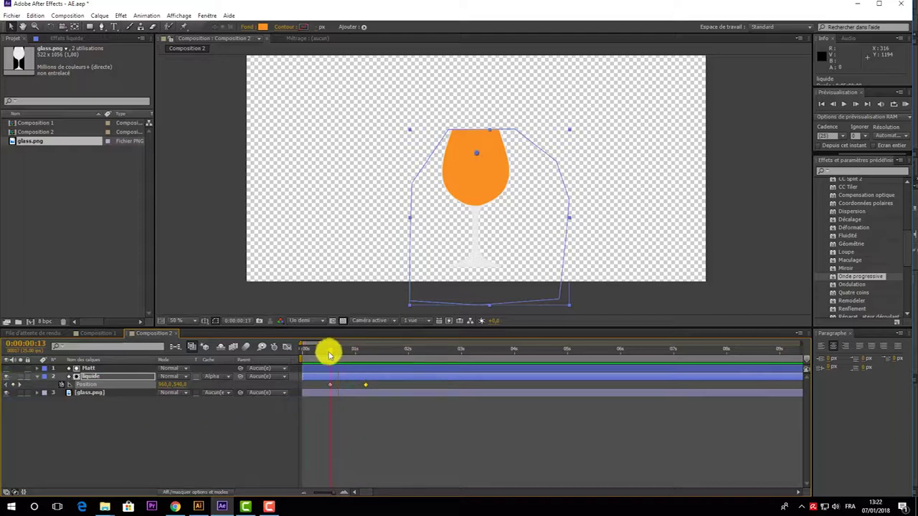
- Move the orange liquid down below the bowl so the glass appears empty
{"action": "left_click_drag", "start_coordinate": [179, 388], "coordinate": [293, 390]}
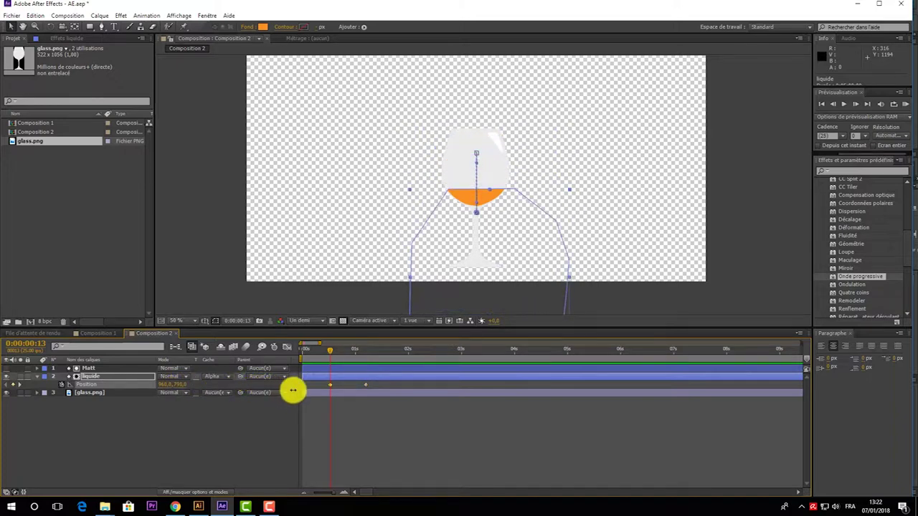
{"action": "left_click_drag", "start_coordinate": [293, 390], "coordinate": [325, 391]}
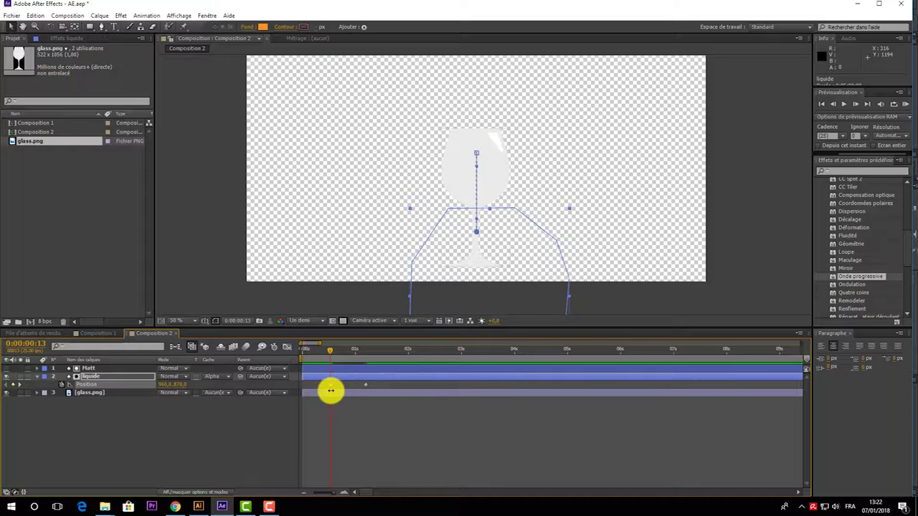
{"action": "left_click", "coordinate": [382, 439]}
- Preview the filling animation, select a vertex of the liquid's mask, and return to frame 13
{"action": "key", "text": "space"}
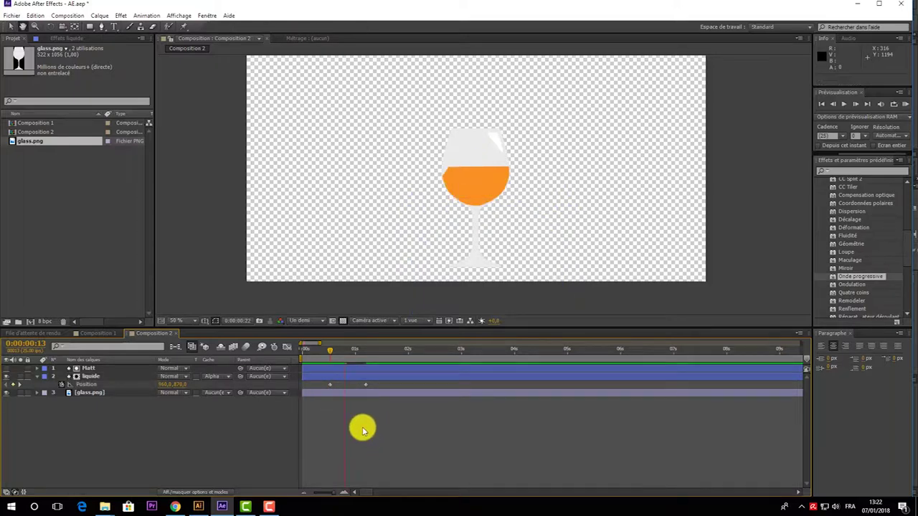
{"action": "left_click", "coordinate": [332, 363]}
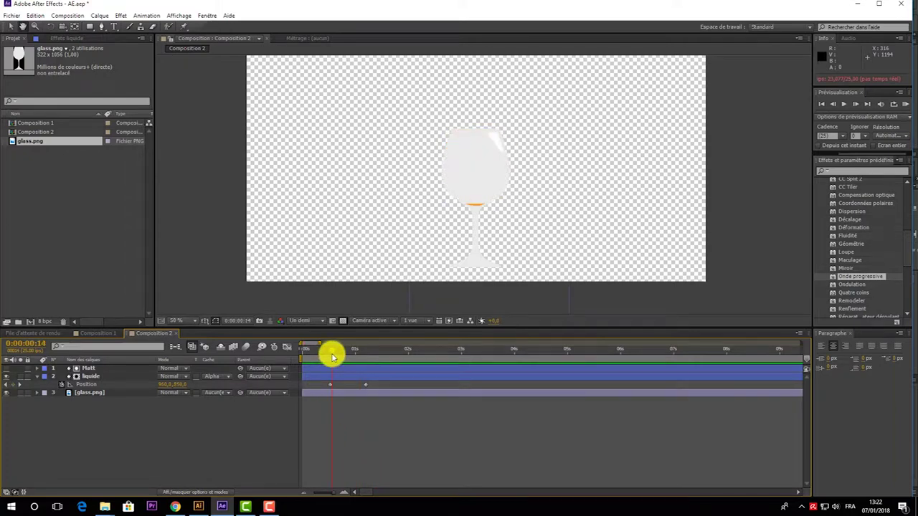
{"action": "left_click", "coordinate": [339, 378]}
{"action": "left_click", "coordinate": [340, 378]}
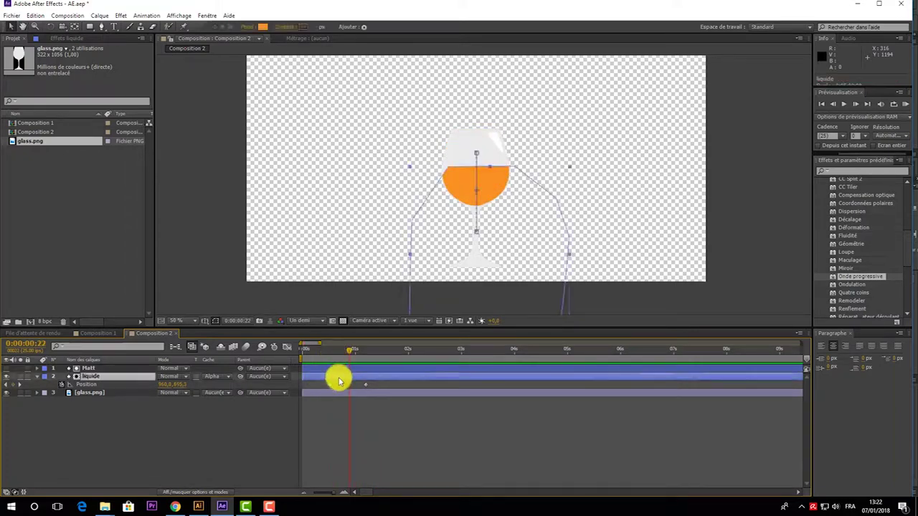
{"action": "left_click", "coordinate": [102, 30]}
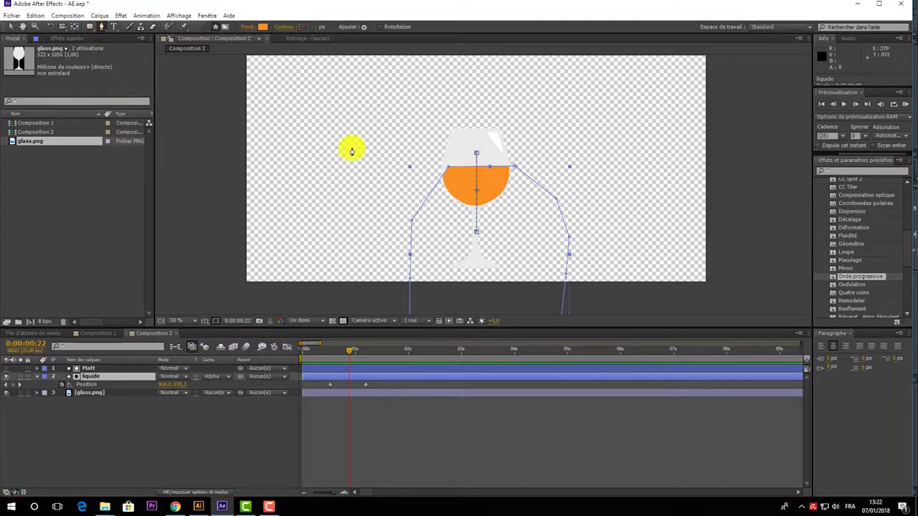
{"action": "left_click", "coordinate": [86, 376]}
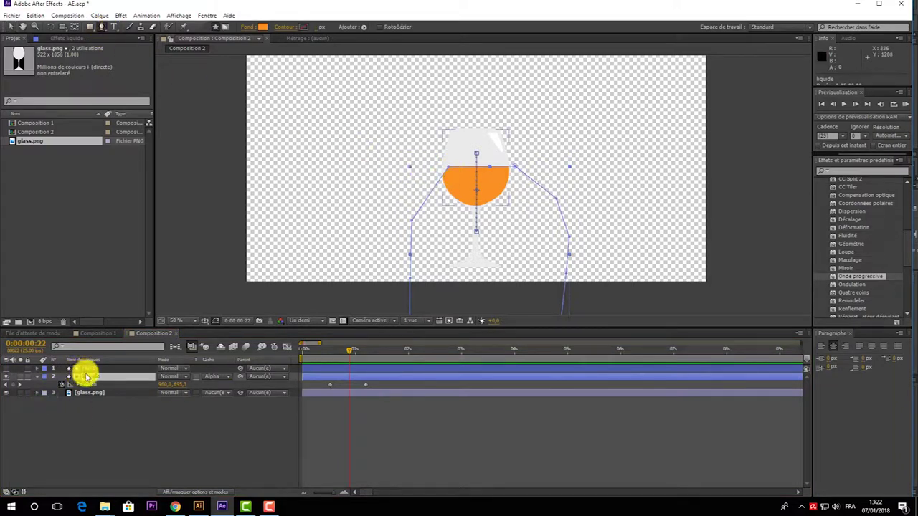
{"action": "left_click", "coordinate": [439, 166]}
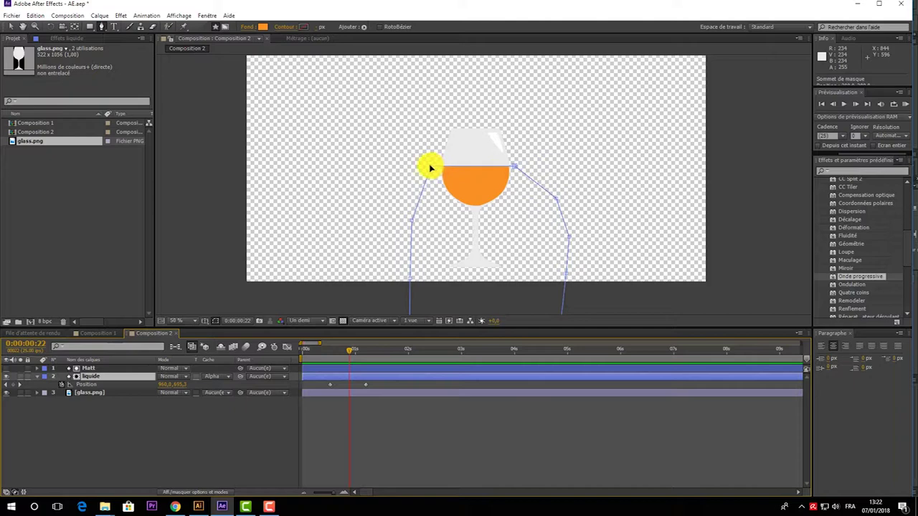
{"action": "left_click", "coordinate": [10, 27]}
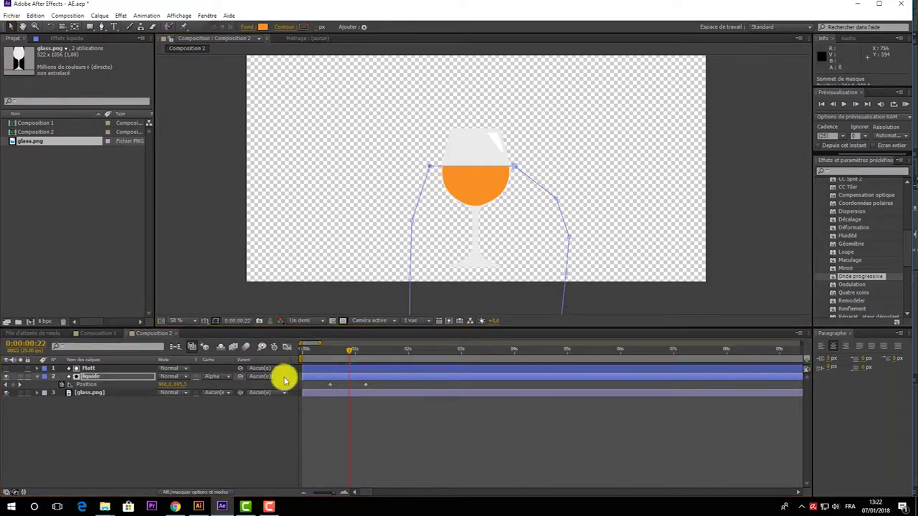
{"action": "left_click", "coordinate": [383, 443]}
{"action": "left_click", "coordinate": [330, 352]}
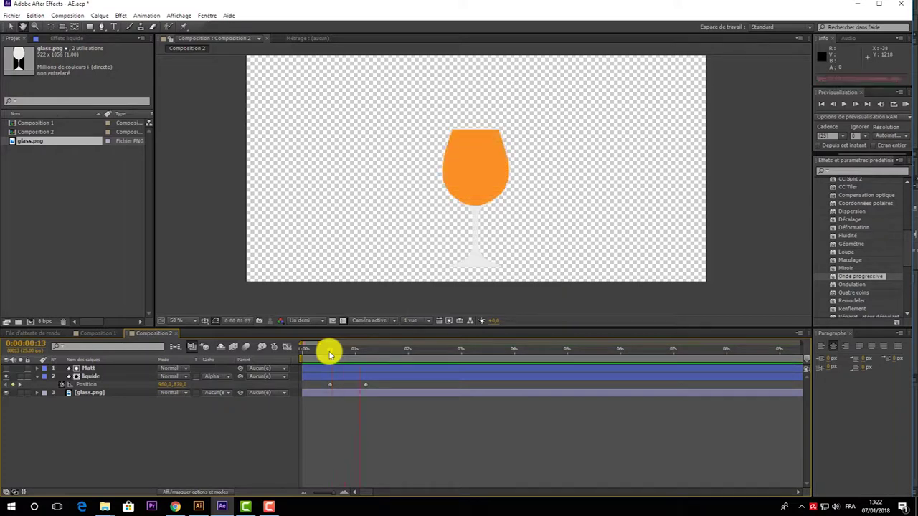
{"action": "key", "text": "space"}
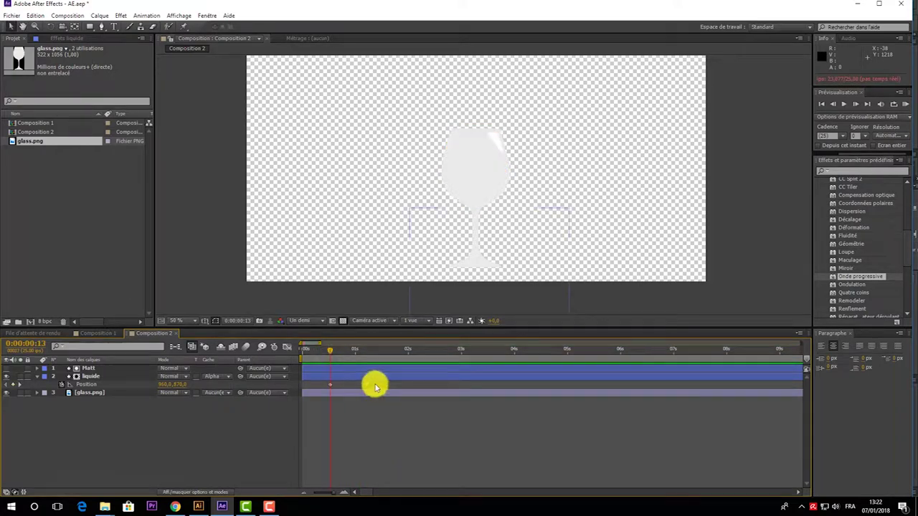
- Move liquide's first Position keyframe left to 898, 881 and curve its motion path
{"action": "left_click_drag", "start_coordinate": [376, 387], "coordinate": [322, 388]}
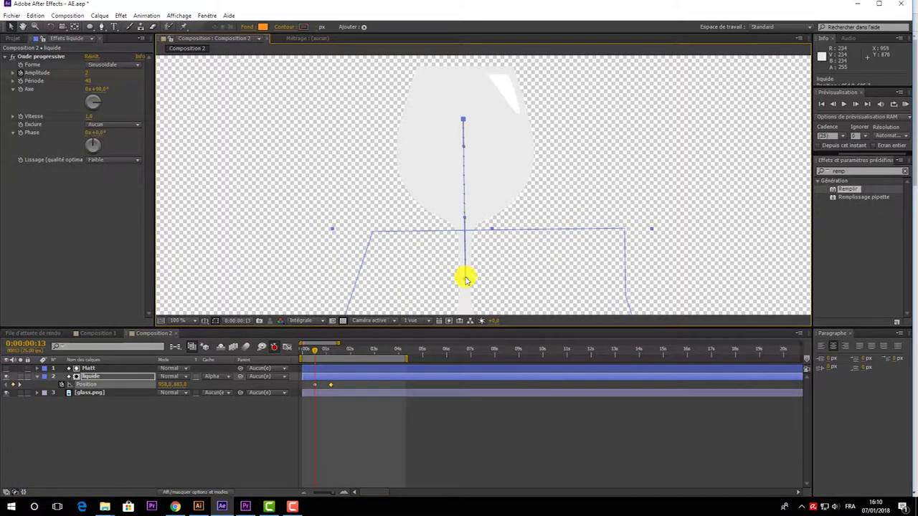
{"action": "left_click_drag", "start_coordinate": [465, 278], "coordinate": [433, 279]}
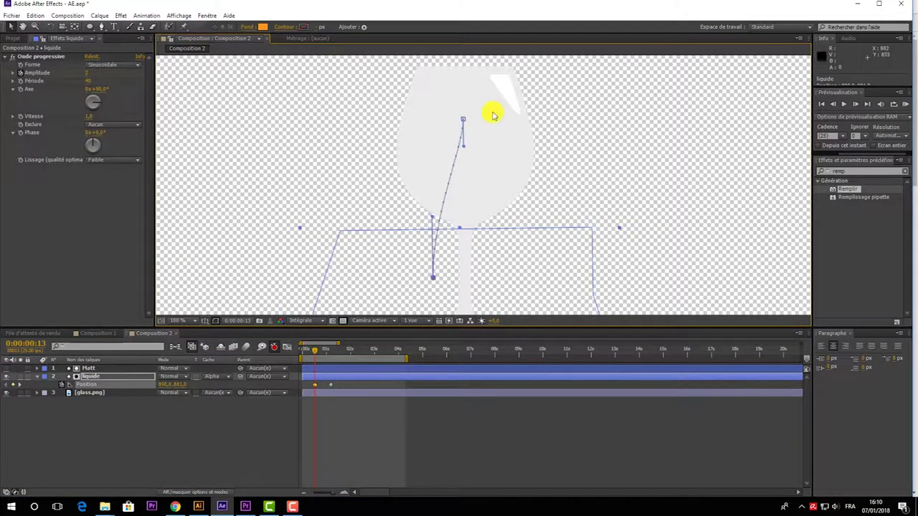
{"action": "mouse_move", "coordinate": [465, 121]}
{"action": "left_mouse_down"}
{"action": "mouse_move", "coordinate": [479, 117]}
{"action": "mouse_move", "coordinate": [432, 132]}
{"action": "left_mouse_up"}
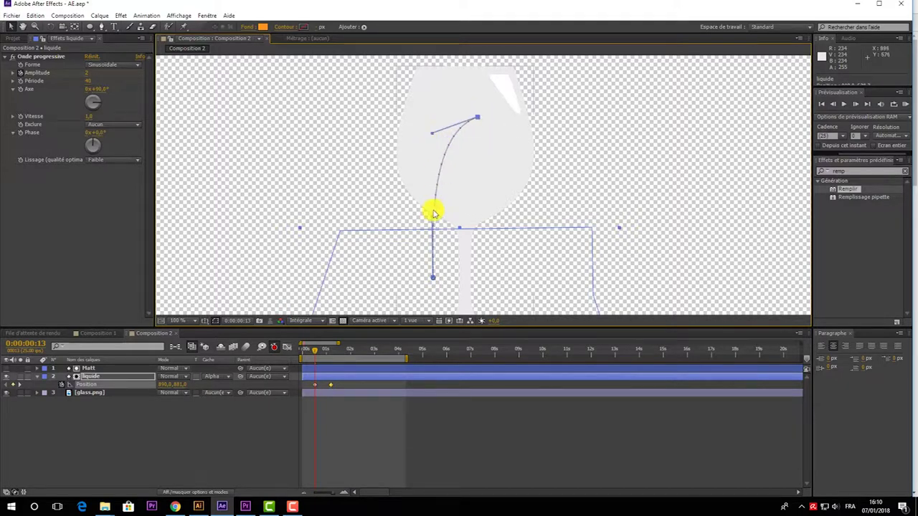
{"action": "left_click_drag", "start_coordinate": [432, 218], "coordinate": [394, 215]}
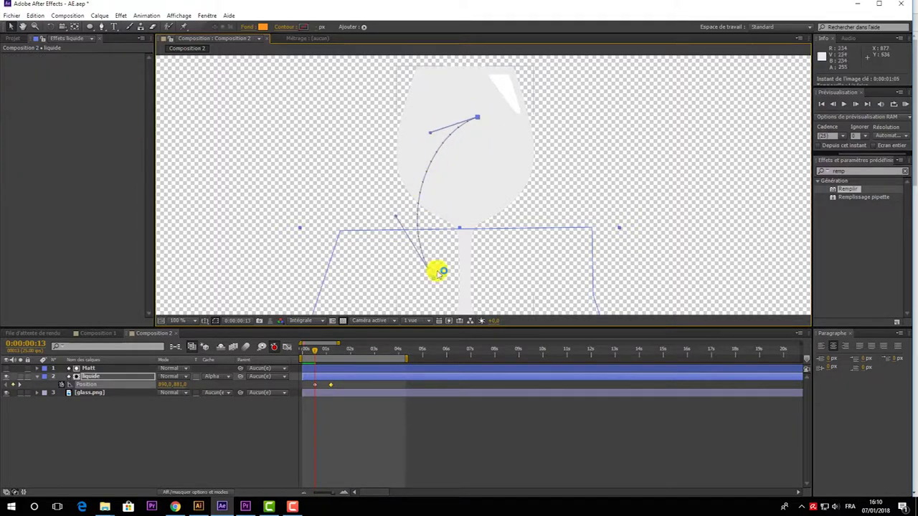
{"action": "left_click", "coordinate": [251, 434]}
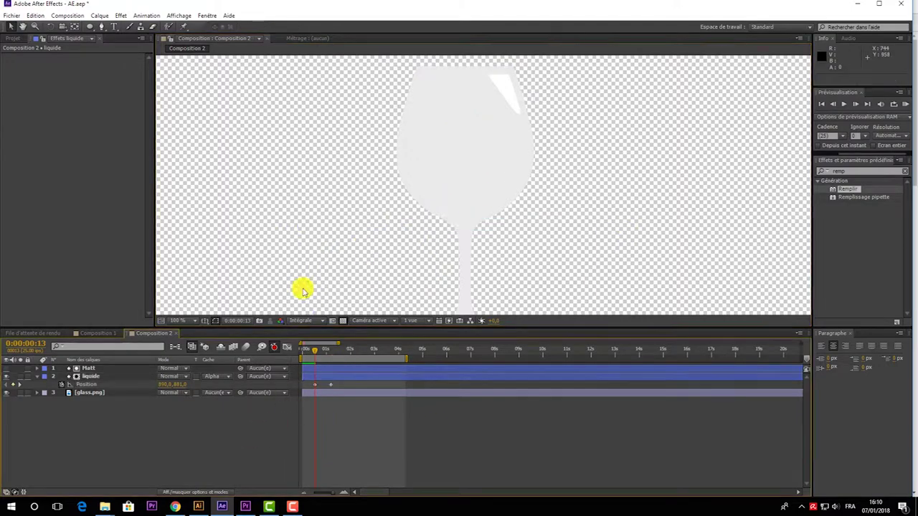
{"action": "key", "text": "comma"}
{"action": "key", "text": "comma"}
- Search 'onde' and apply the Onde progressive effect to the liquide layer
{"action": "double_click", "coordinate": [832, 170]}
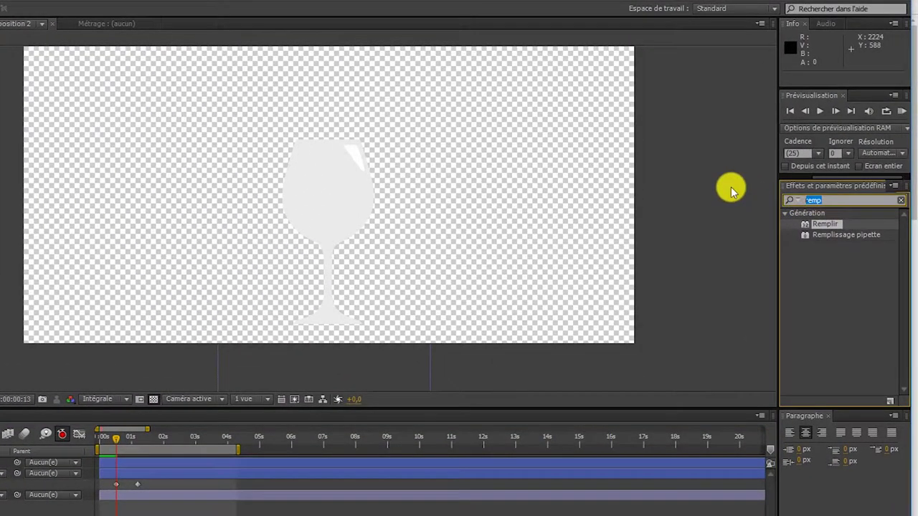
{"action": "type", "text": "onde"}
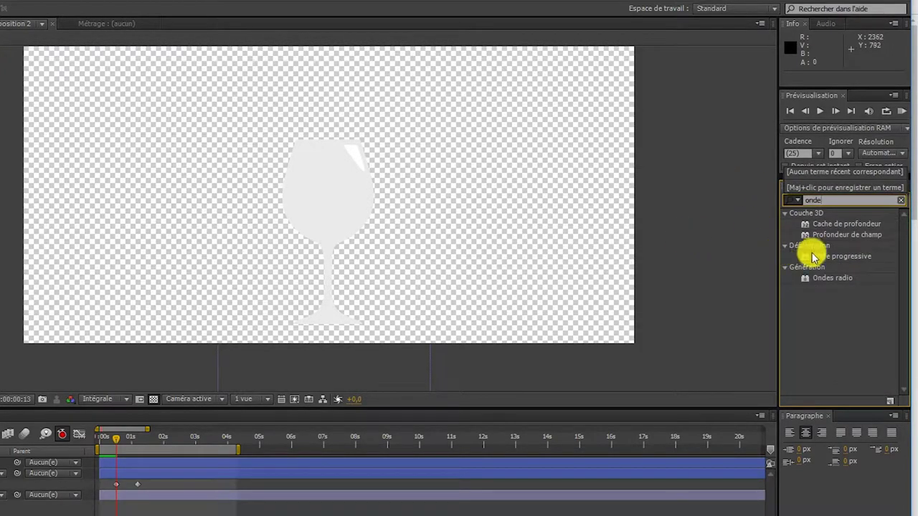
{"action": "mouse_move", "coordinate": [842, 256]}
{"action": "left_mouse_down"}
{"action": "mouse_move", "coordinate": [172, 457]}
{"action": "mouse_move", "coordinate": [92, 376]}
{"action": "left_mouse_up"}
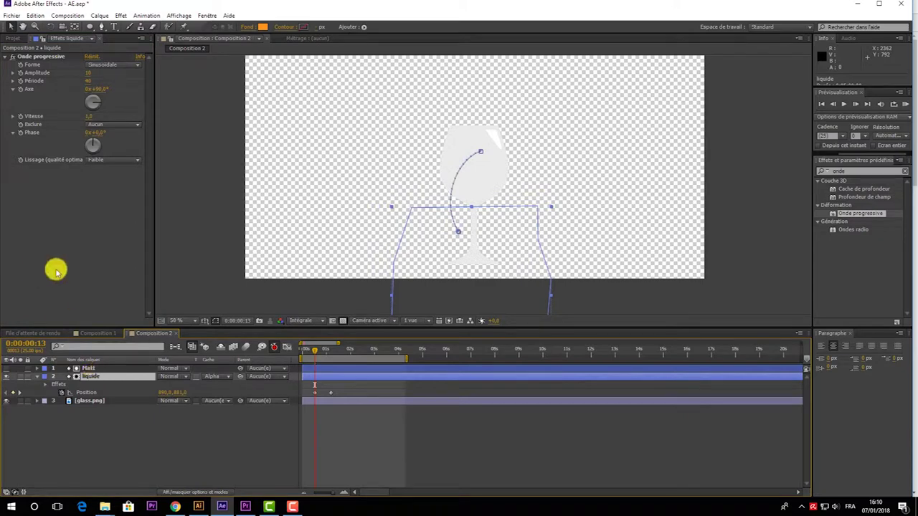
- View the composition at 100 % and half resolution, framed on the glass
{"action": "left_click_drag", "start_coordinate": [316, 352], "coordinate": [327, 352]}
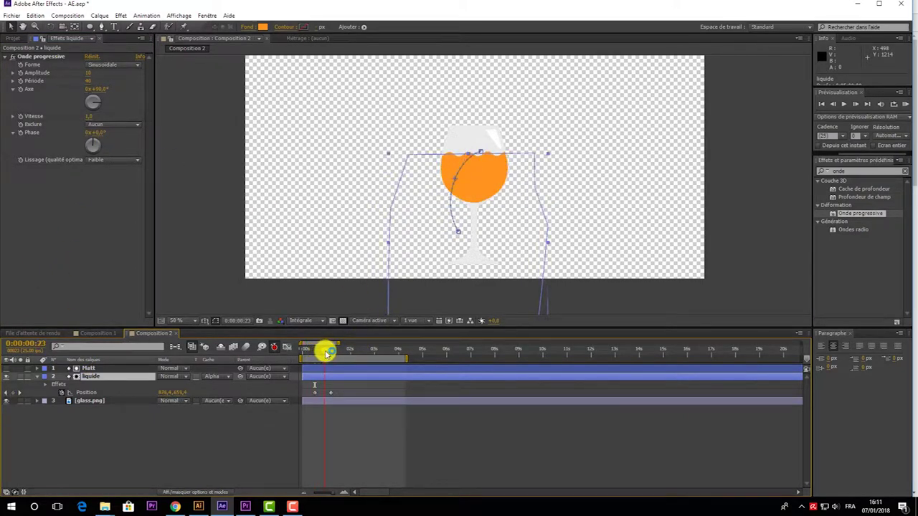
{"action": "left_click", "coordinate": [178, 321]}
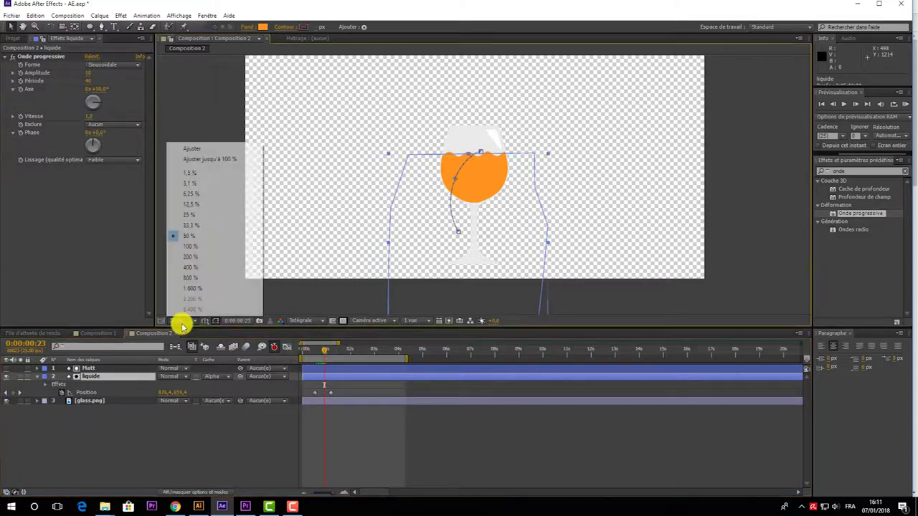
{"action": "left_click", "coordinate": [190, 252]}
{"action": "left_click_drag", "start_coordinate": [550, 143], "coordinate": [537, 196]}
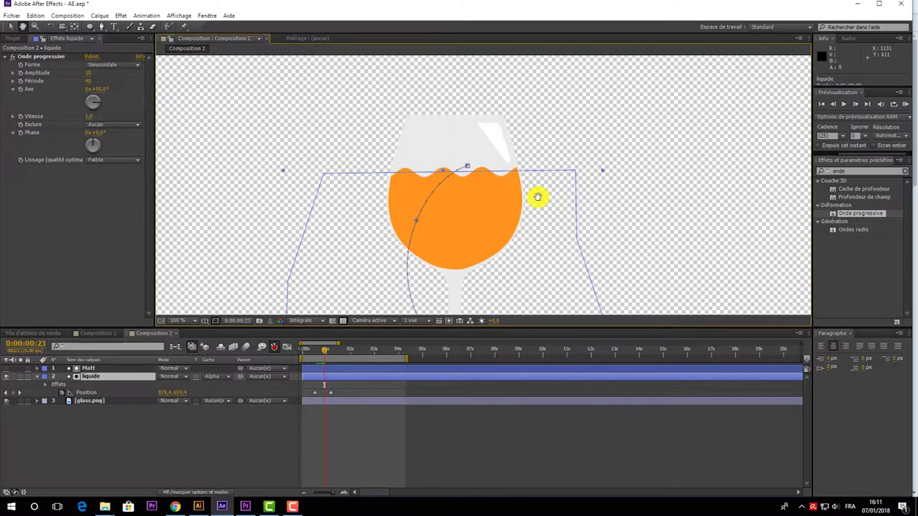
{"action": "left_click_drag", "start_coordinate": [300, 336], "coordinate": [307, 328]}
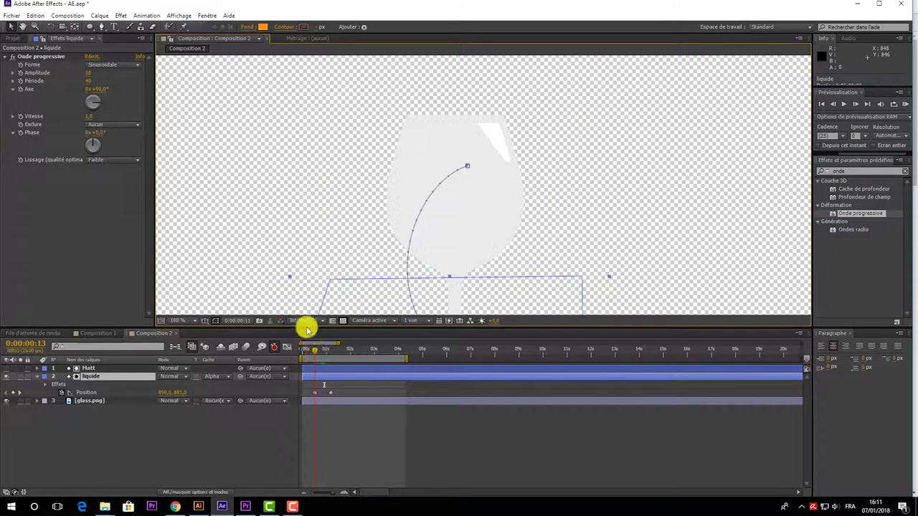
{"action": "left_click", "coordinate": [304, 323]}
{"action": "left_click", "coordinate": [308, 352]}
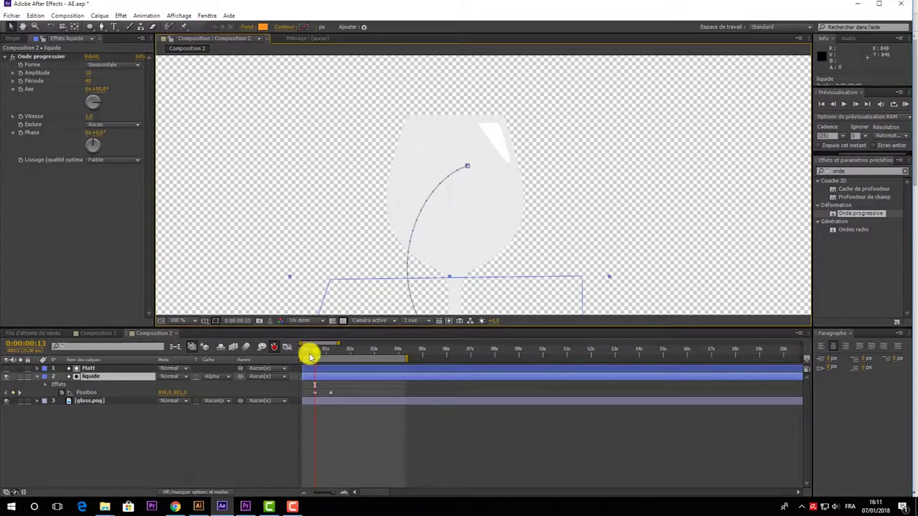
{"action": "left_click_drag", "start_coordinate": [313, 354], "coordinate": [326, 355]}
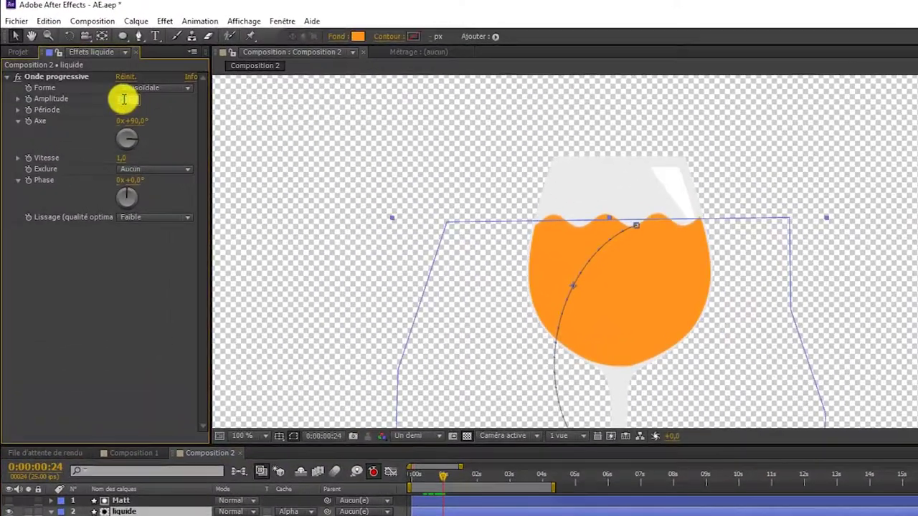
- Set the wave Amplitude to 4, Période to 30 and axis to 43°
{"action": "key", "text": "Return"}
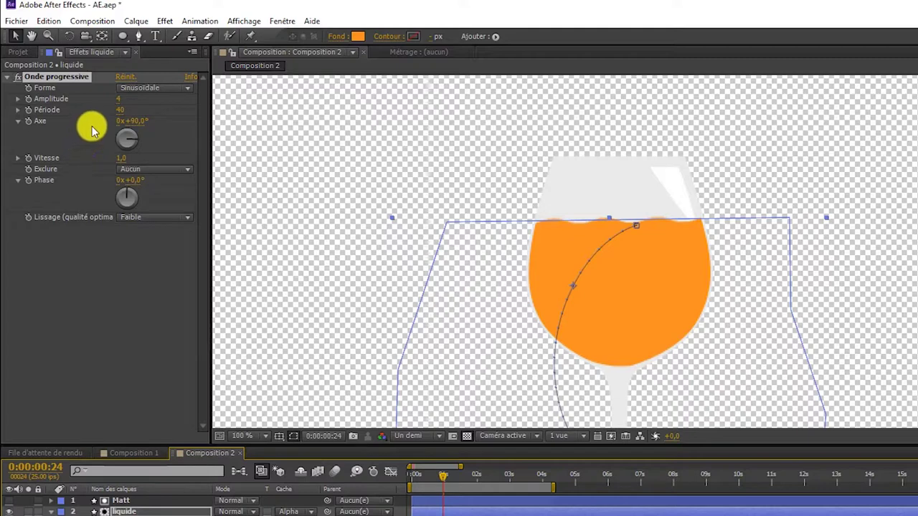
{"action": "left_click", "coordinate": [120, 111]}
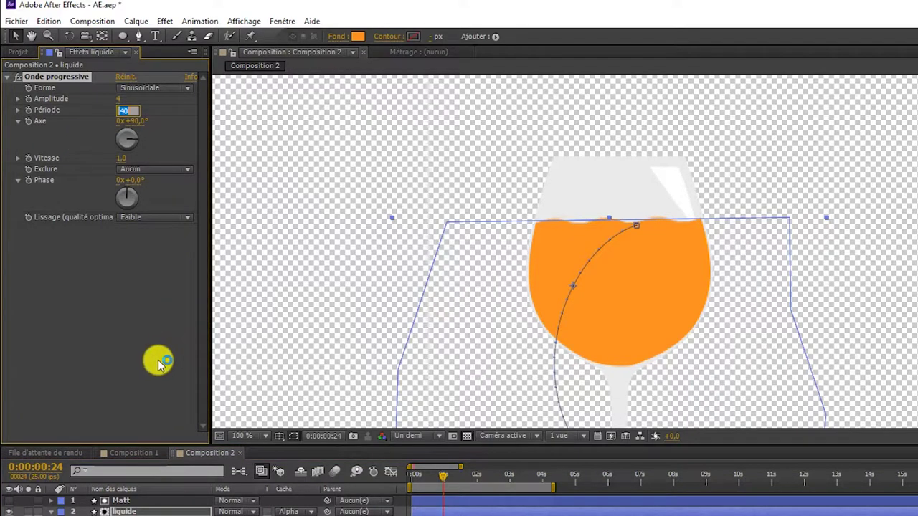
{"action": "type", "text": "30"}
{"action": "left_click", "coordinate": [159, 363]}
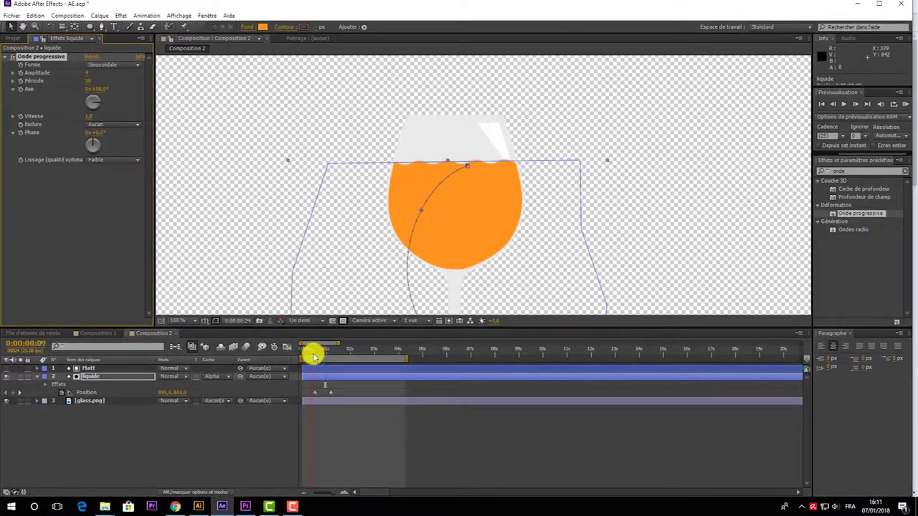
{"action": "mouse_move", "coordinate": [314, 356]}
{"action": "left_mouse_down"}
{"action": "mouse_move", "coordinate": [332, 357]}
{"action": "mouse_move", "coordinate": [324, 354]}
{"action": "left_mouse_up"}
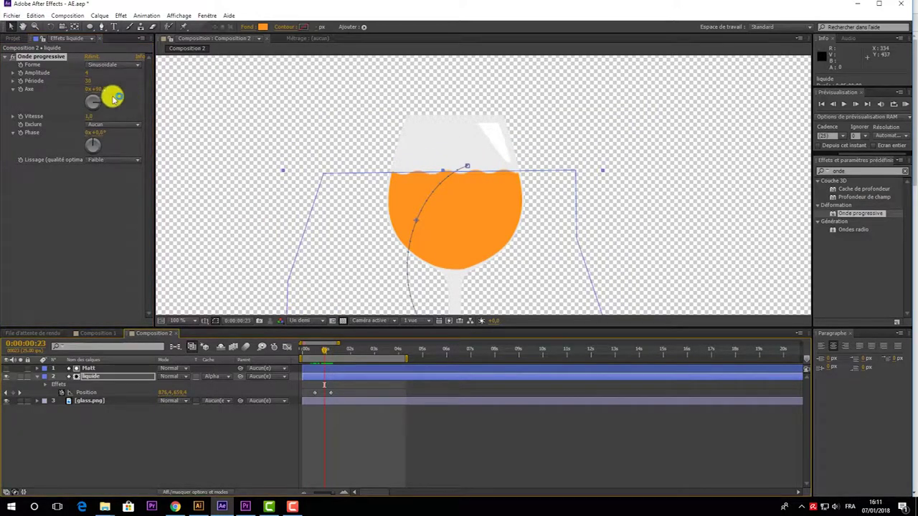
{"action": "left_click_drag", "start_coordinate": [97, 89], "coordinate": [71, 90]}
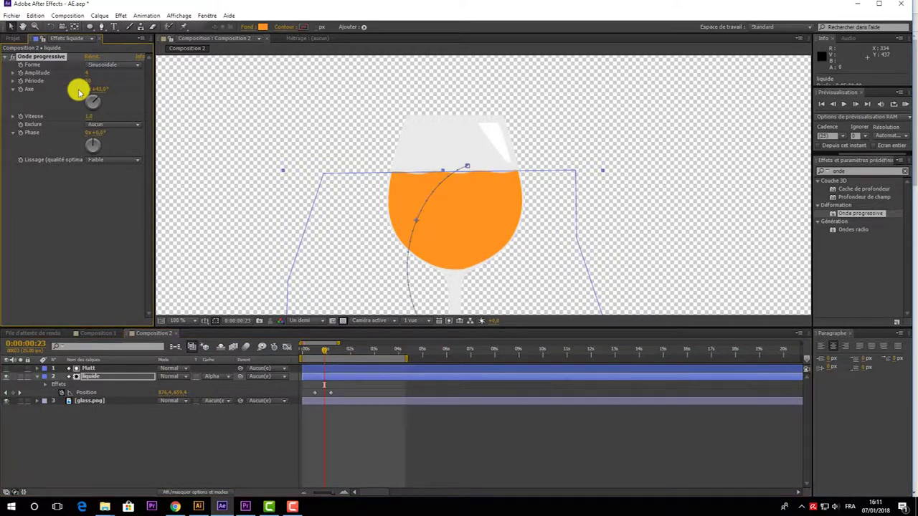
{"action": "key", "text": "u"}
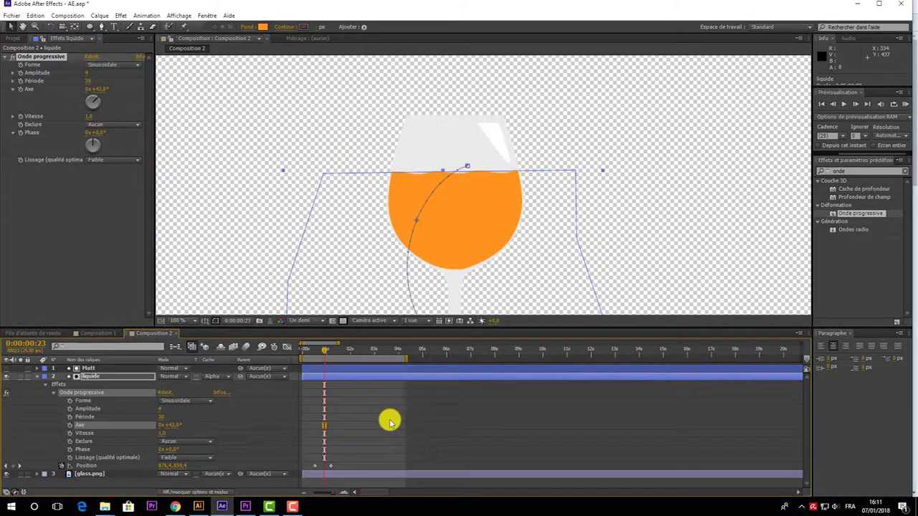
- Preview the wavy fill, then return to 0:00:01:02 and keyframe the liquide Amplitude there
{"action": "left_click", "coordinate": [389, 422]}
{"action": "left_click", "coordinate": [311, 351]}
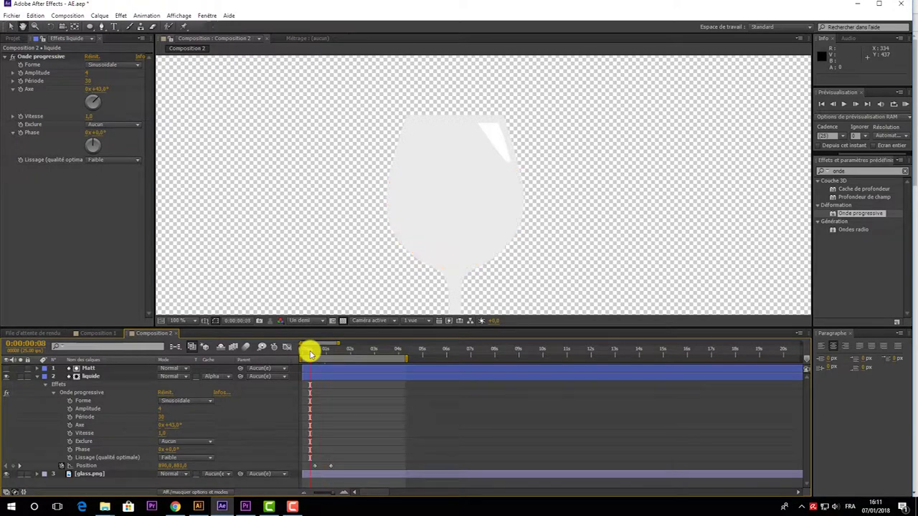
{"action": "key", "text": "space"}
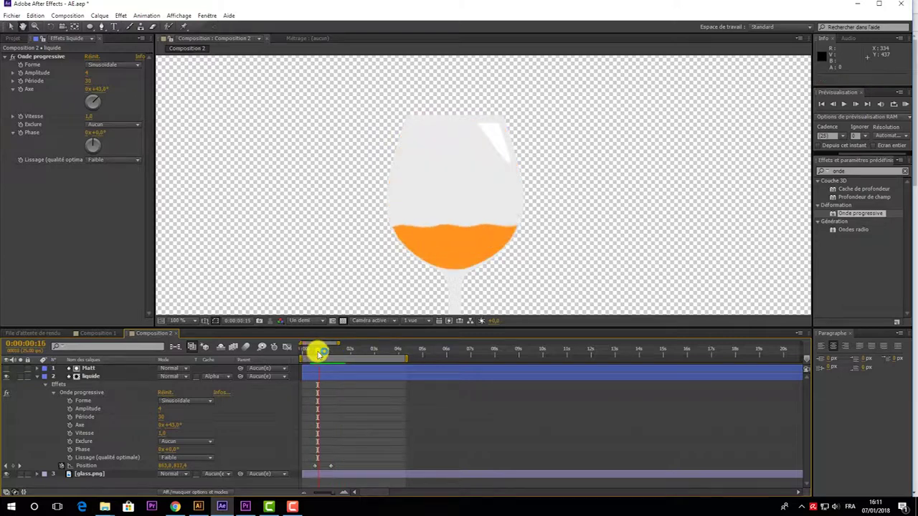
{"action": "left_click", "coordinate": [328, 447]}
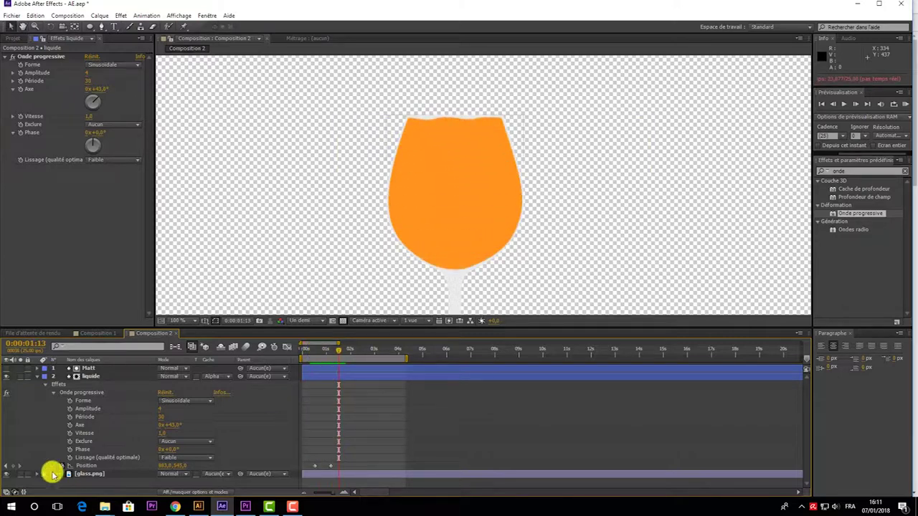
{"action": "left_click", "coordinate": [92, 376]}
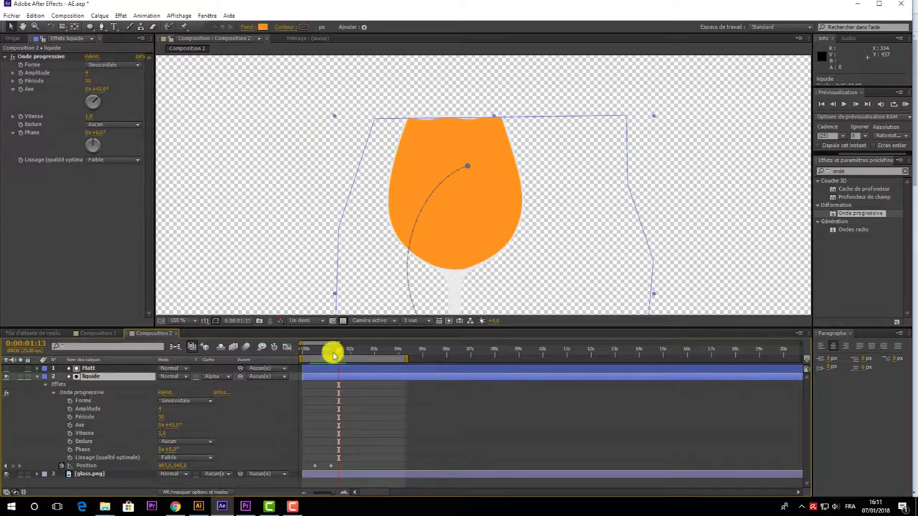
{"action": "left_click_drag", "start_coordinate": [331, 355], "coordinate": [329, 355]}
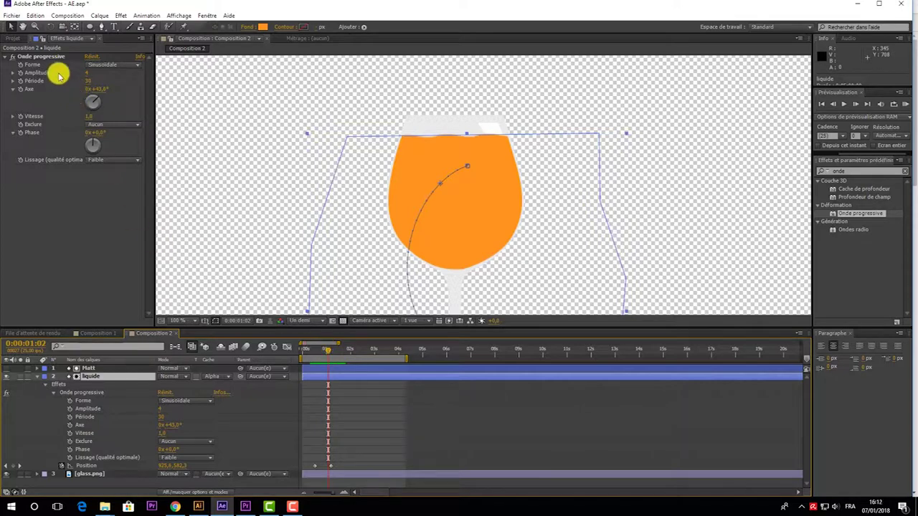
{"action": "left_click", "coordinate": [21, 72]}
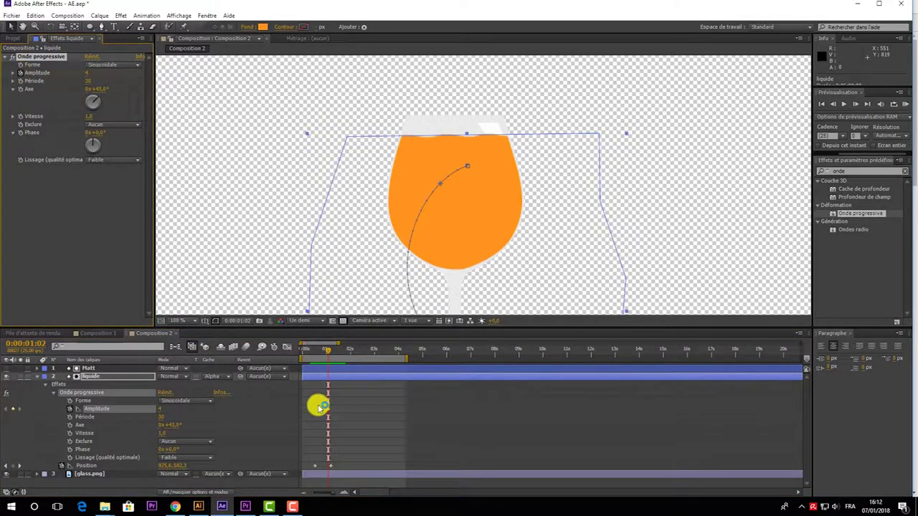
- Keyframe the Amplitude at 0 a few frames later and preview the settling wave
{"action": "left_click", "coordinate": [348, 492]}
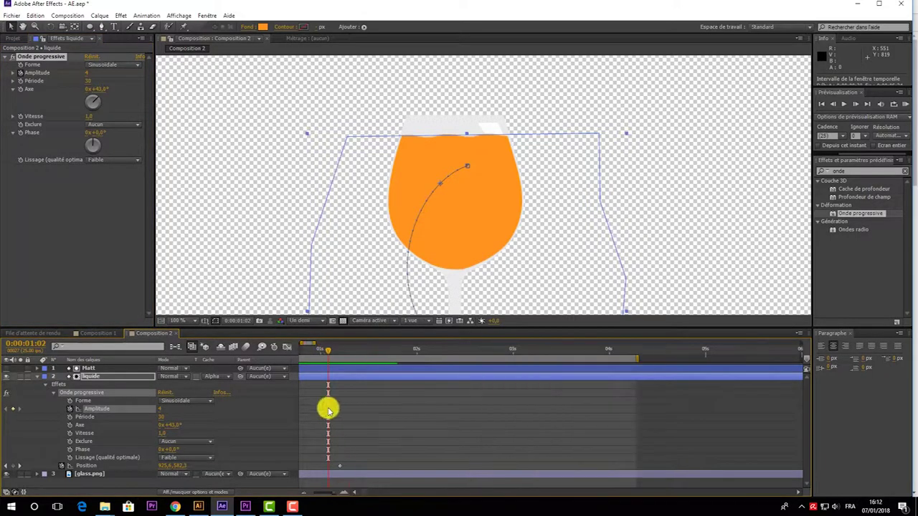
{"action": "left_click_drag", "start_coordinate": [329, 351], "coordinate": [345, 351]}
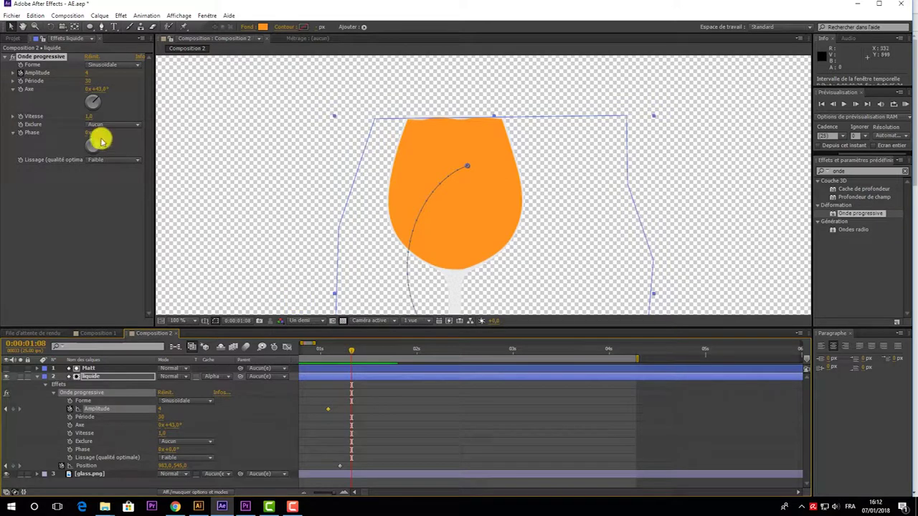
{"action": "left_click", "coordinate": [86, 75]}
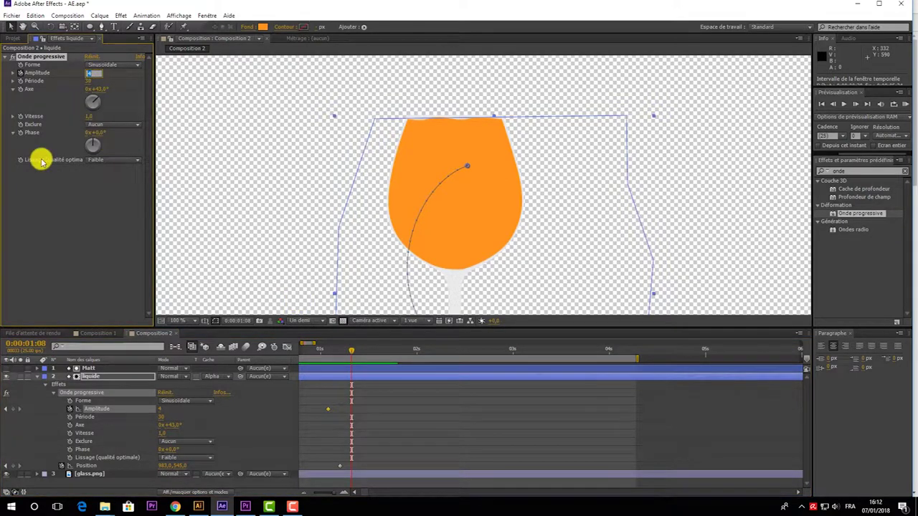
{"action": "type", "text": "0"}
{"action": "left_click", "coordinate": [392, 401]}
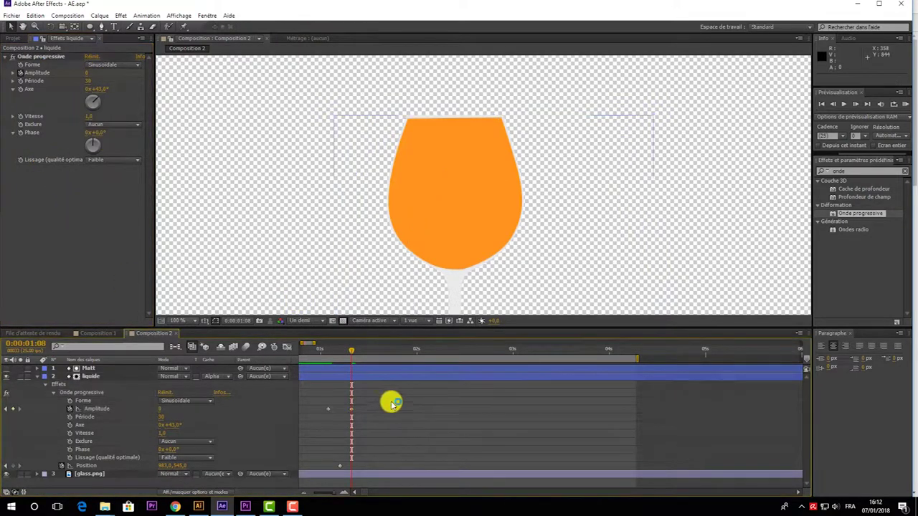
{"action": "left_click", "coordinate": [312, 350]}
{"action": "key", "text": "space"}
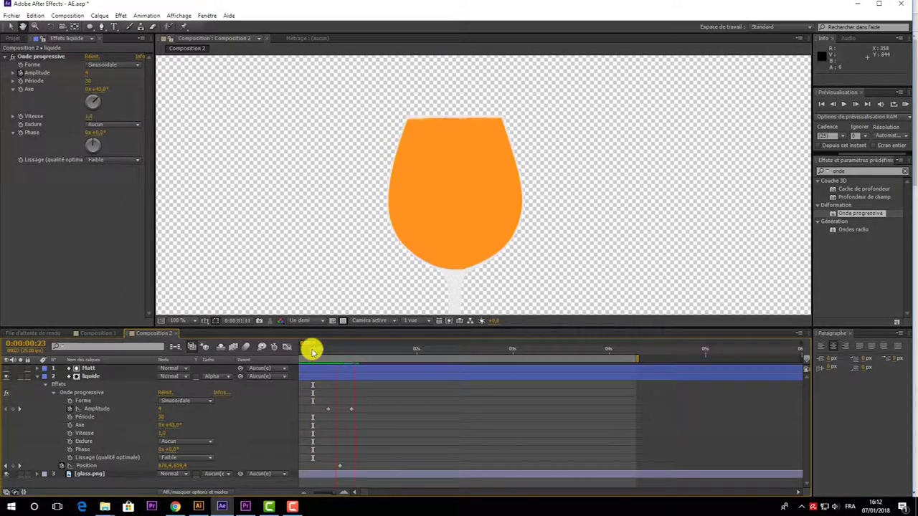
- Preview the glass filling, then view the composition at 50 % at 0:00:00:21
{"action": "key", "text": "minus"}
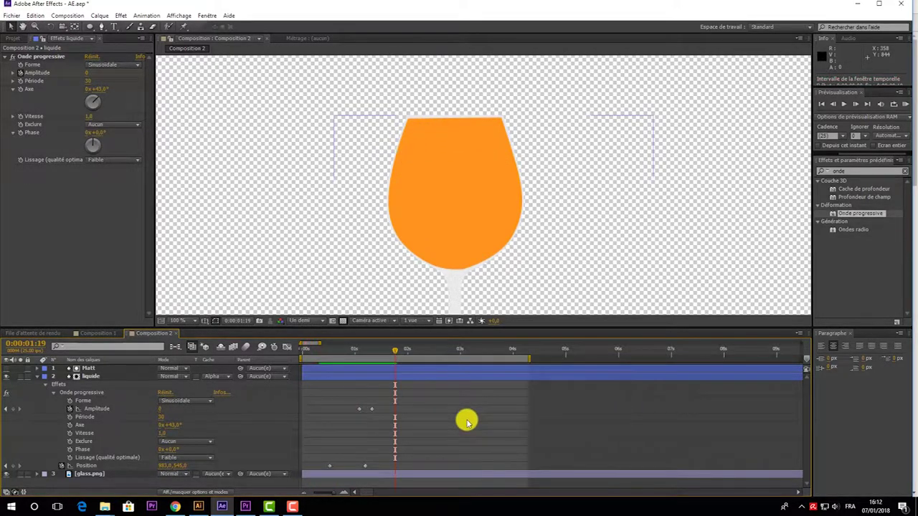
{"action": "key", "text": "minus"}
{"action": "left_click", "coordinate": [323, 355]}
{"action": "key", "text": "space"}
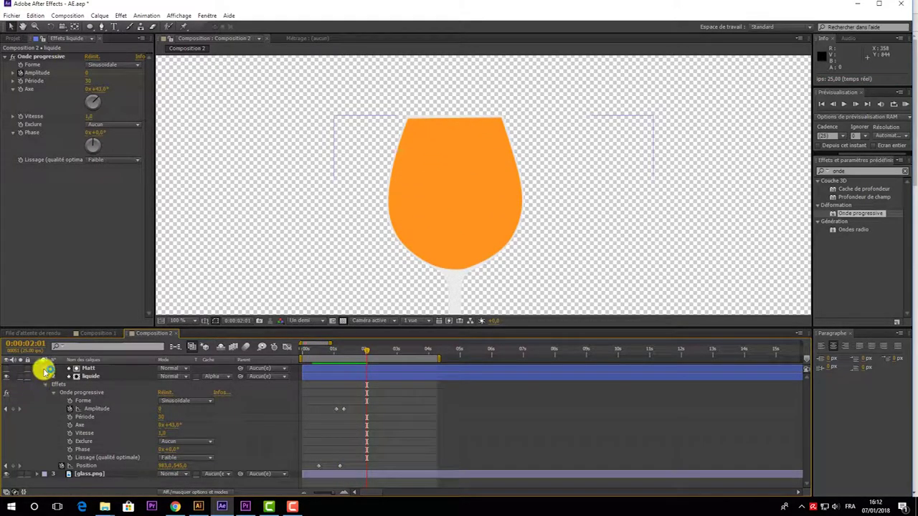
{"action": "left_click", "coordinate": [38, 379]}
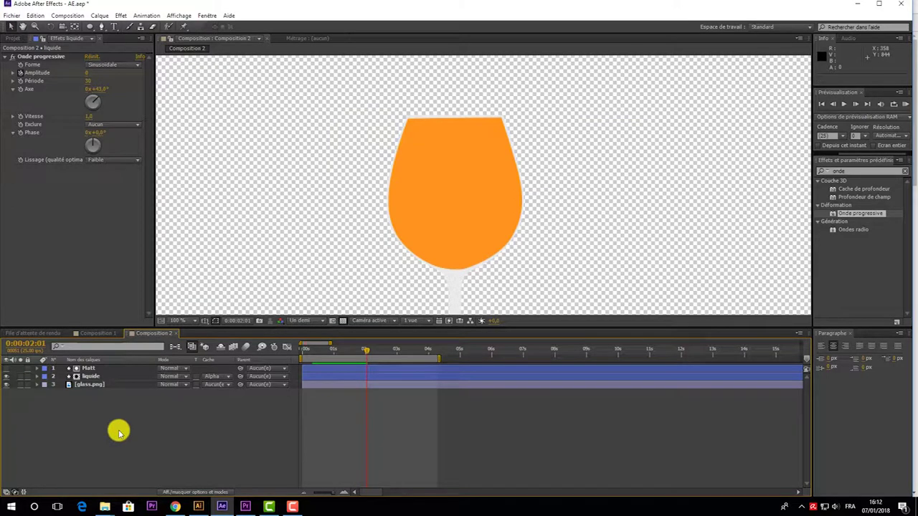
{"action": "left_click_drag", "start_coordinate": [320, 353], "coordinate": [329, 351]}
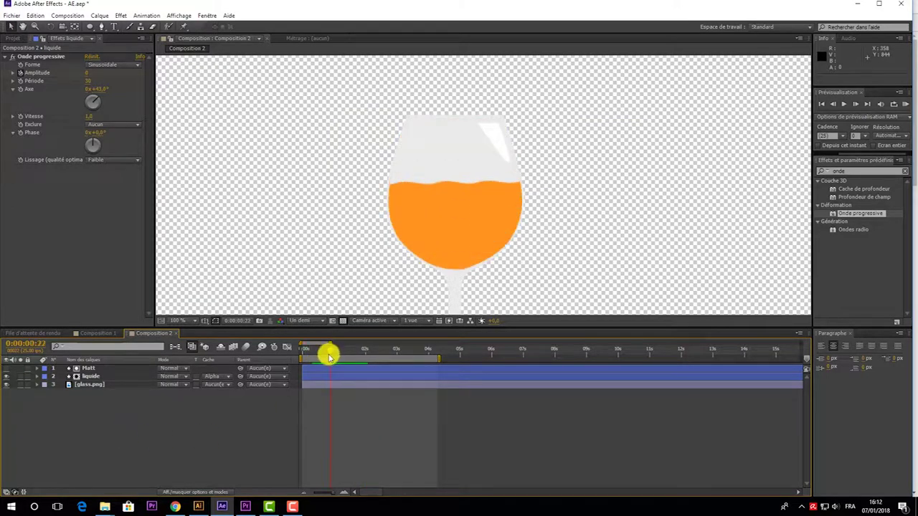
{"action": "left_click", "coordinate": [179, 320]}
{"action": "left_click", "coordinate": [188, 236]}
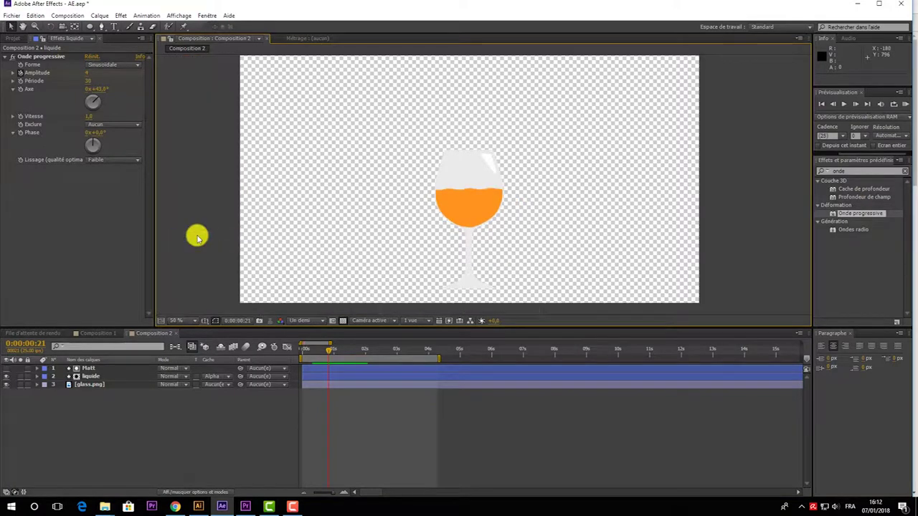
{"action": "left_click_drag", "start_coordinate": [369, 164], "coordinate": [368, 179]}
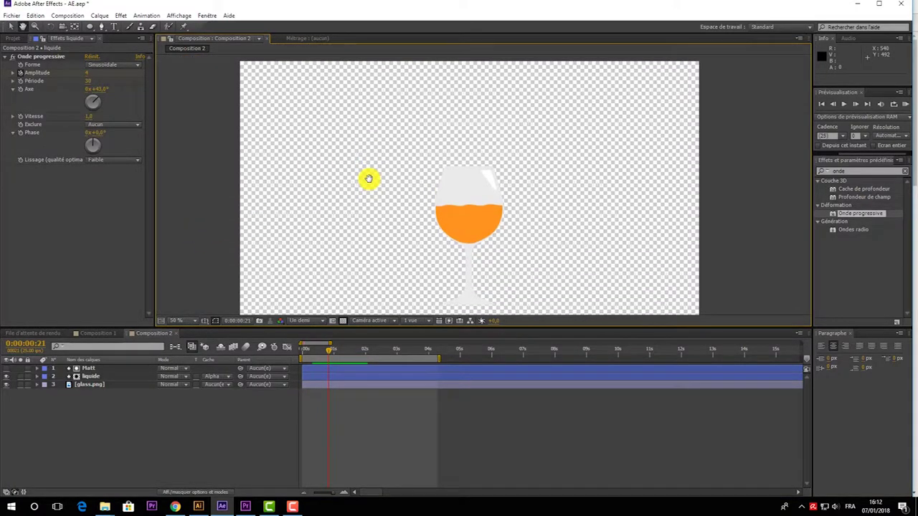
{"action": "left_click", "coordinate": [101, 25]}
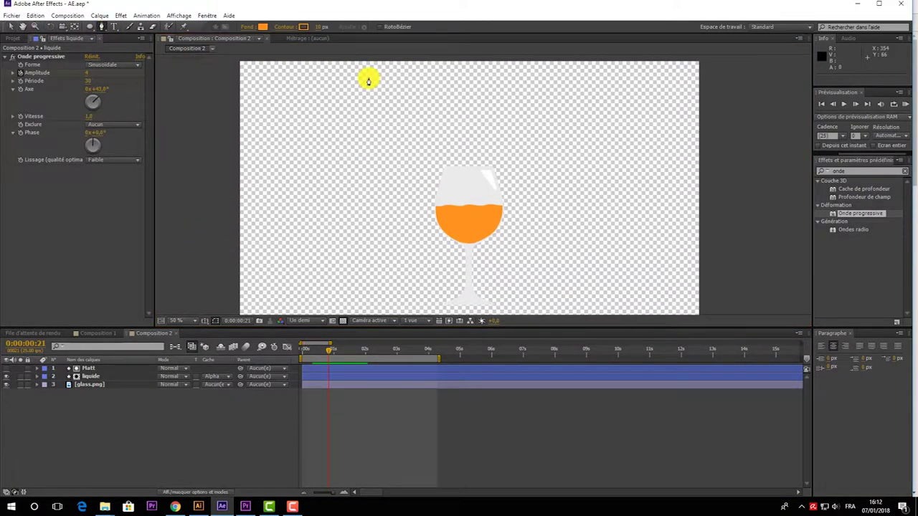
- Draw a Pen line from the frame's top edge to the glass bottom, adjusted to hang vertically
{"action": "left_click", "coordinate": [460, 60]}
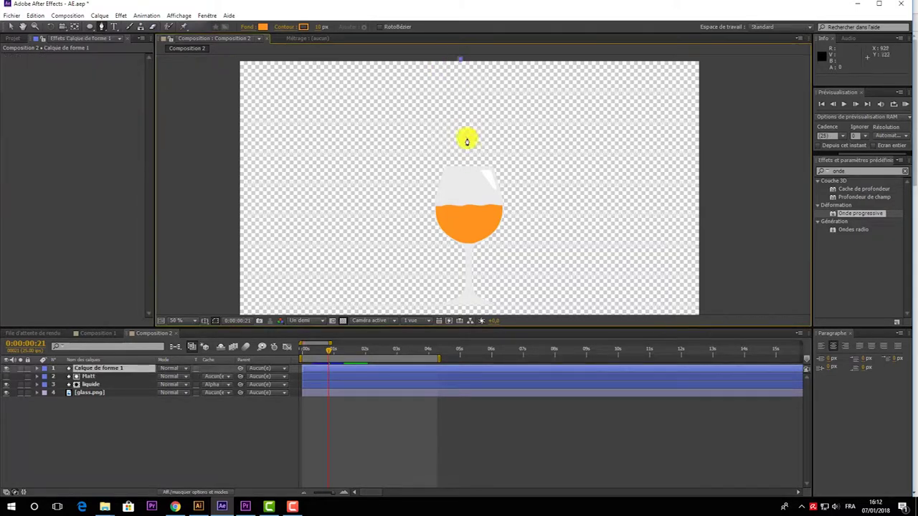
{"action": "left_click", "coordinate": [468, 244]}
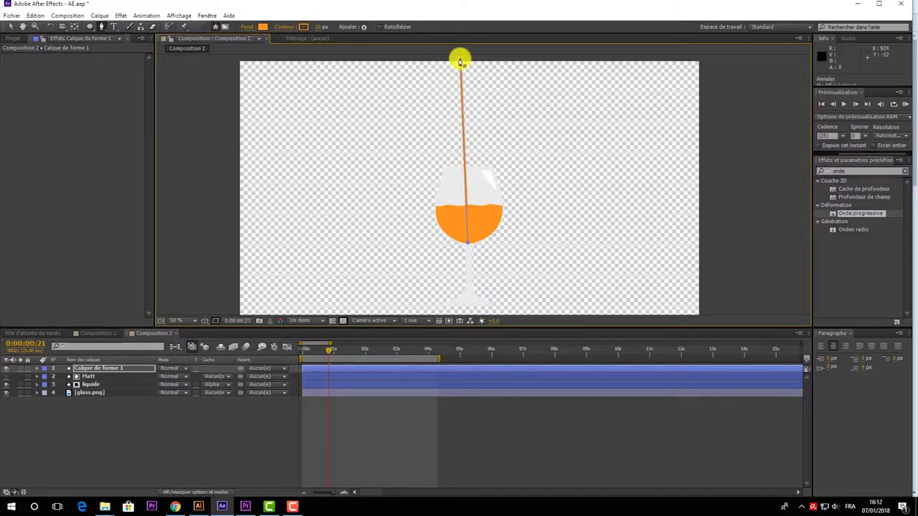
{"action": "left_click", "coordinate": [10, 26]}
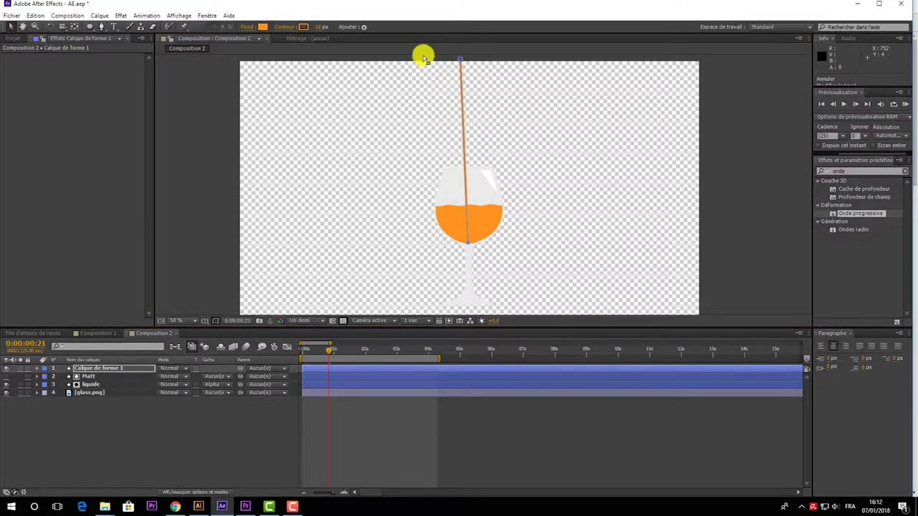
{"action": "left_click_drag", "start_coordinate": [462, 63], "coordinate": [466, 62]}
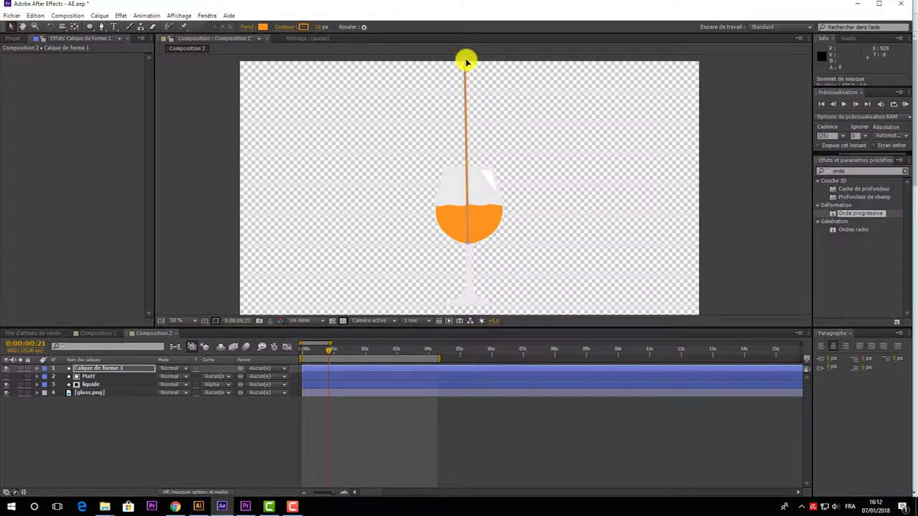
{"action": "left_click", "coordinate": [466, 61]}
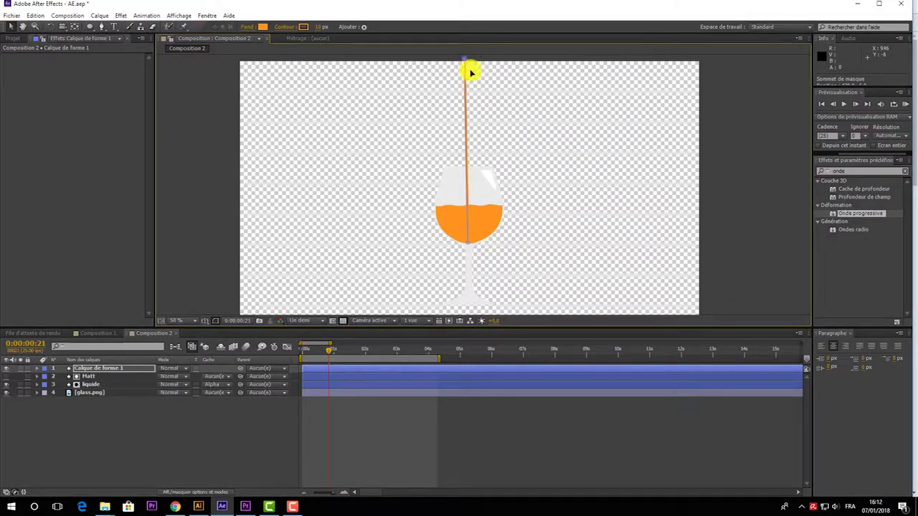
{"action": "left_click", "coordinate": [37, 368]}
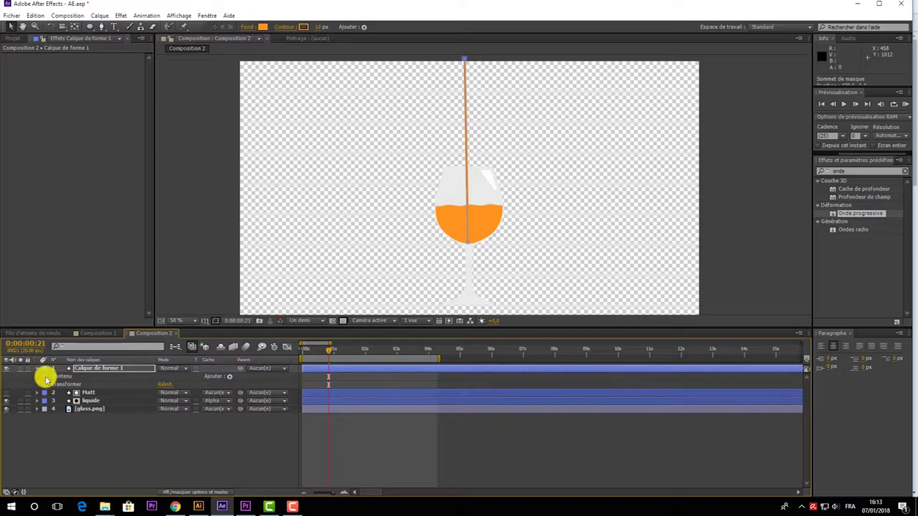
- Set Contour 1's stroke width to 20 px on the shape layer, keeping the orange colour
{"action": "left_click", "coordinate": [46, 376]}
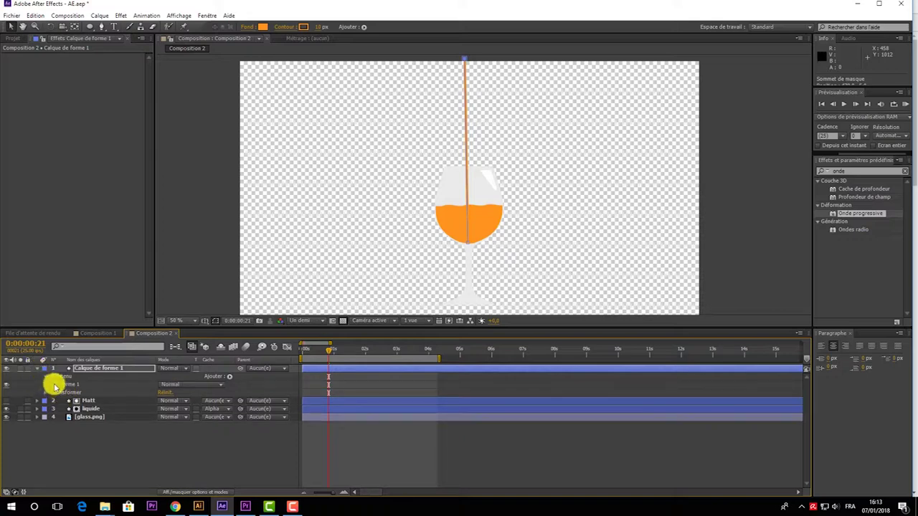
{"action": "left_click", "coordinate": [55, 385]}
{"action": "left_click", "coordinate": [62, 393]}
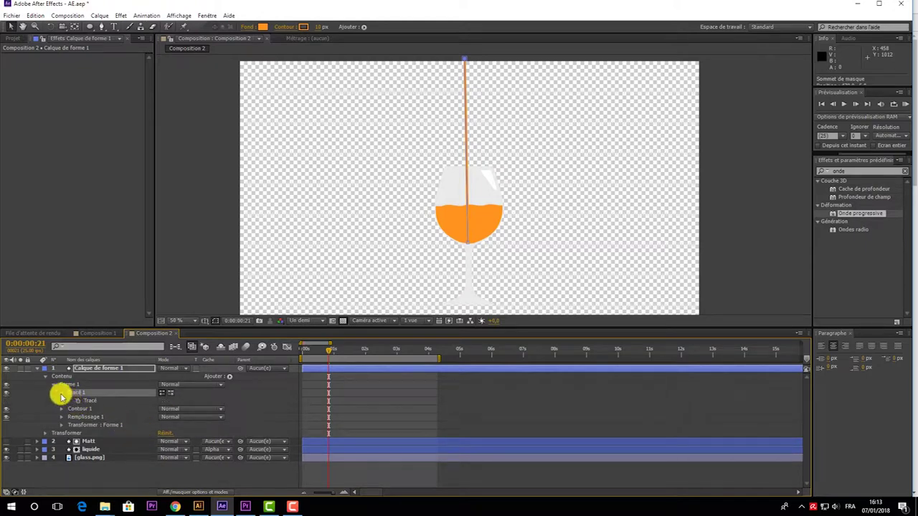
{"action": "left_click", "coordinate": [62, 394]}
{"action": "left_click", "coordinate": [62, 401]}
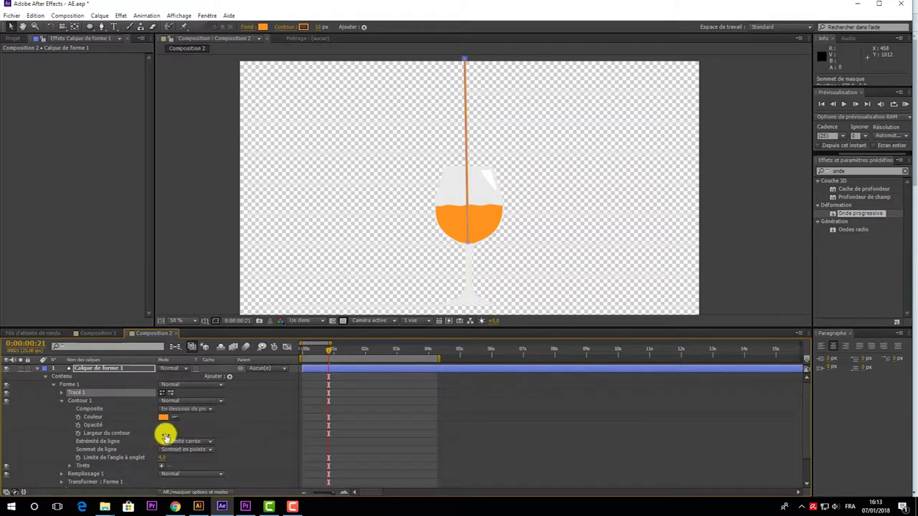
{"action": "left_click", "coordinate": [165, 434]}
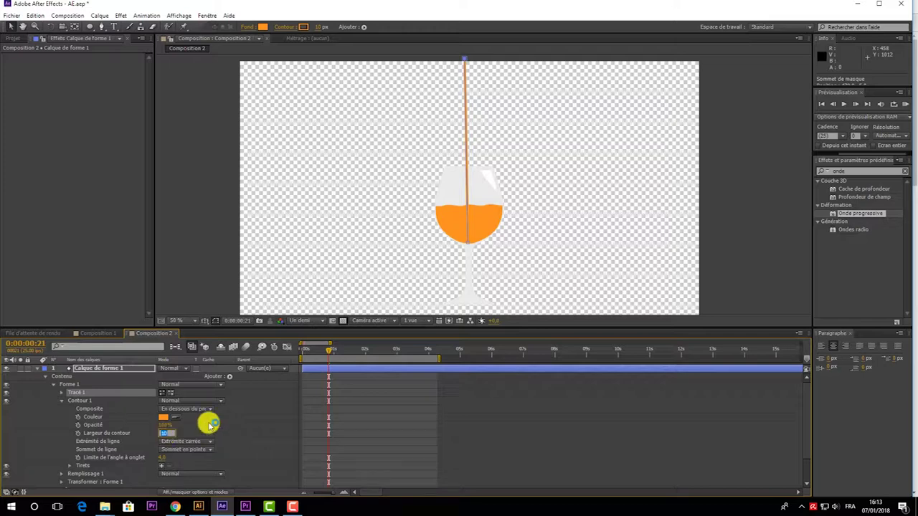
{"action": "type", "text": "20"}
{"action": "key", "text": "Return"}
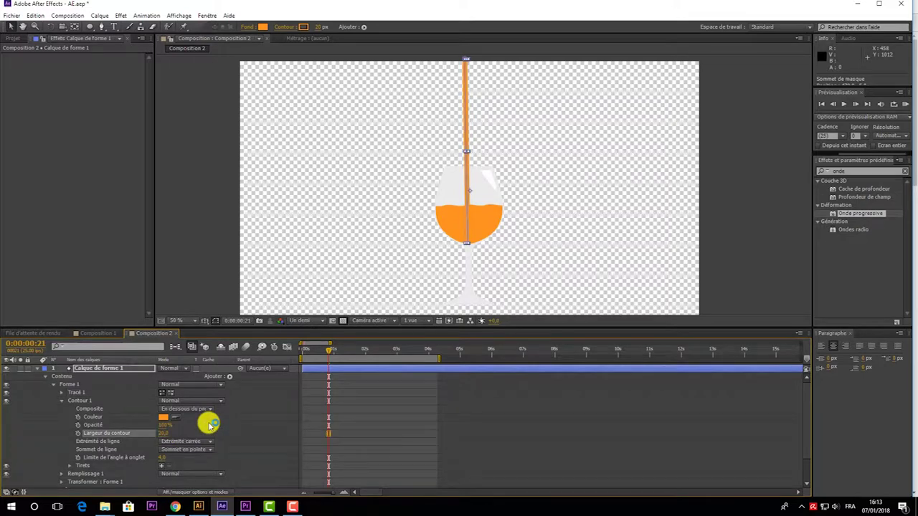
{"action": "left_click", "coordinate": [165, 418]}
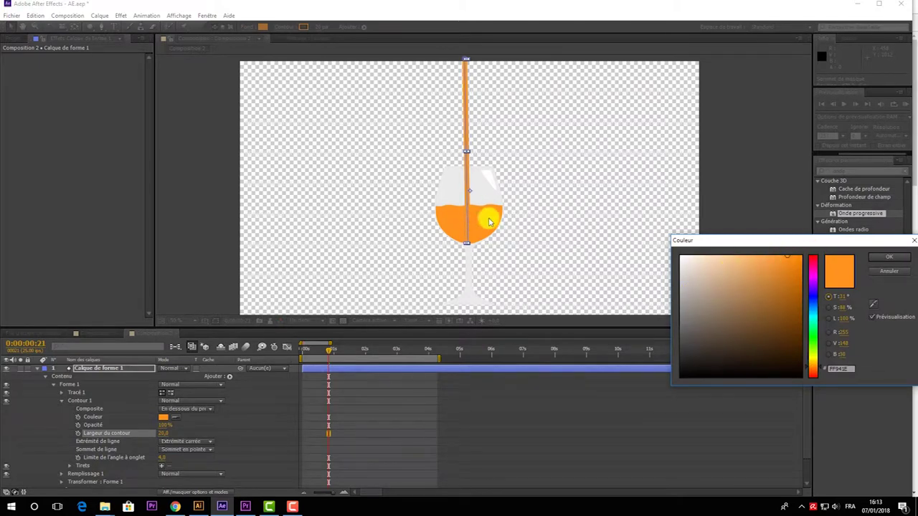
{"action": "left_click", "coordinate": [887, 261]}
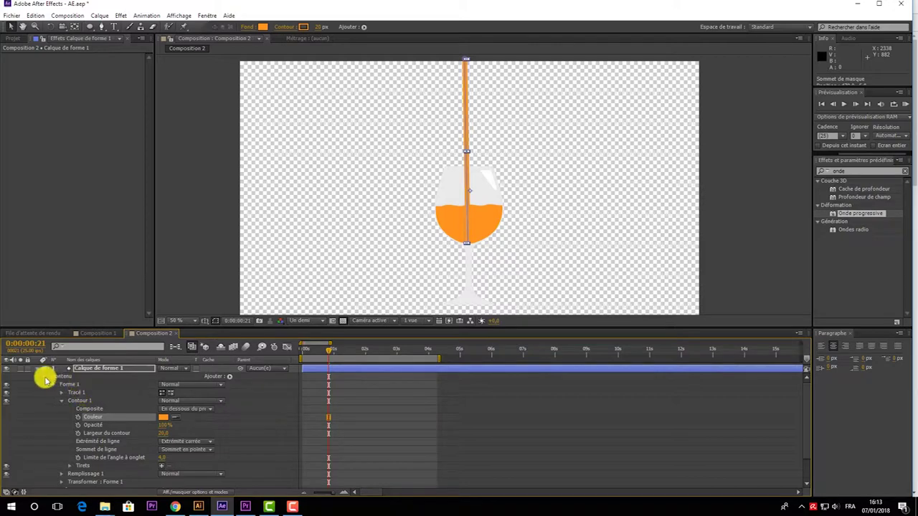
{"action": "left_click", "coordinate": [76, 369]}
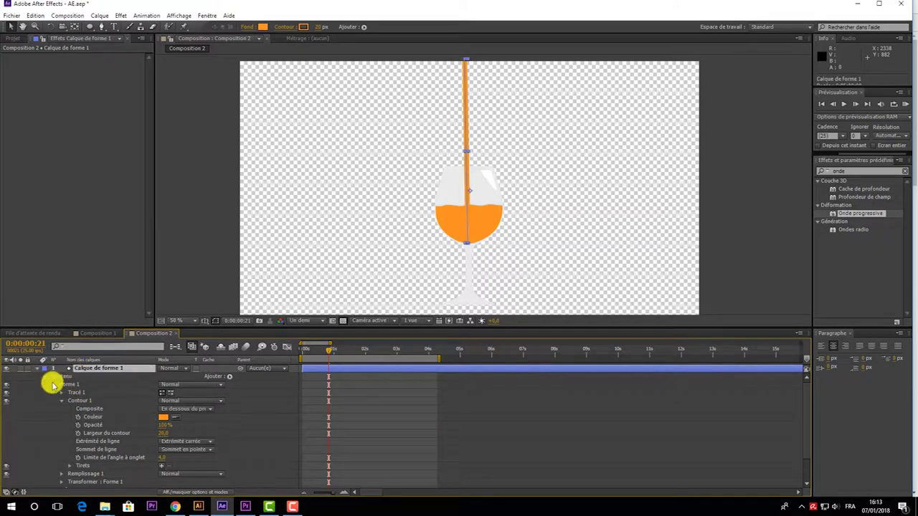
{"action": "left_click", "coordinate": [54, 386]}
{"action": "scroll", "coordinate": [486, 166], "scroll_direction": "up", "scroll_amount": 2}
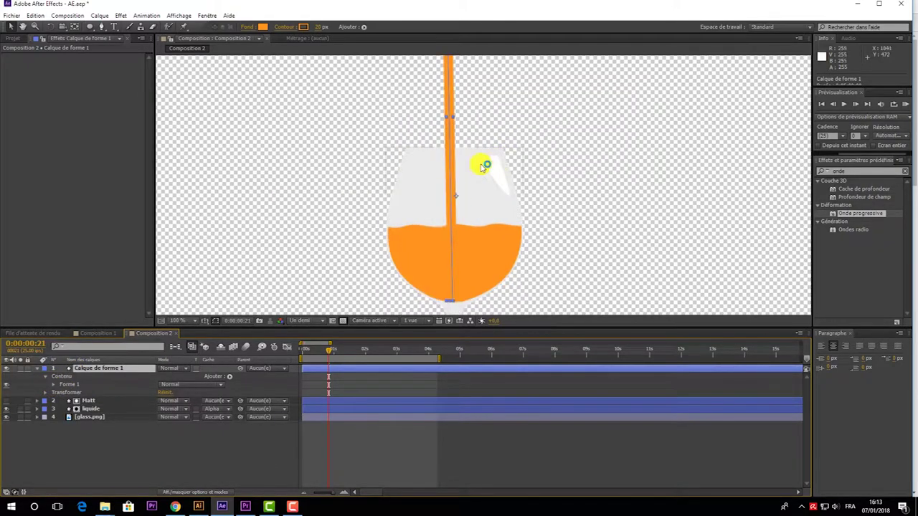
- Add a Raccorder les tracés operator to the stream's shape layer
{"action": "scroll", "coordinate": [418, 152], "scroll_direction": "down", "scroll_amount": 2}
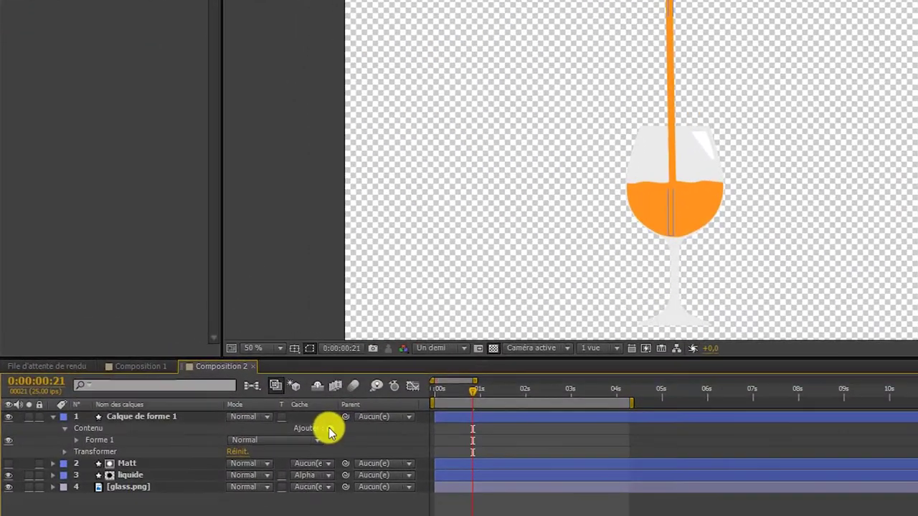
{"action": "left_click", "coordinate": [240, 382]}
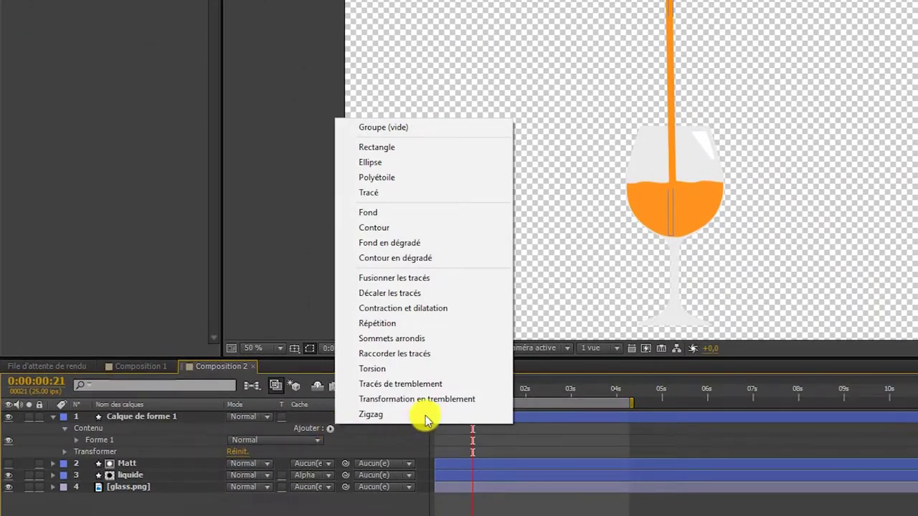
{"action": "left_click", "coordinate": [391, 355]}
{"action": "left_click", "coordinate": [391, 353]}
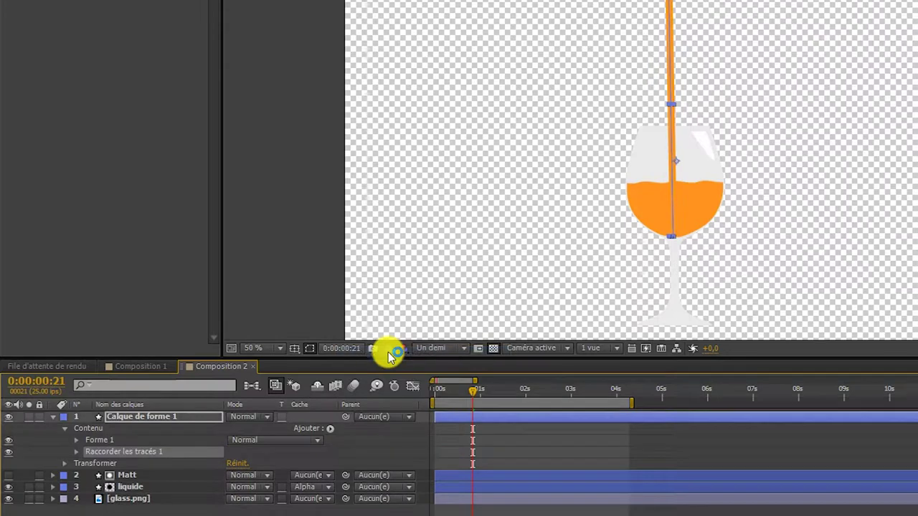
- Zoom the timeline to frames, go to frame 14 and expand Raccorder les tracés 1
{"action": "left_click", "coordinate": [133, 487]}
{"action": "key", "text": "u"}
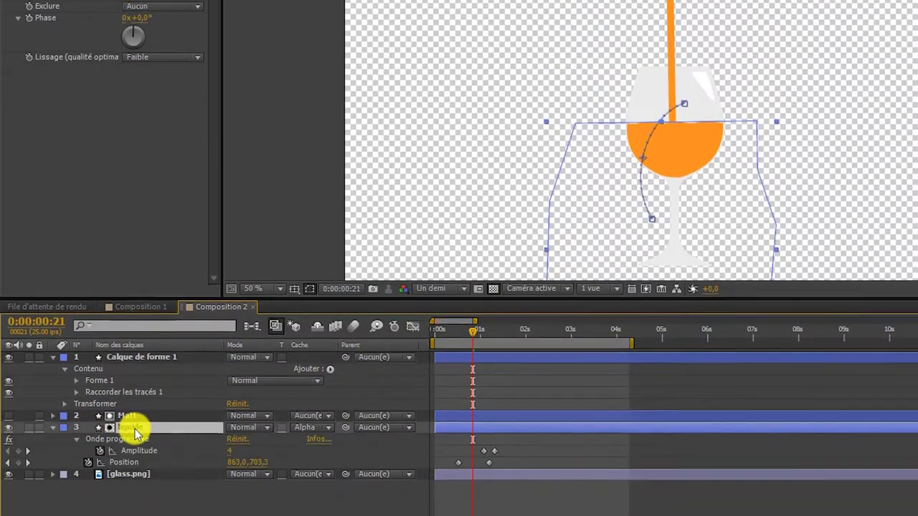
{"action": "left_click", "coordinate": [450, 307]}
{"action": "left_click_drag", "start_coordinate": [451, 307], "coordinate": [461, 309]}
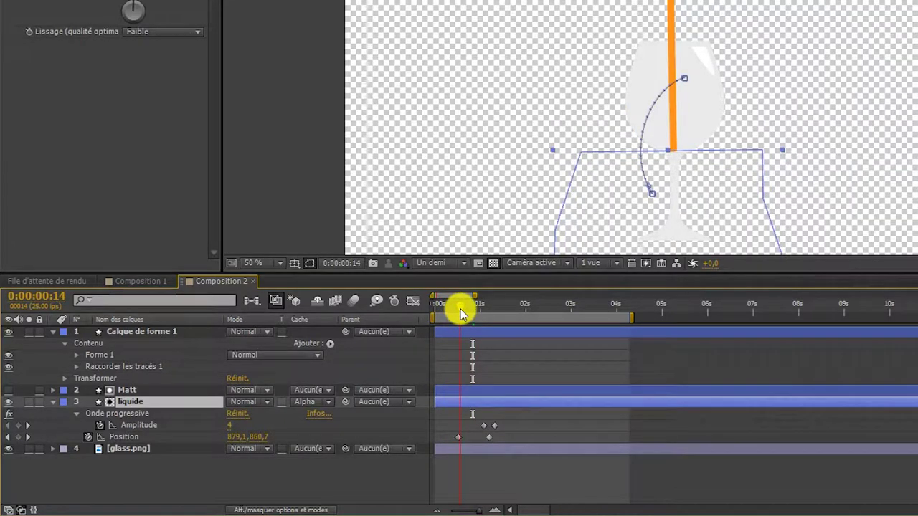
{"action": "left_click_drag", "start_coordinate": [492, 510], "coordinate": [512, 502]}
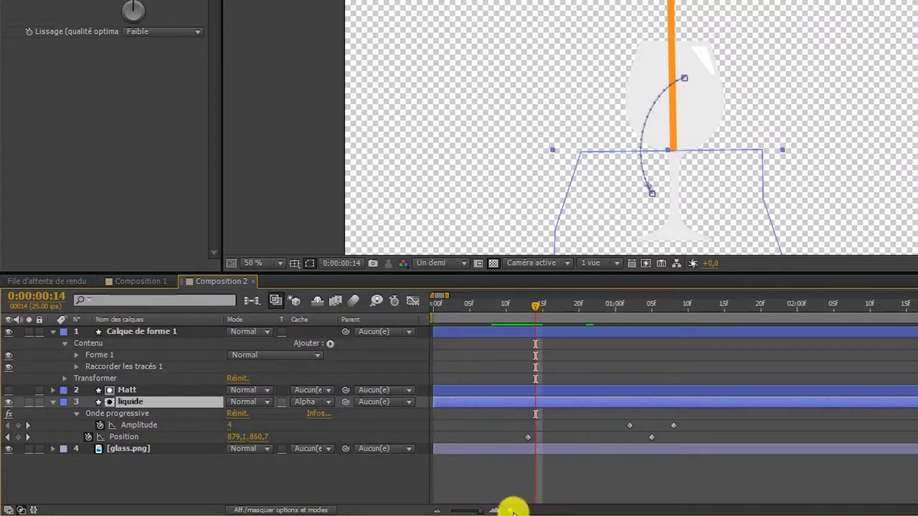
{"action": "left_click", "coordinate": [543, 306]}
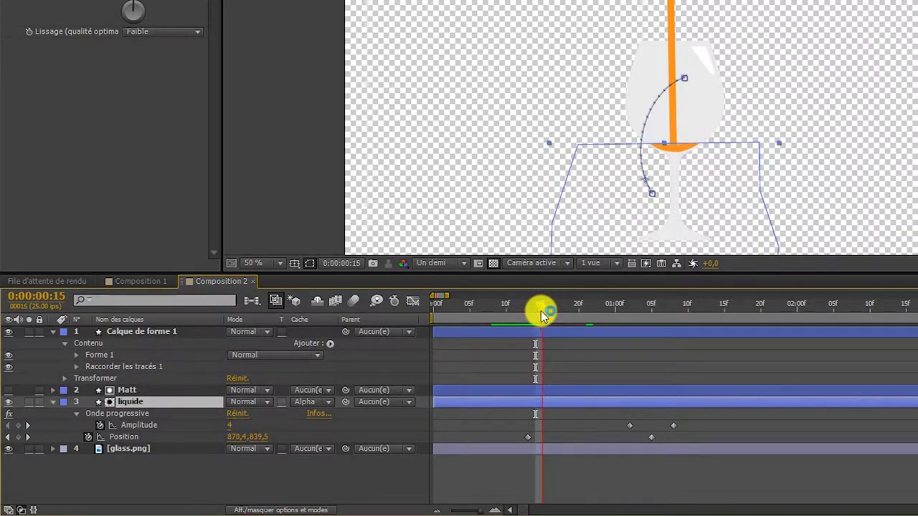
{"action": "left_click", "coordinate": [537, 311]}
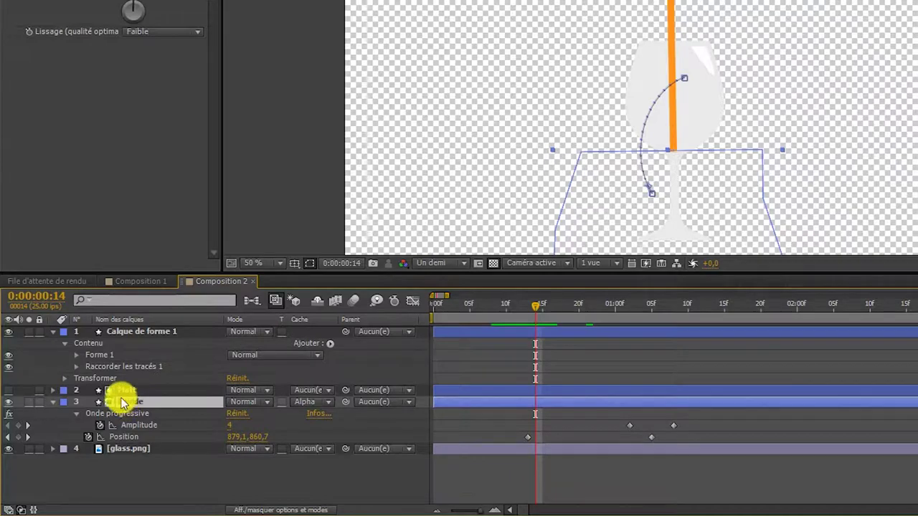
{"action": "left_click", "coordinate": [76, 367]}
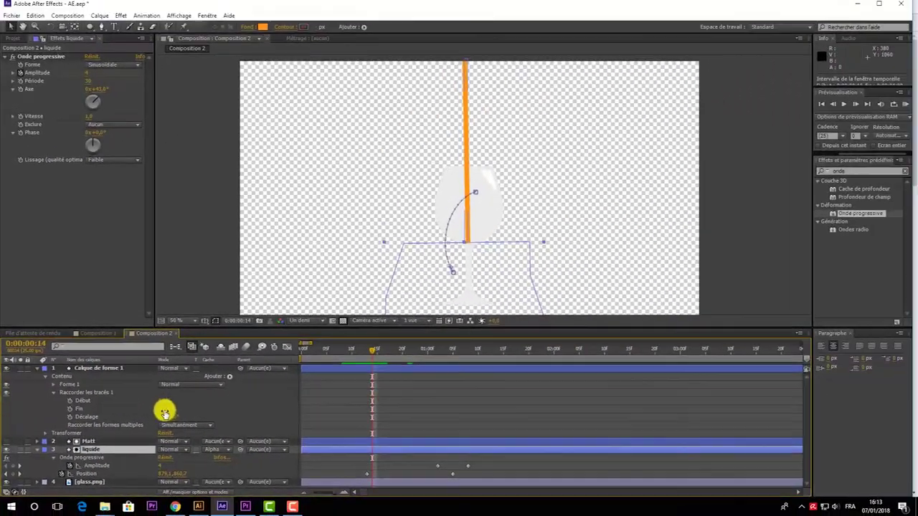
- Keyframe the Trim Paths Fin at 0 %, then at 100 % a couple of frames later
{"action": "left_click_drag", "start_coordinate": [237, 391], "coordinate": [224, 388]}
{"action": "left_click_drag", "start_coordinate": [155, 407], "coordinate": [135, 409]}
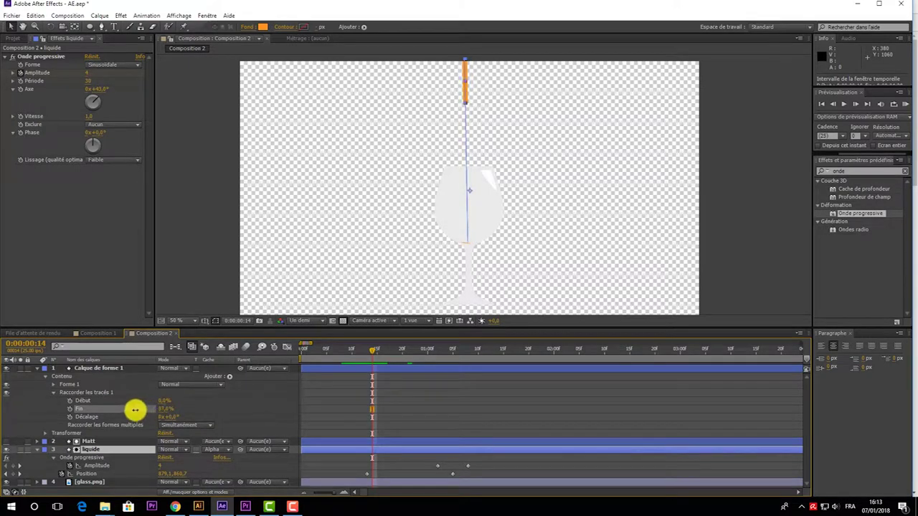
{"action": "left_click_drag", "start_coordinate": [135, 409], "coordinate": [127, 410]}
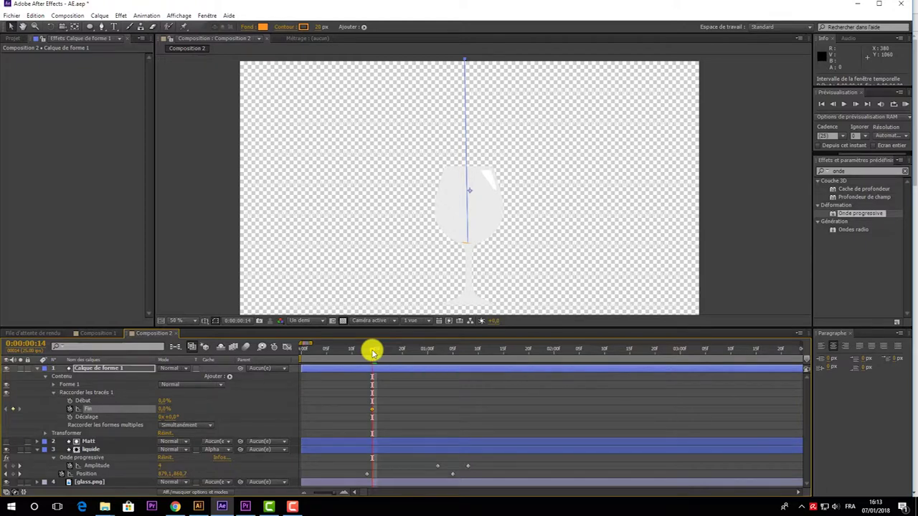
{"action": "left_click_drag", "start_coordinate": [374, 351], "coordinate": [433, 352]}
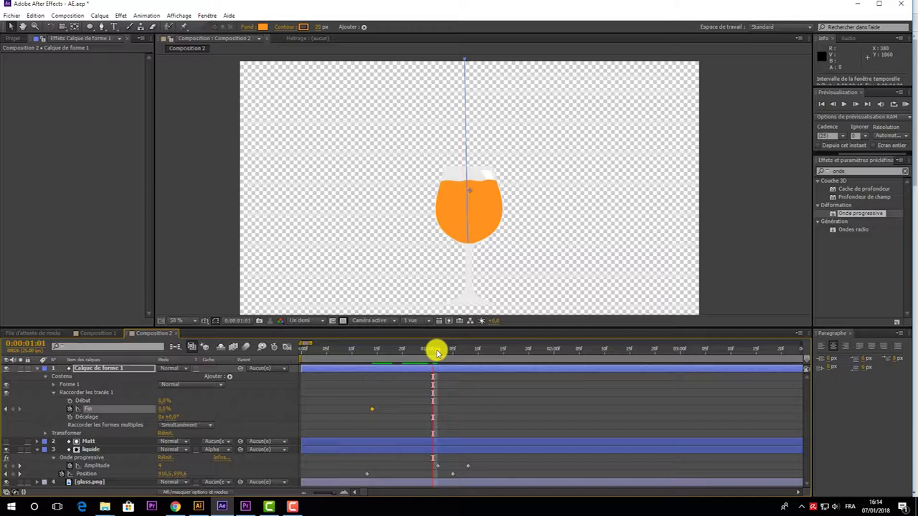
{"action": "left_click_drag", "start_coordinate": [434, 352], "coordinate": [393, 352]}
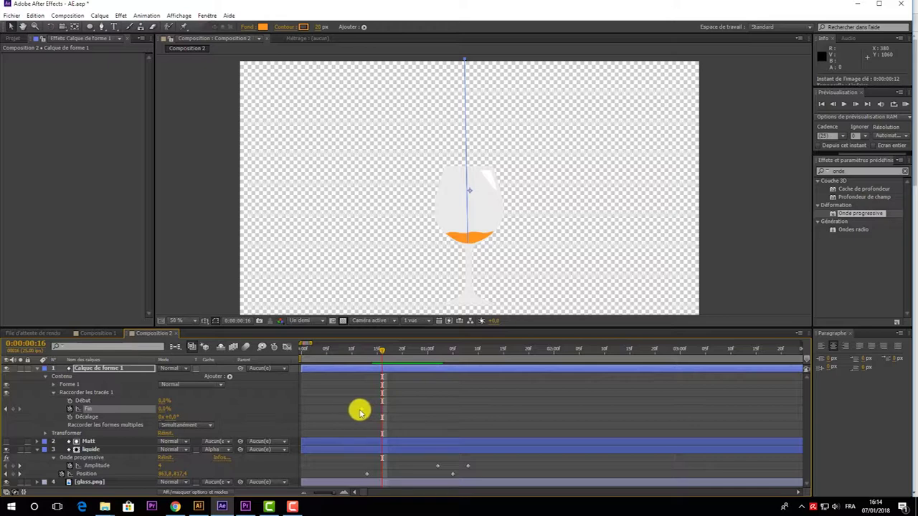
{"action": "left_click_drag", "start_coordinate": [356, 355], "coordinate": [371, 357]}
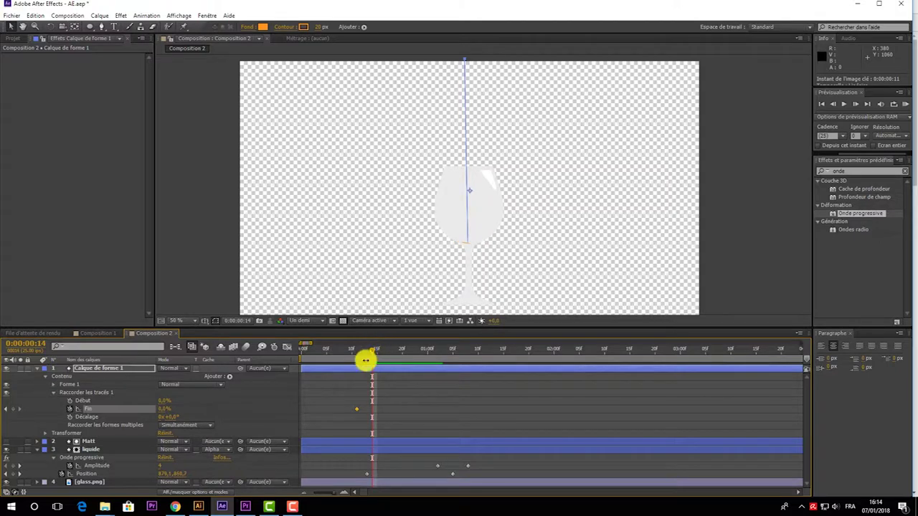
{"action": "left_click_drag", "start_coordinate": [165, 409], "coordinate": [419, 418]}
{"action": "left_click", "coordinate": [374, 380]}
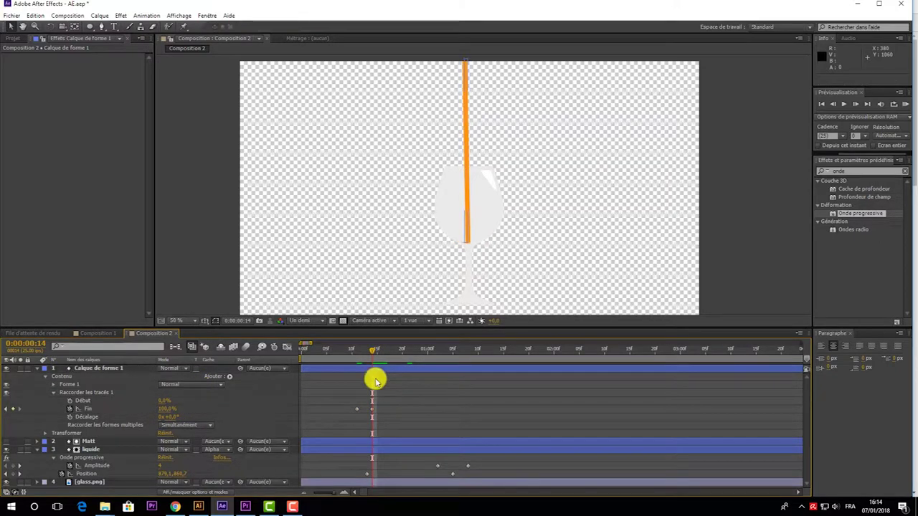
- Preview the pour and end the work area at 0:00:01:02
{"action": "left_click", "coordinate": [348, 353]}
{"action": "key", "text": "space"}
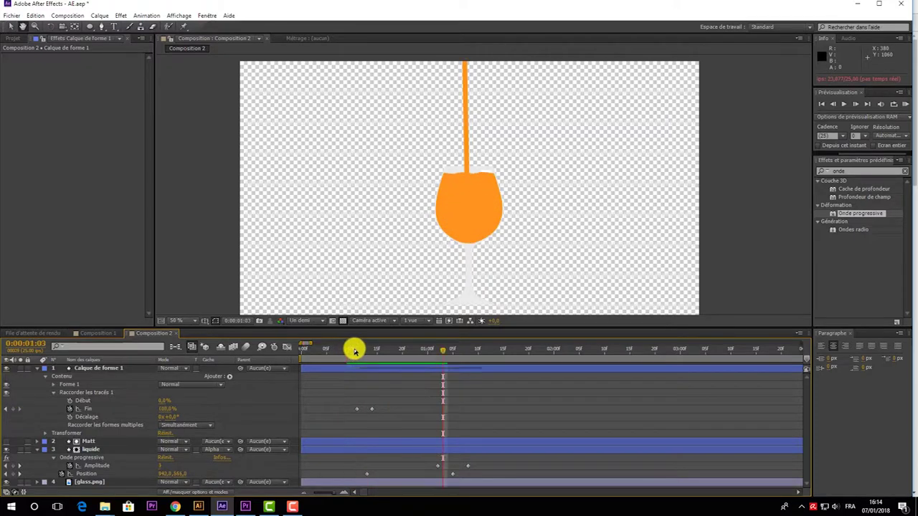
{"action": "left_click", "coordinate": [355, 409]}
{"action": "left_click", "coordinate": [336, 386]}
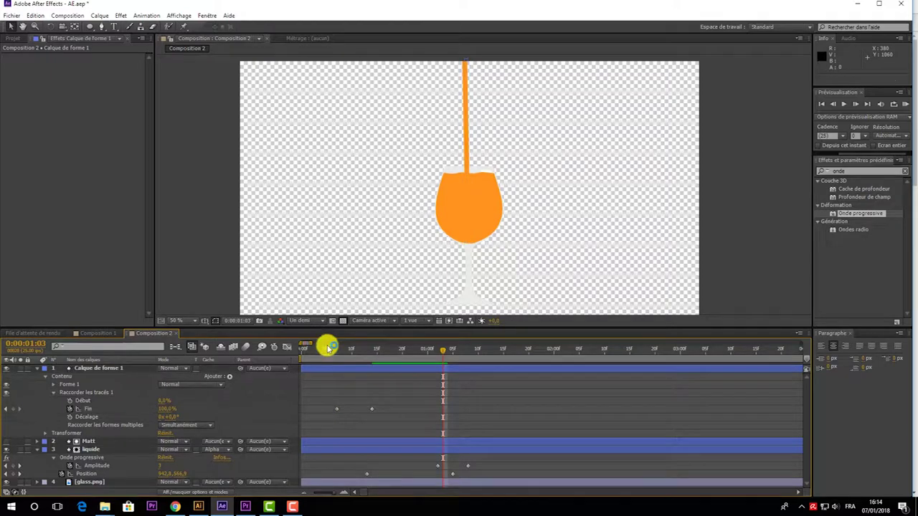
{"action": "left_click", "coordinate": [334, 353]}
{"action": "key", "text": "space"}
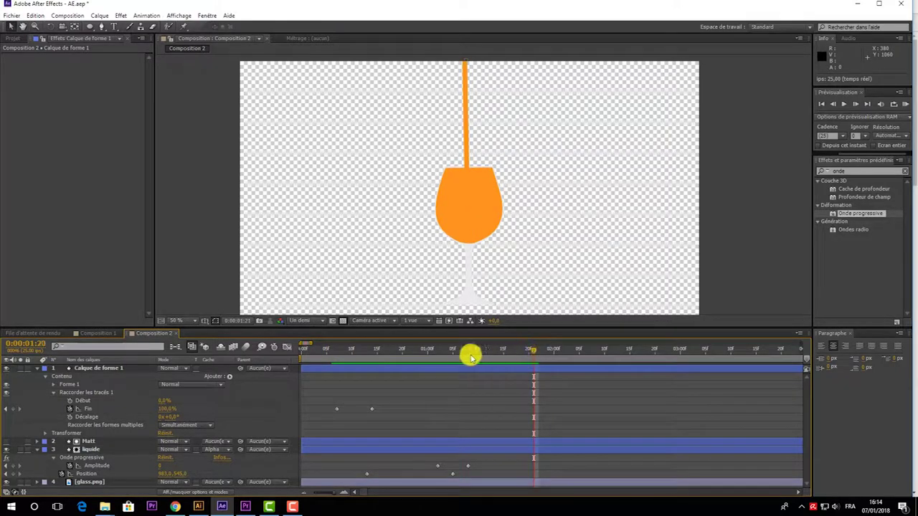
{"action": "left_click_drag", "start_coordinate": [451, 359], "coordinate": [438, 362]}
{"action": "key", "text": "n"}
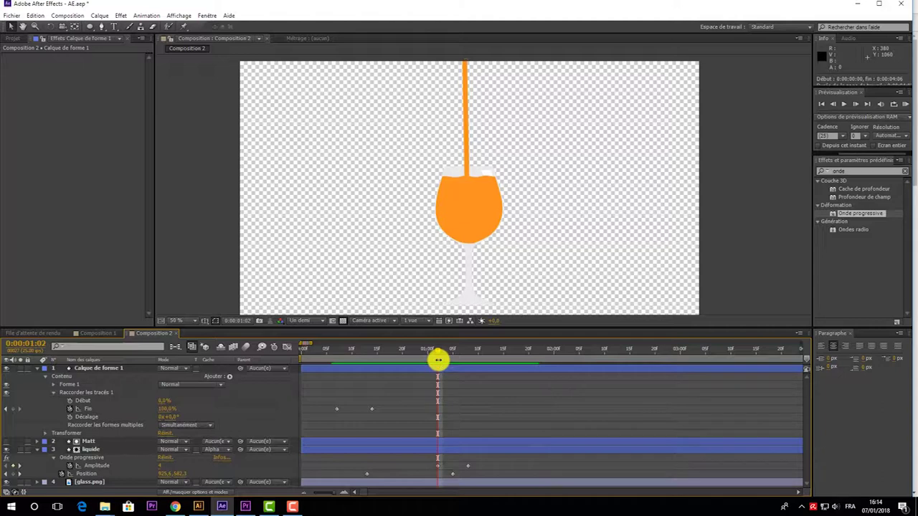
- Keyframe Début from 0 % at 0:00:01:02 to 100 % at 0:00:01:07, then preview
{"action": "left_click", "coordinate": [69, 401]}
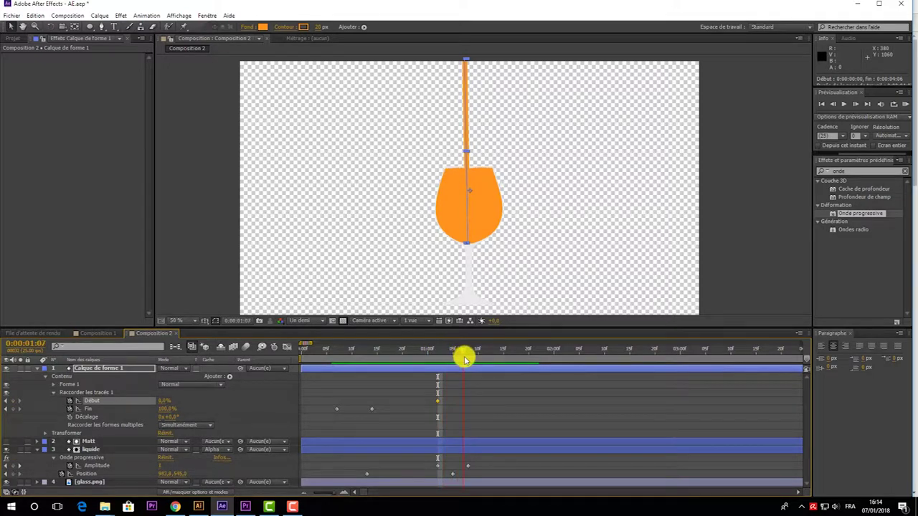
{"action": "left_click_drag", "start_coordinate": [164, 404], "coordinate": [267, 399]}
{"action": "left_click", "coordinate": [537, 396]}
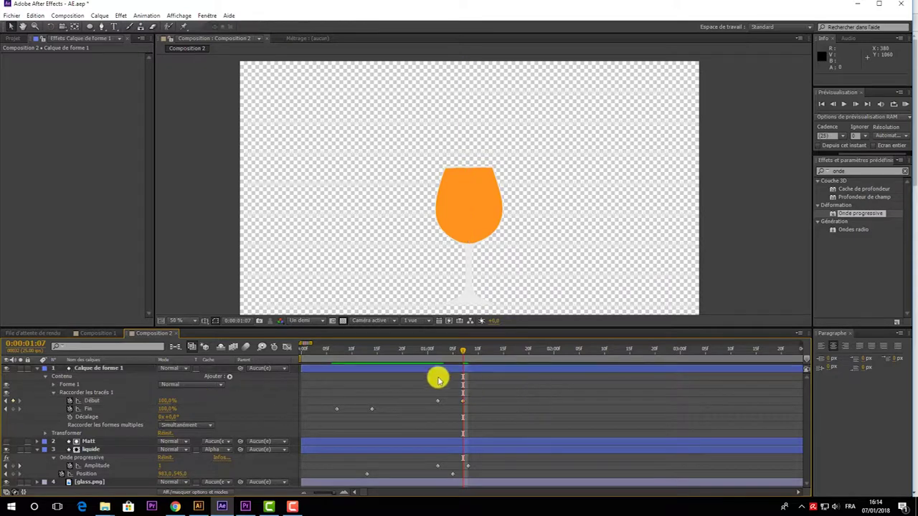
{"action": "left_click", "coordinate": [394, 353]}
{"action": "key", "text": "space"}
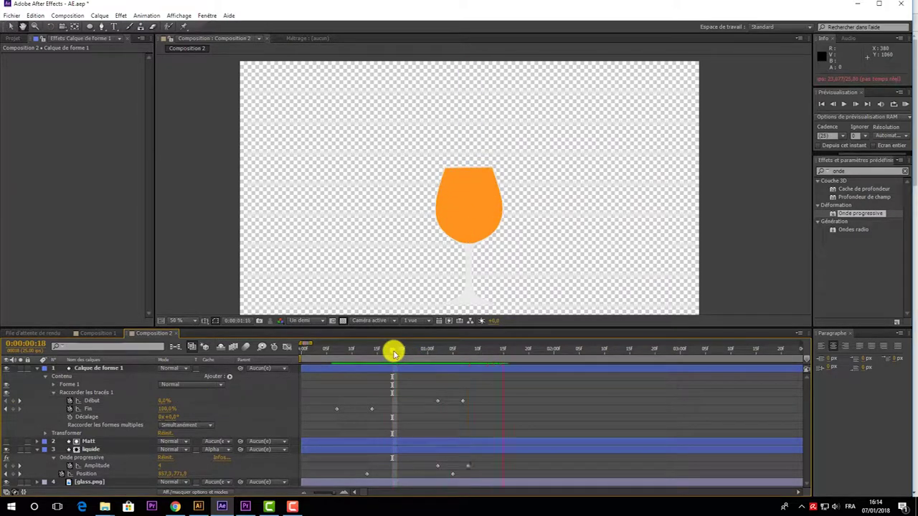
{"action": "left_click", "coordinate": [334, 354]}
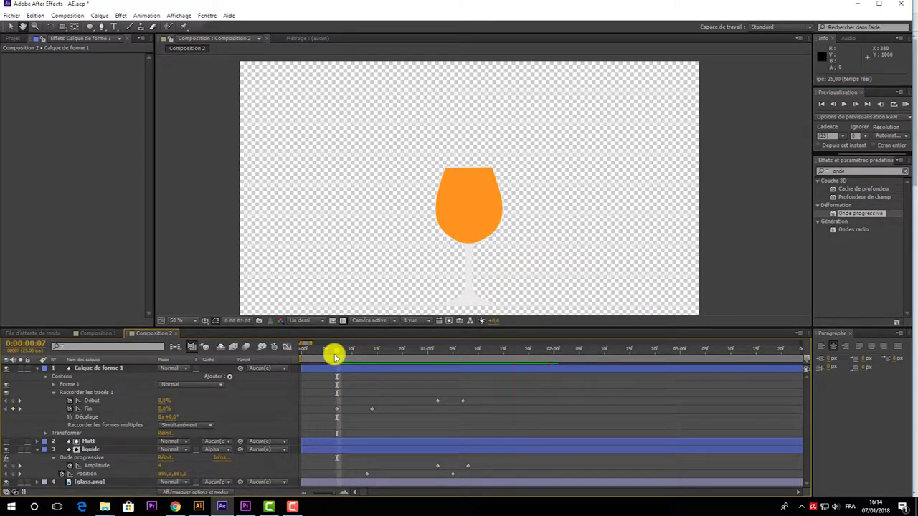
{"action": "left_click", "coordinate": [40, 370]}
- Create a new solid layer named boulle
{"action": "left_click", "coordinate": [38, 388]}
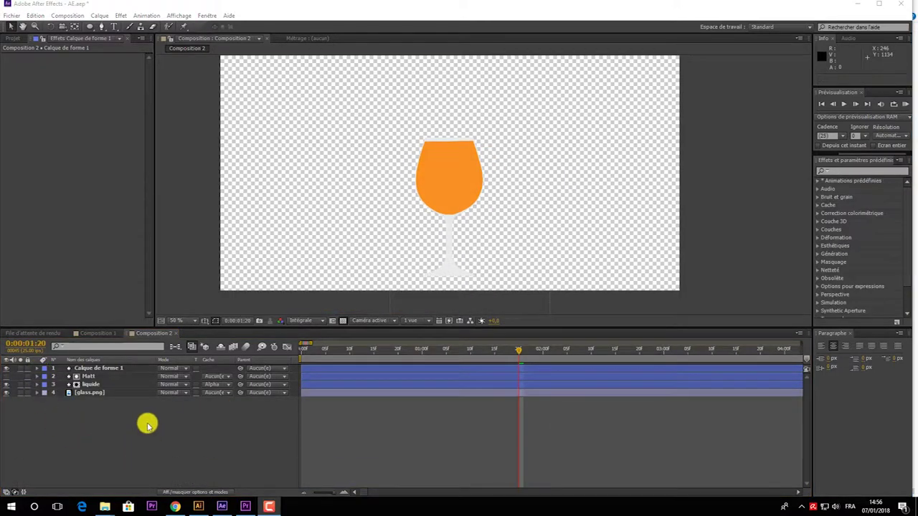
{"action": "right_click", "coordinate": [147, 425]}
{"action": "mouse_move", "coordinate": [324, 322]}
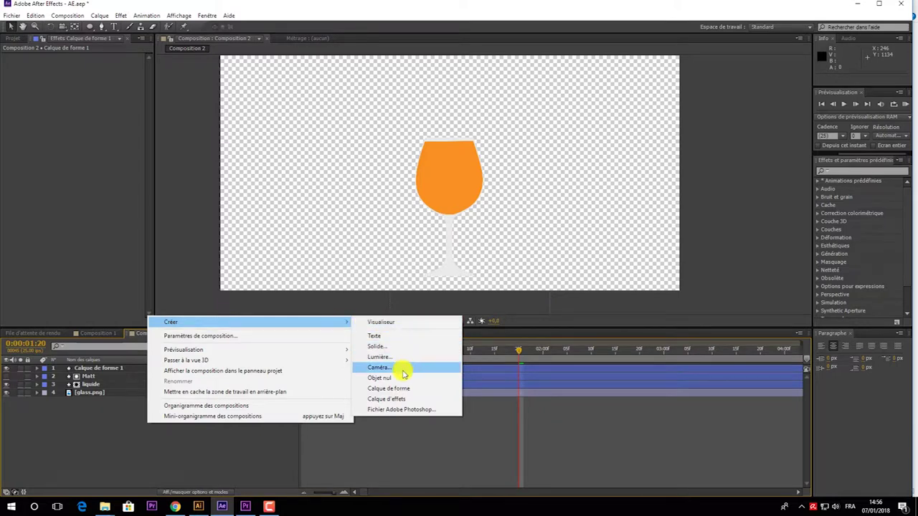
{"action": "left_click", "coordinate": [392, 347]}
{"action": "type", "text": "boule"}
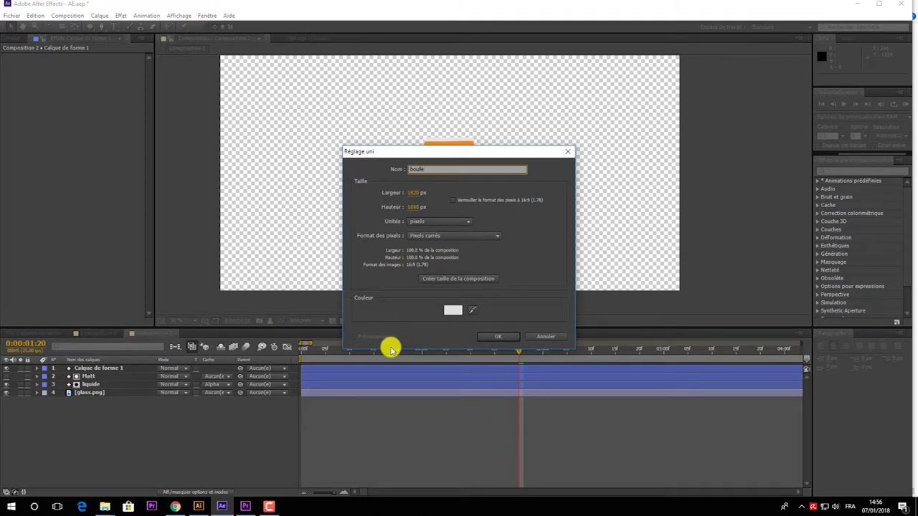
{"action": "left_click", "coordinate": [503, 336]}
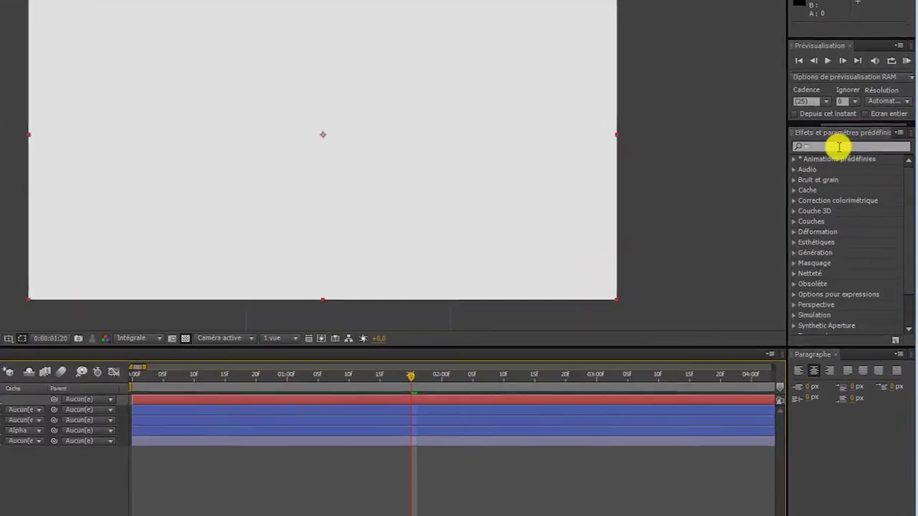
- Apply CC Particle Systems II to the boulle layer from an Effects search for 'part'
{"action": "left_click", "coordinate": [852, 165]}
{"action": "type", "text": "part"}
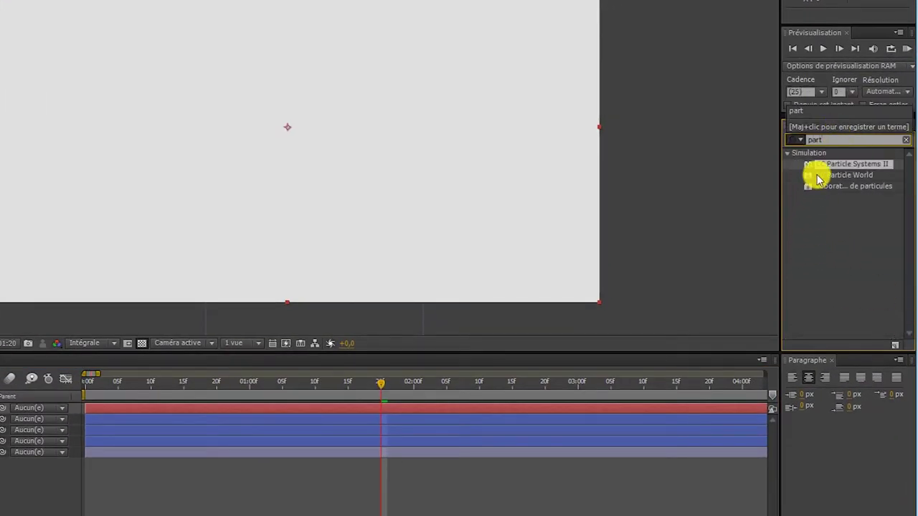
{"action": "left_click_drag", "start_coordinate": [818, 165], "coordinate": [744, 161]}
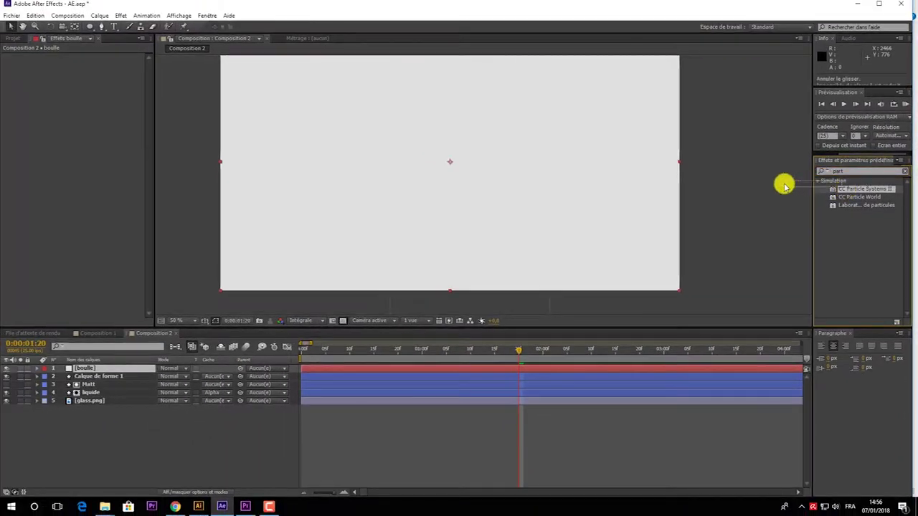
{"action": "left_click_drag", "start_coordinate": [785, 187], "coordinate": [83, 371]}
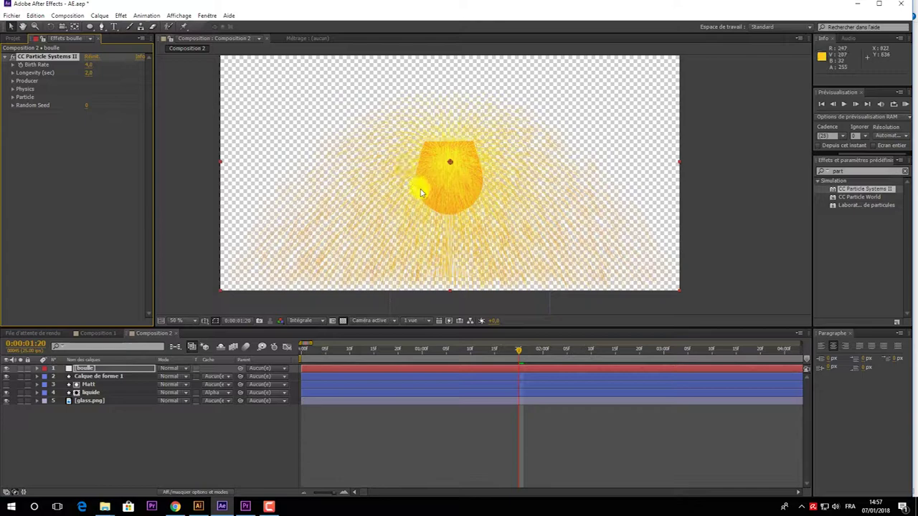
{"action": "mouse_move", "coordinate": [520, 349]}
{"action": "left_mouse_down"}
{"action": "mouse_move", "coordinate": [622, 351]}
{"action": "mouse_move", "coordinate": [515, 351]}
{"action": "mouse_move", "coordinate": [548, 351]}
{"action": "left_mouse_up"}
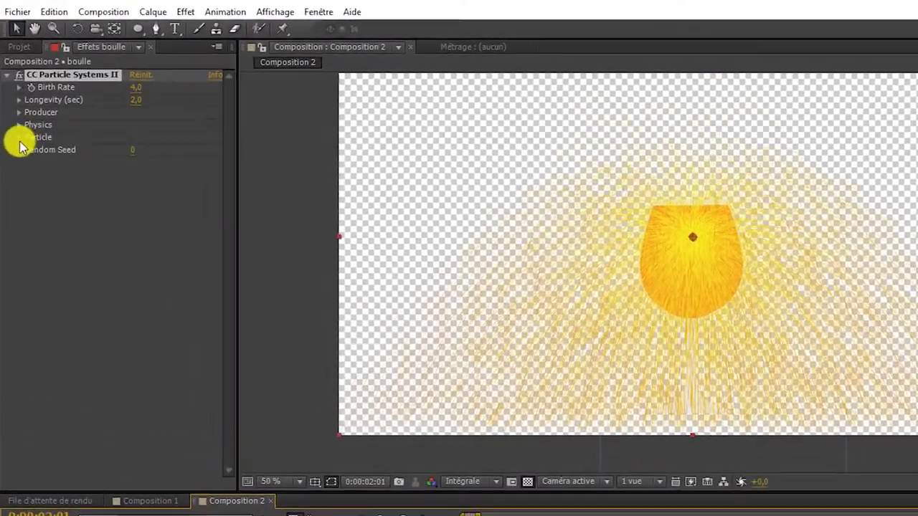
- Switch the particles to Bubble type with Birth Size and Death Size both 0,05
{"action": "left_click", "coordinate": [20, 139]}
{"action": "left_click", "coordinate": [148, 150]}
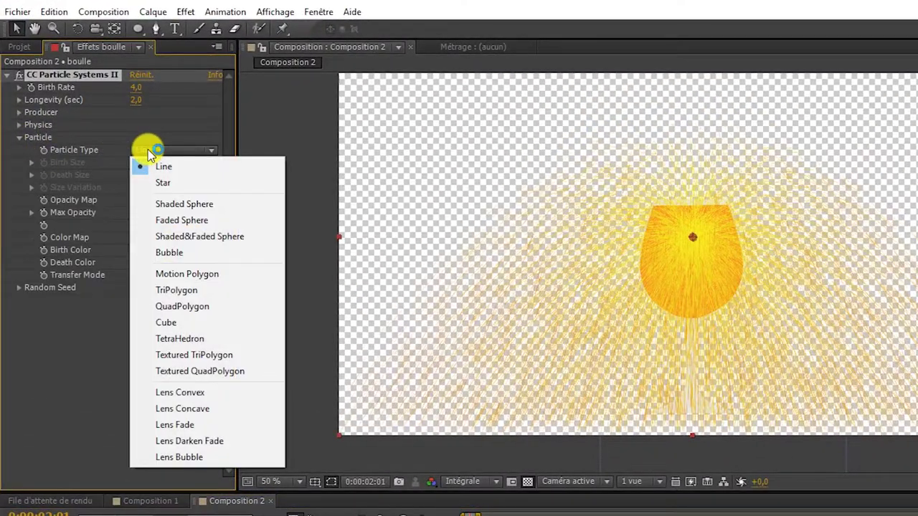
{"action": "left_click", "coordinate": [172, 252]}
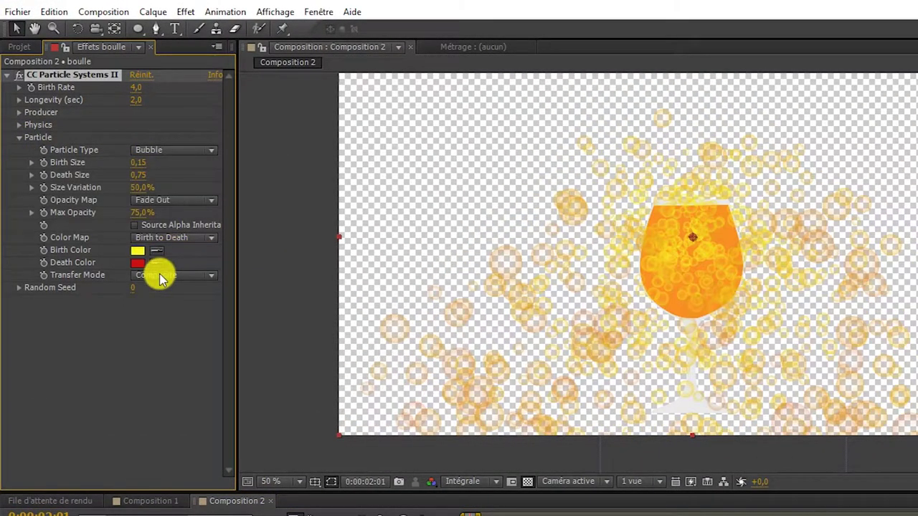
{"action": "left_click", "coordinate": [141, 164]}
{"action": "type", "text": "0.01"}
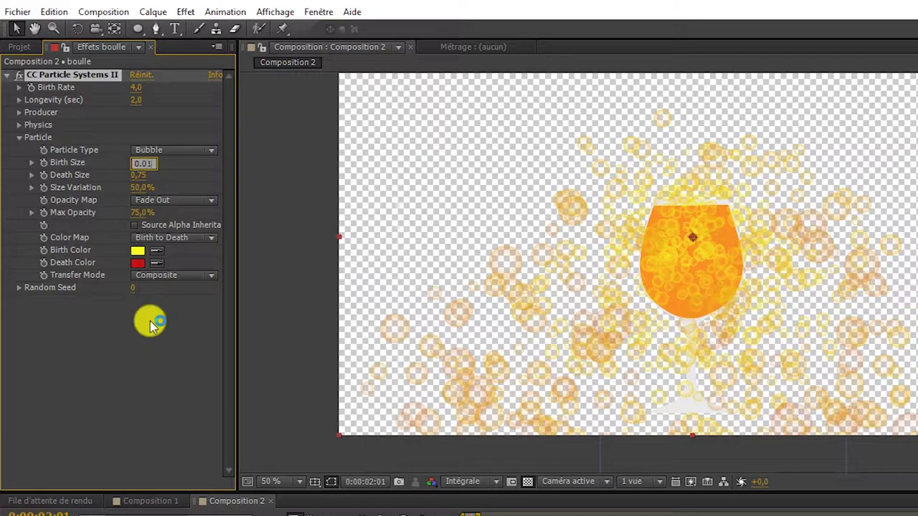
{"action": "left_click", "coordinate": [150, 324]}
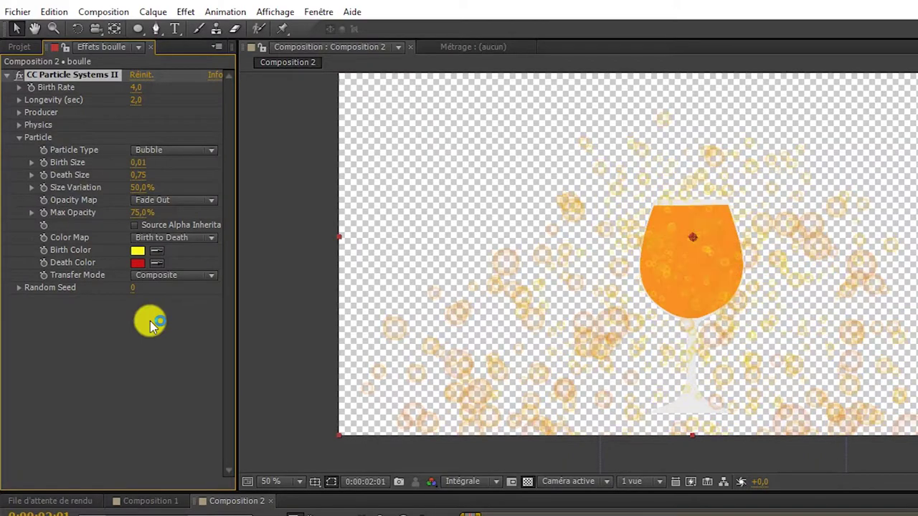
{"action": "left_click", "coordinate": [135, 174]}
{"action": "type", "text": "0,05"}
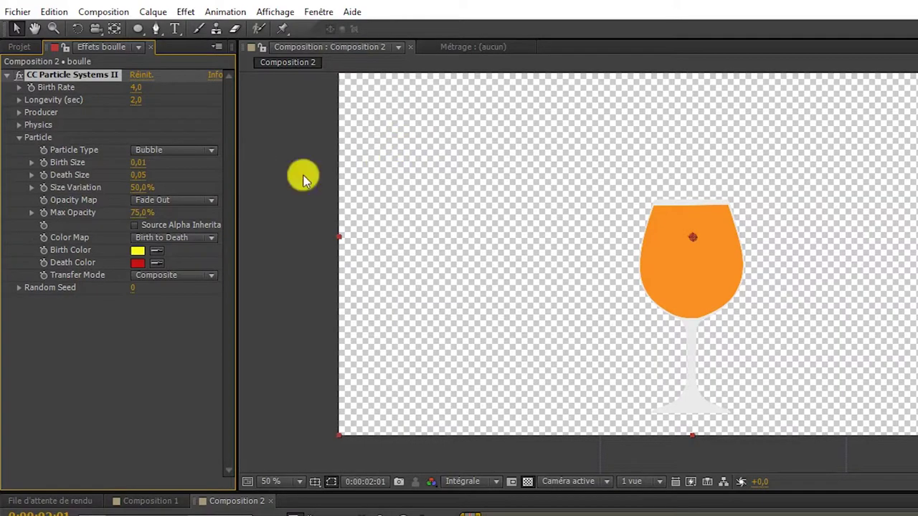
{"action": "left_click", "coordinate": [136, 163]}
{"action": "type", "text": "0,05"}
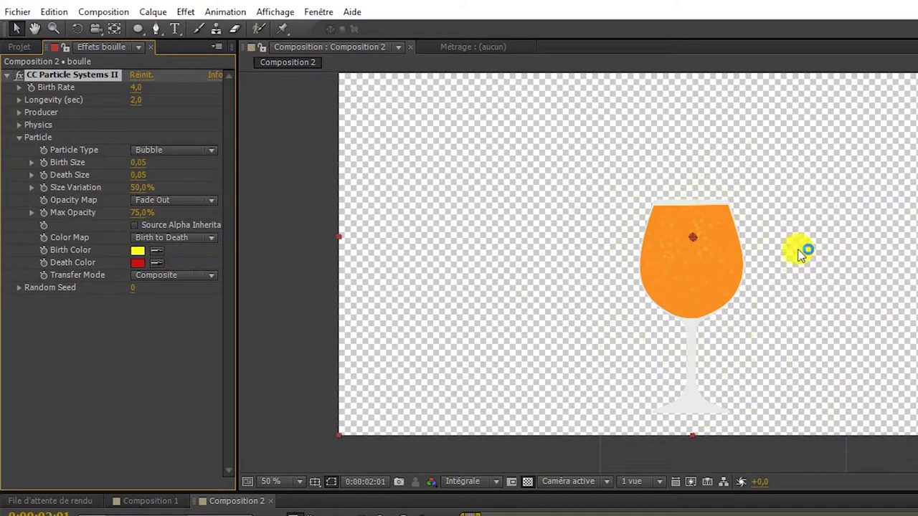
{"action": "left_click", "coordinate": [284, 484]}
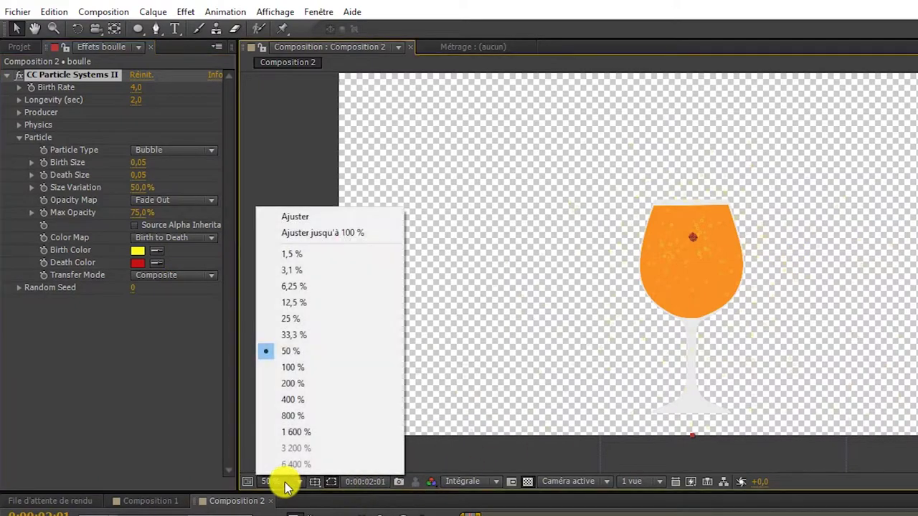
- Zoom the viewer to 200% then back to 100%, hide the Transparency Grid, and rewind the playhead
{"action": "left_click", "coordinate": [323, 385]}
{"action": "mouse_move", "coordinate": [472, 259]}
{"action": "left_mouse_down"}
{"action": "mouse_move", "coordinate": [537, 344]}
{"action": "mouse_move", "coordinate": [445, 351]}
{"action": "mouse_move", "coordinate": [547, 336]}
{"action": "left_mouse_up"}
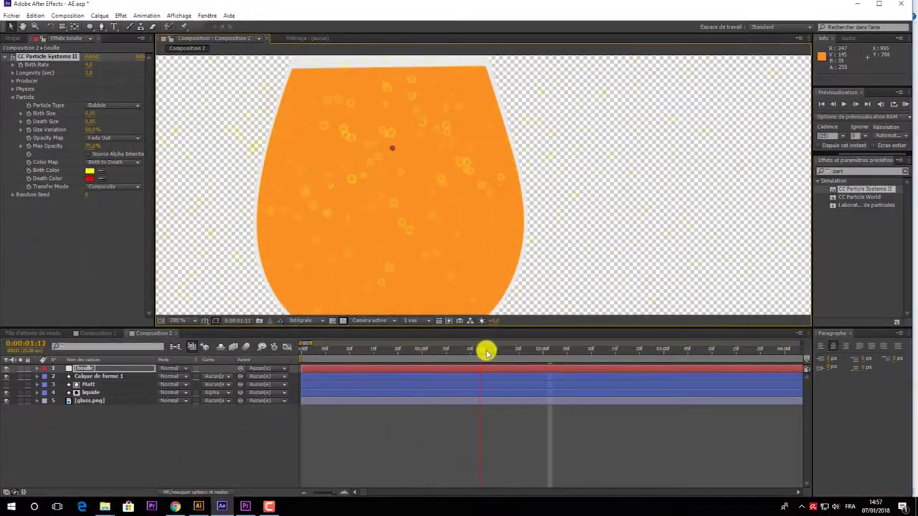
{"action": "scroll", "coordinate": [515, 233], "scroll_direction": "down", "scroll_amount": 1}
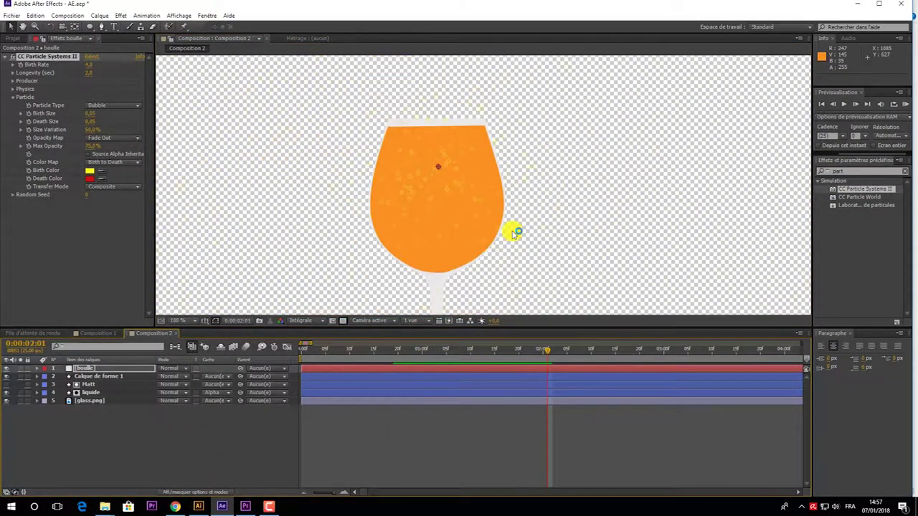
{"action": "left_click", "coordinate": [343, 321]}
{"action": "mouse_move", "coordinate": [551, 347]}
{"action": "left_mouse_down"}
{"action": "mouse_move", "coordinate": [429, 364]}
{"action": "mouse_move", "coordinate": [494, 368]}
{"action": "left_mouse_up"}
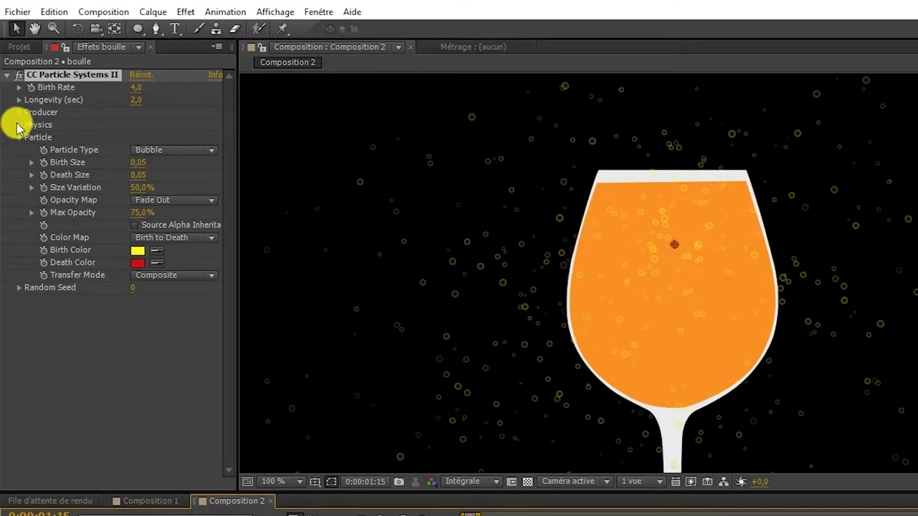
- Expand Physics, raise Resistance to 118,7 and set Animation to Twirl, previewing the bubbles
{"action": "left_click", "coordinate": [19, 125]}
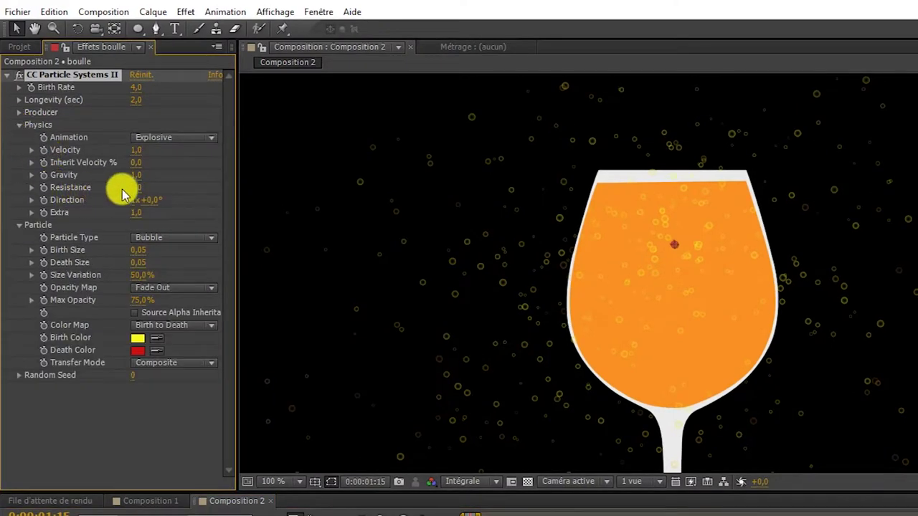
{"action": "mouse_move", "coordinate": [136, 188]}
{"action": "left_mouse_down"}
{"action": "mouse_move", "coordinate": [775, 195]}
{"action": "mouse_move", "coordinate": [881, 205]}
{"action": "left_mouse_up"}
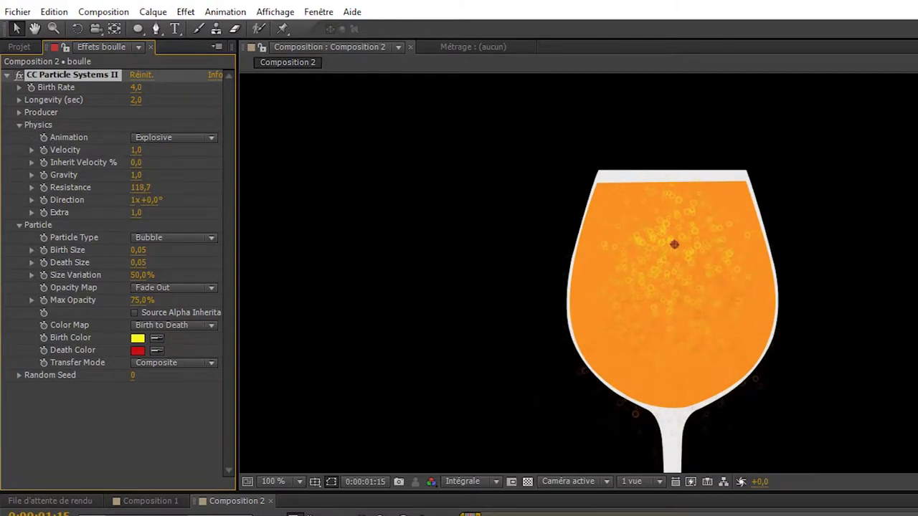
{"action": "left_click", "coordinate": [154, 137]}
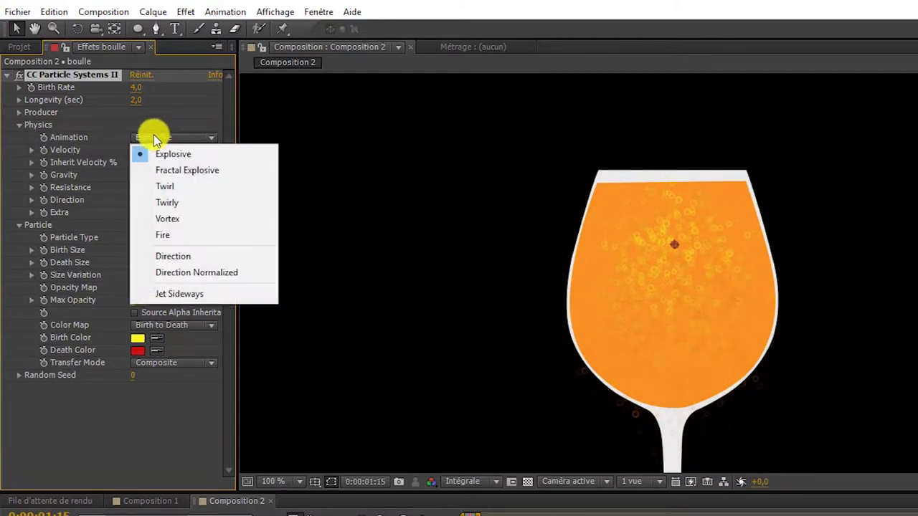
{"action": "left_click", "coordinate": [177, 190]}
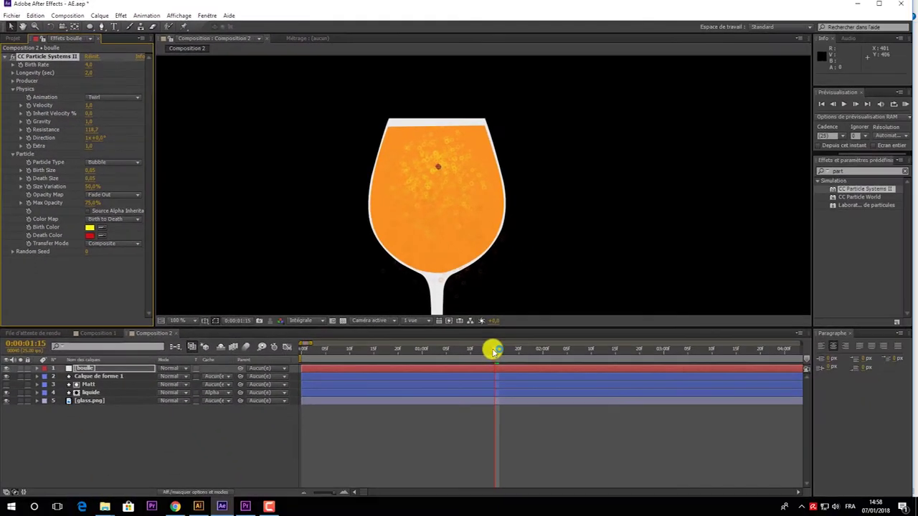
{"action": "mouse_move", "coordinate": [631, 437]}
{"action": "left_mouse_down"}
{"action": "mouse_move", "coordinate": [621, 361]}
{"action": "mouse_move", "coordinate": [490, 358]}
{"action": "left_mouse_up"}
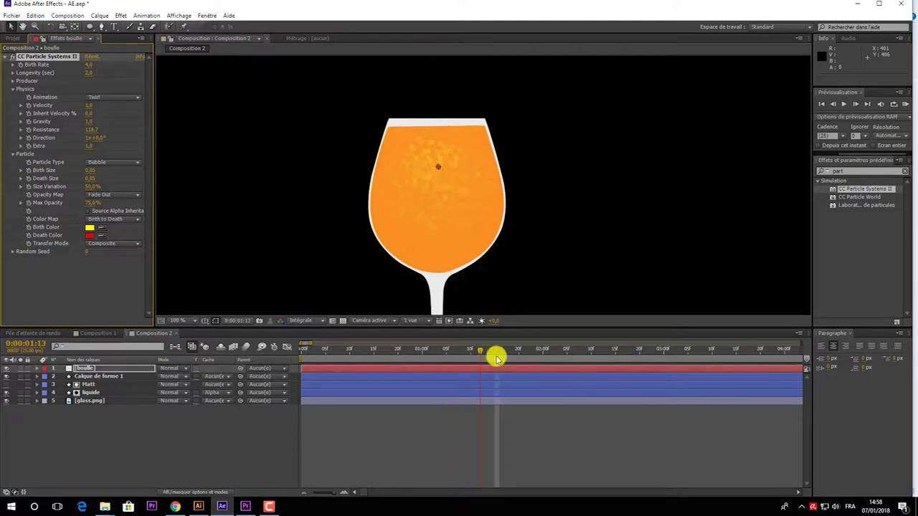
{"action": "left_click_drag", "start_coordinate": [491, 358], "coordinate": [557, 359]}
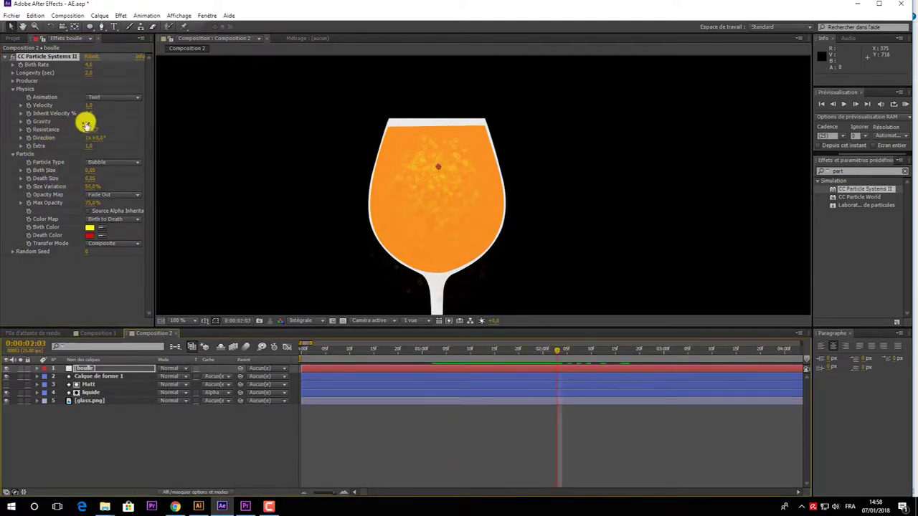
- Set Gravity to -0,6 and move the Producer down into the glass
{"action": "left_click_drag", "start_coordinate": [91, 122], "coordinate": [13, 125]}
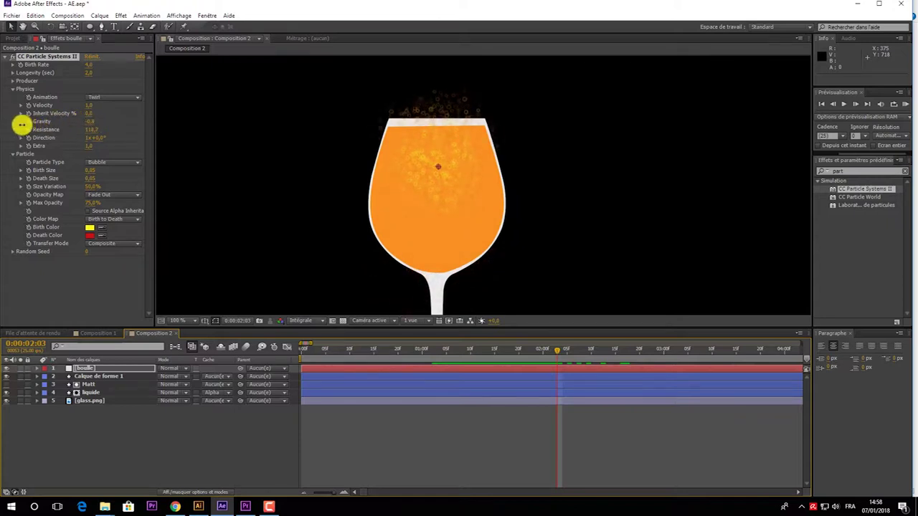
{"action": "left_click_drag", "start_coordinate": [440, 169], "coordinate": [441, 207]}
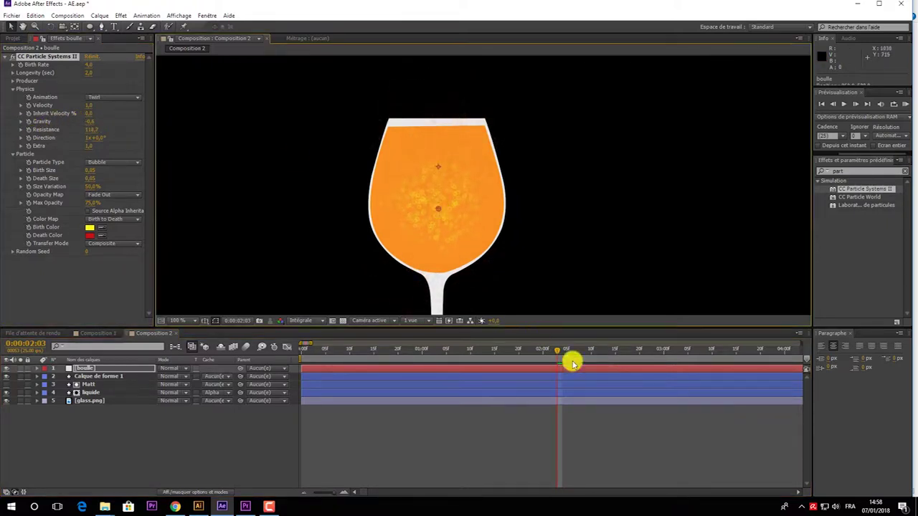
{"action": "left_click_drag", "start_coordinate": [559, 351], "coordinate": [494, 358]}
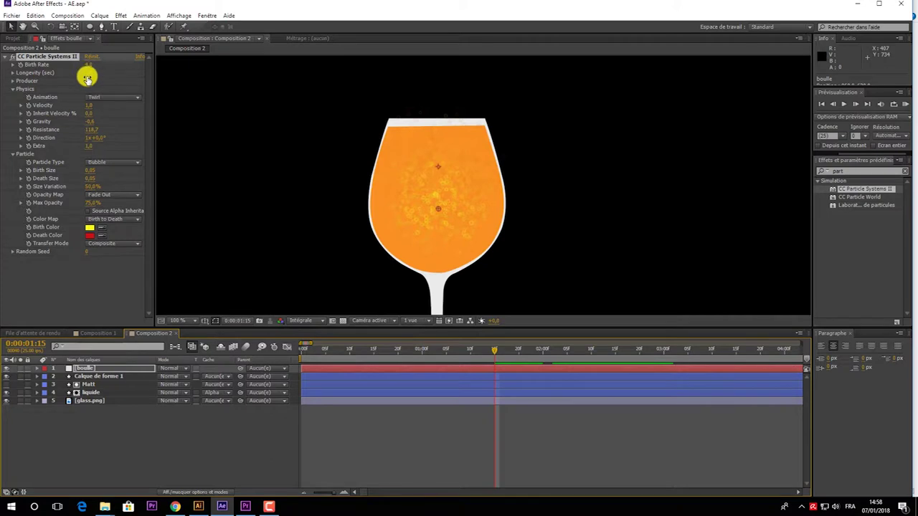
- Set bubble Longevity to 1,0 and Direction to 296°
{"action": "left_click", "coordinate": [87, 75]}
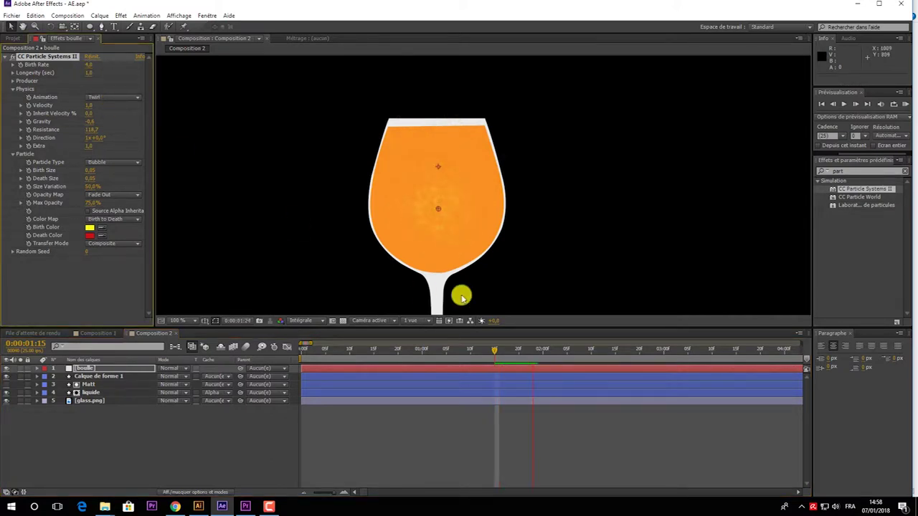
{"action": "left_click_drag", "start_coordinate": [485, 352], "coordinate": [563, 361]}
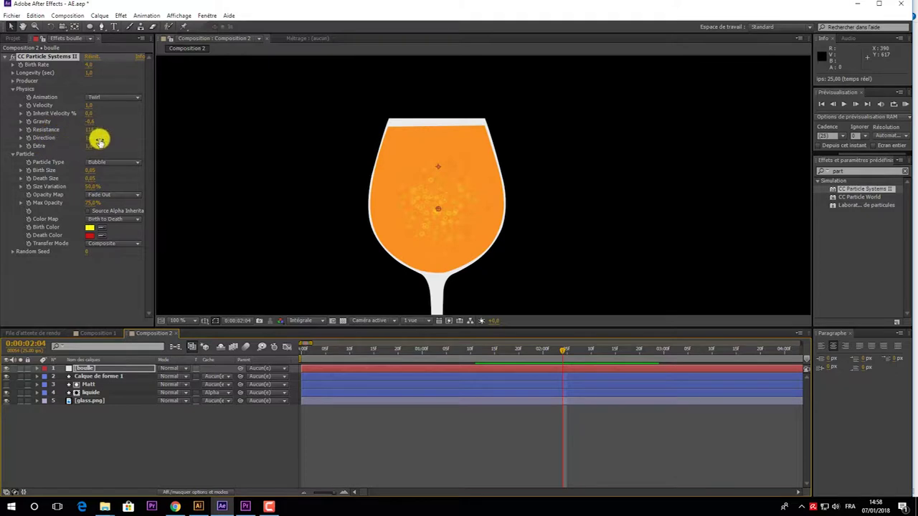
{"action": "left_click_drag", "start_coordinate": [93, 138], "coordinate": [73, 144]}
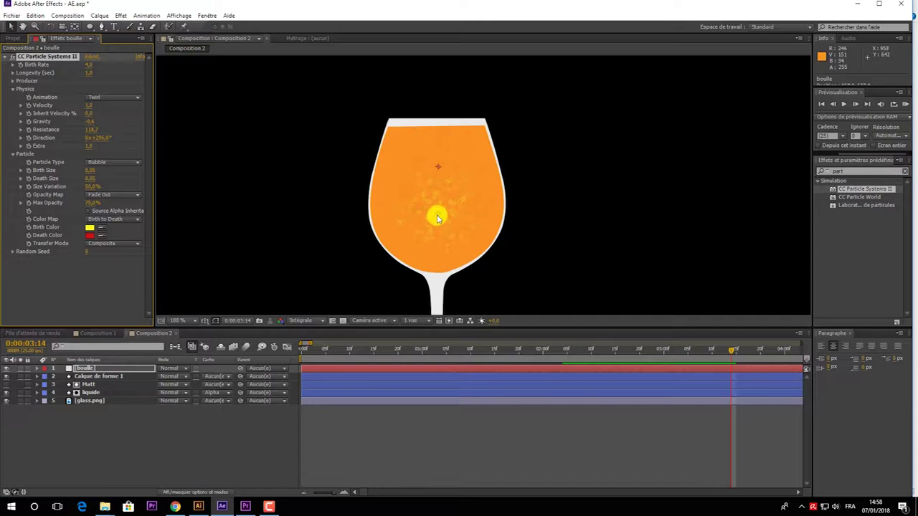
{"action": "left_click", "coordinate": [438, 218]}
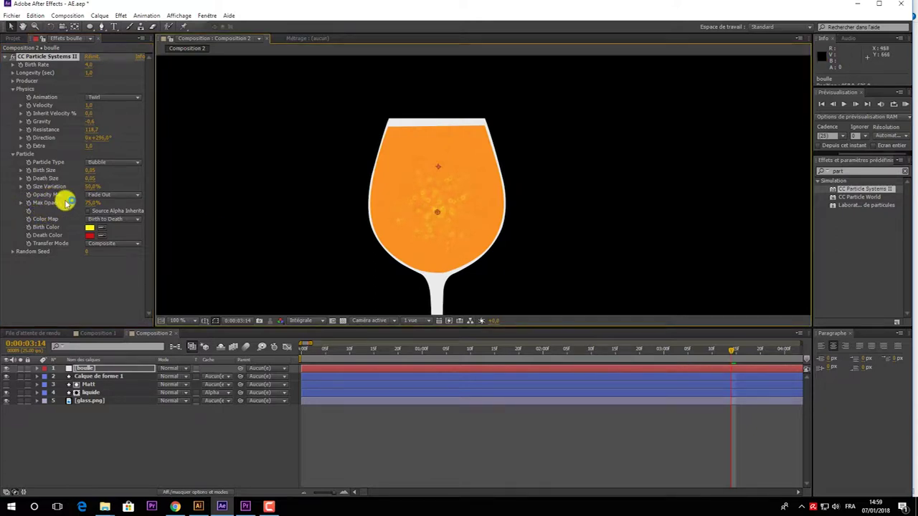
- Set Max Opacity to 50% and zoom the timeline out to the full duration
{"action": "left_click", "coordinate": [92, 204]}
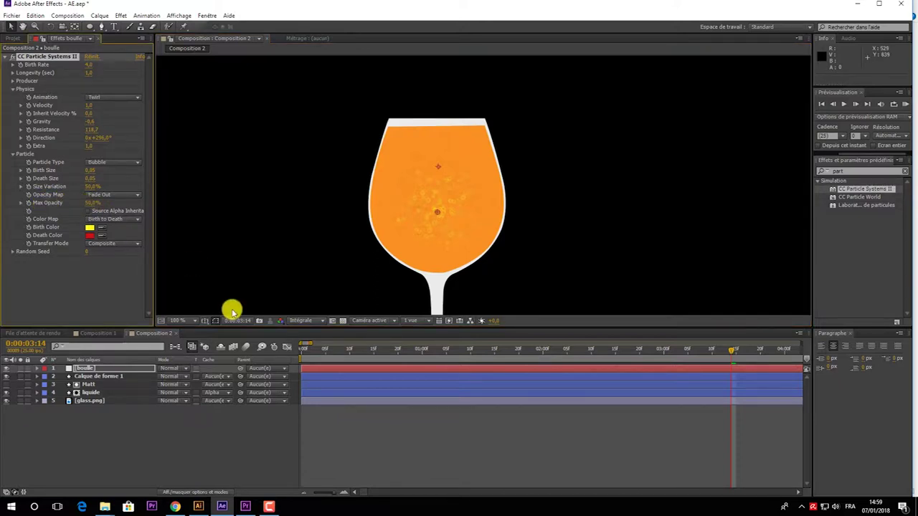
{"action": "left_click", "coordinate": [400, 427]}
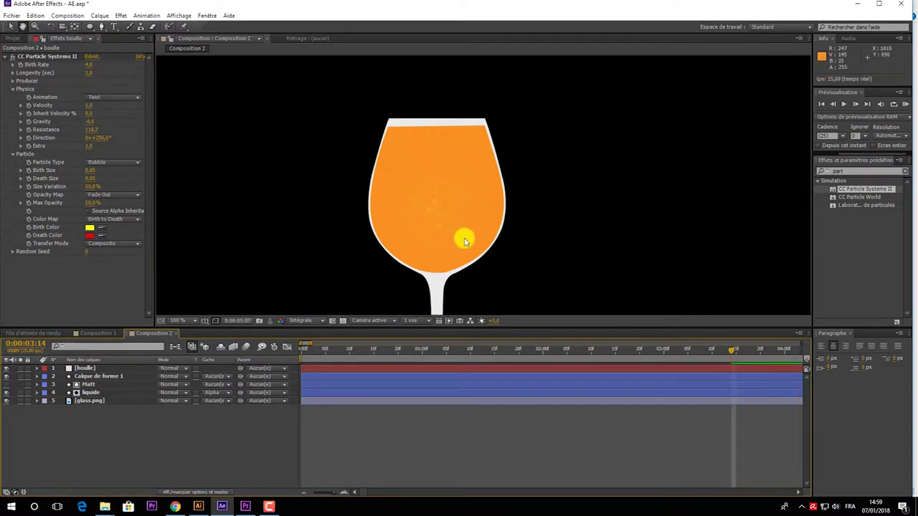
{"action": "left_click_drag", "start_coordinate": [334, 495], "coordinate": [324, 494]}
{"action": "left_click", "coordinate": [89, 394]}
{"action": "left_click", "coordinate": [87, 386]}
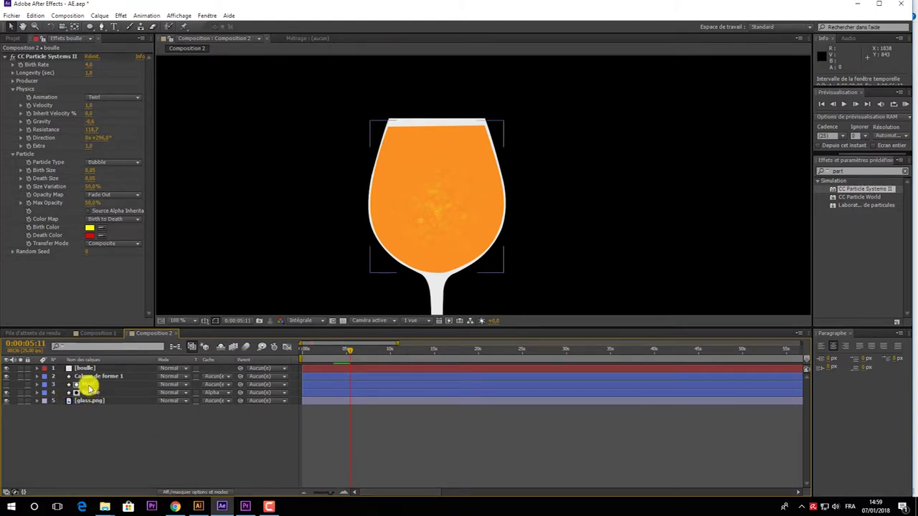
- Reveal the liquide layer's Amplitude and Position keyframes with U and zoom the timeline in on them
{"action": "left_click", "coordinate": [88, 387]}
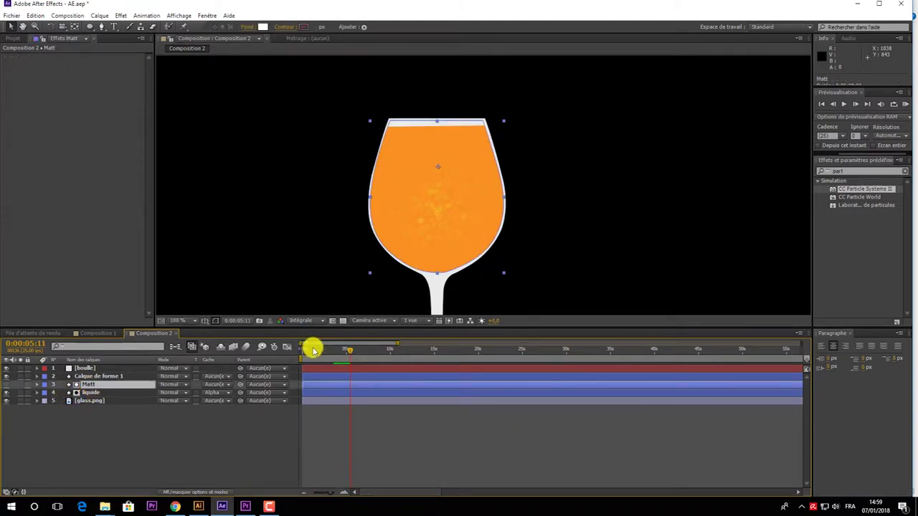
{"action": "left_click_drag", "start_coordinate": [318, 351], "coordinate": [304, 352]}
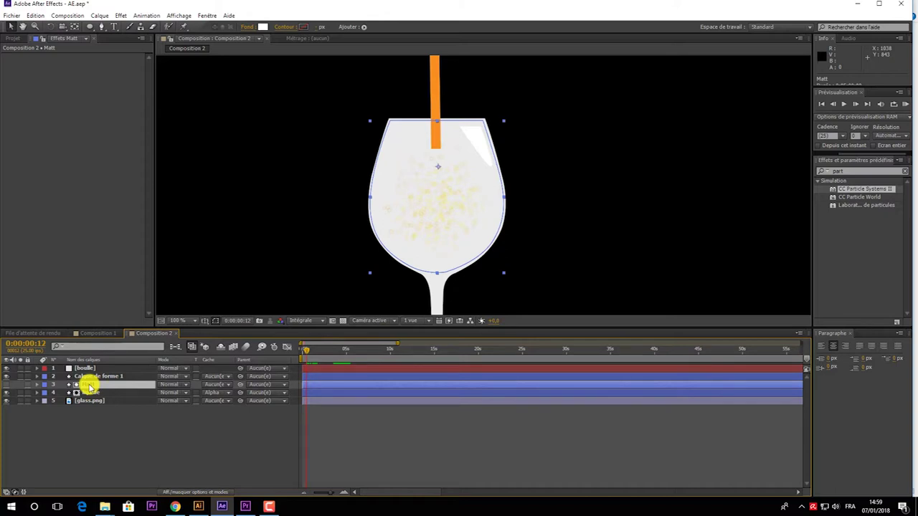
{"action": "left_click", "coordinate": [87, 393]}
{"action": "key", "text": "u"}
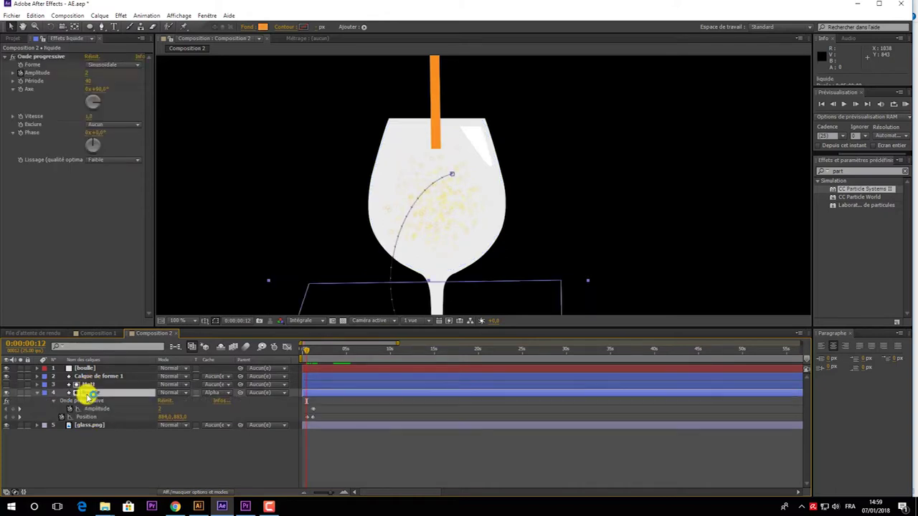
{"action": "left_click", "coordinate": [344, 494]}
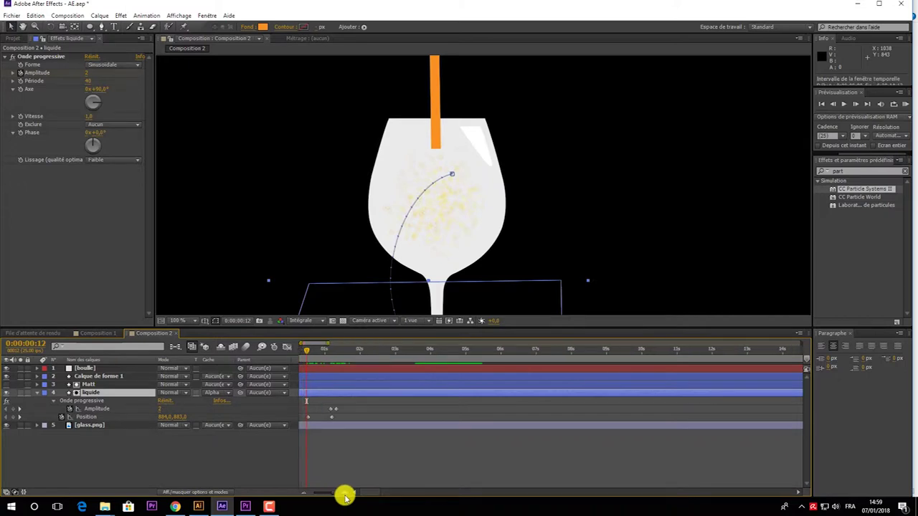
{"action": "left_click", "coordinate": [361, 495]}
{"action": "left_click", "coordinate": [343, 495]}
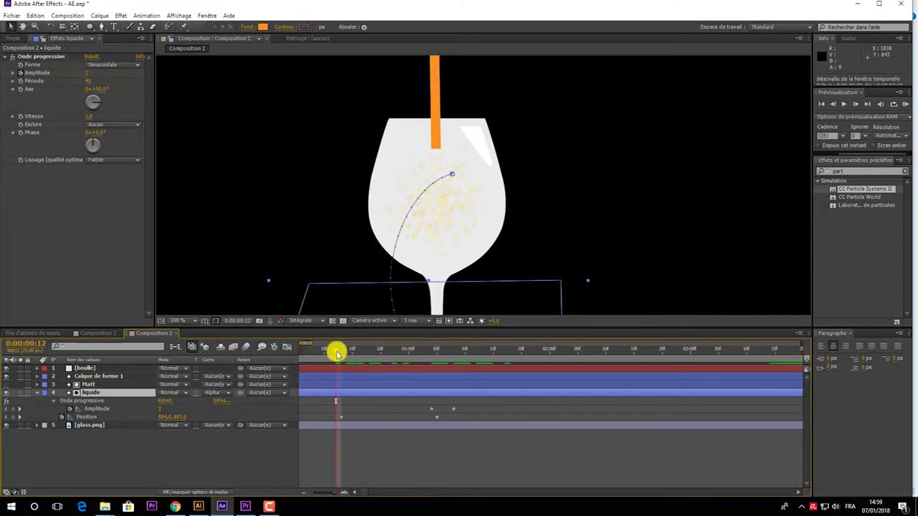
{"action": "left_click_drag", "start_coordinate": [339, 353], "coordinate": [340, 354]}
{"action": "key", "text": "KP_1"}
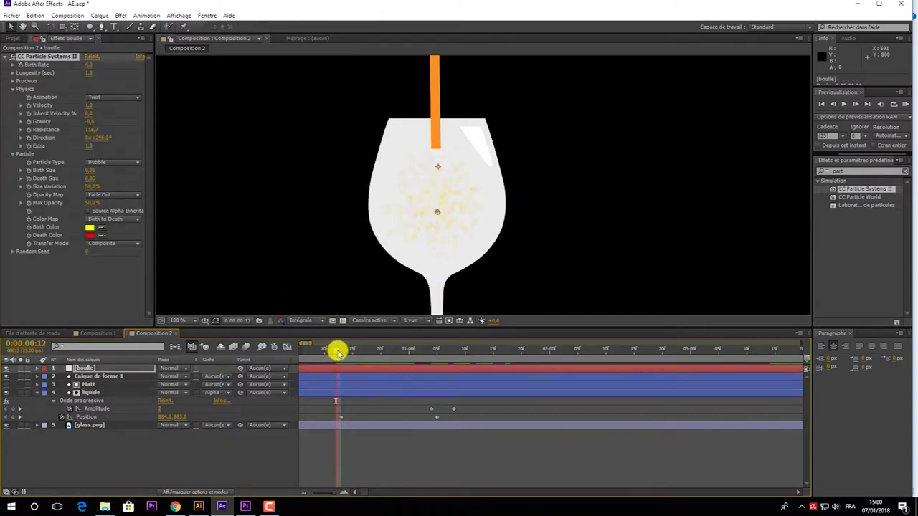
- Set the boulle layer's CC Particle Systems II Birth Rate to 0 at 0:00:00:21
{"action": "left_click_drag", "start_coordinate": [341, 354], "coordinate": [385, 353]}
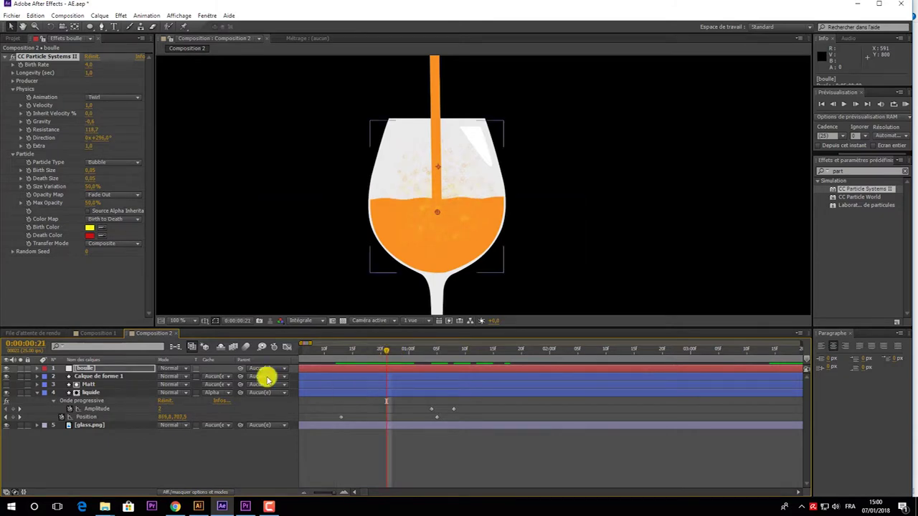
{"action": "left_click", "coordinate": [86, 370]}
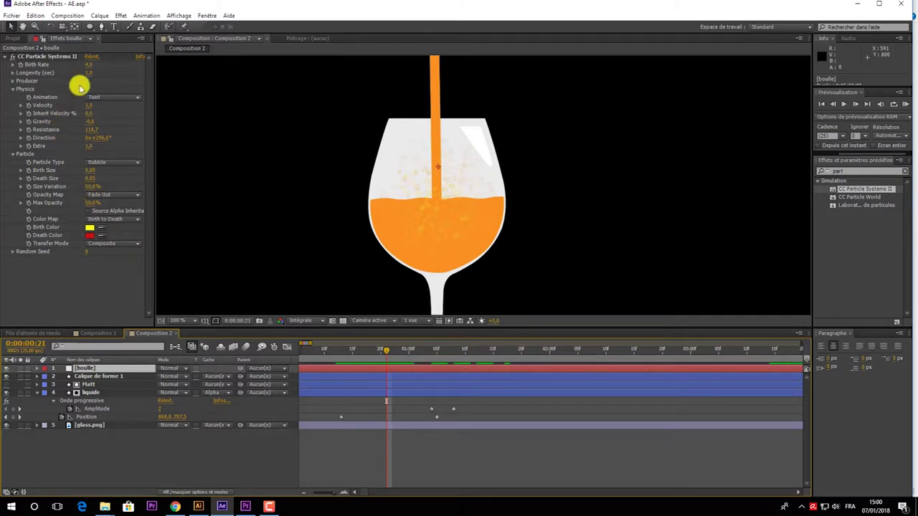
{"action": "left_click", "coordinate": [27, 59]}
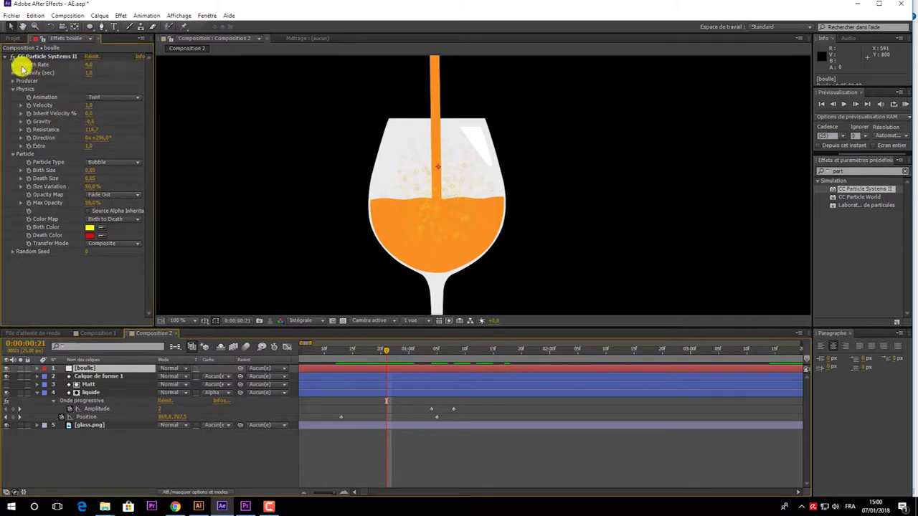
{"action": "left_click", "coordinate": [88, 65]}
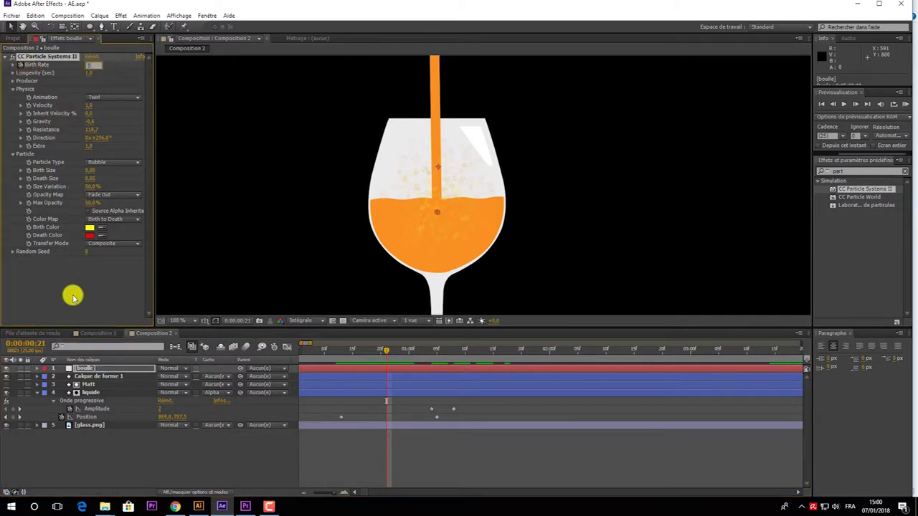
{"action": "left_click", "coordinate": [73, 297]}
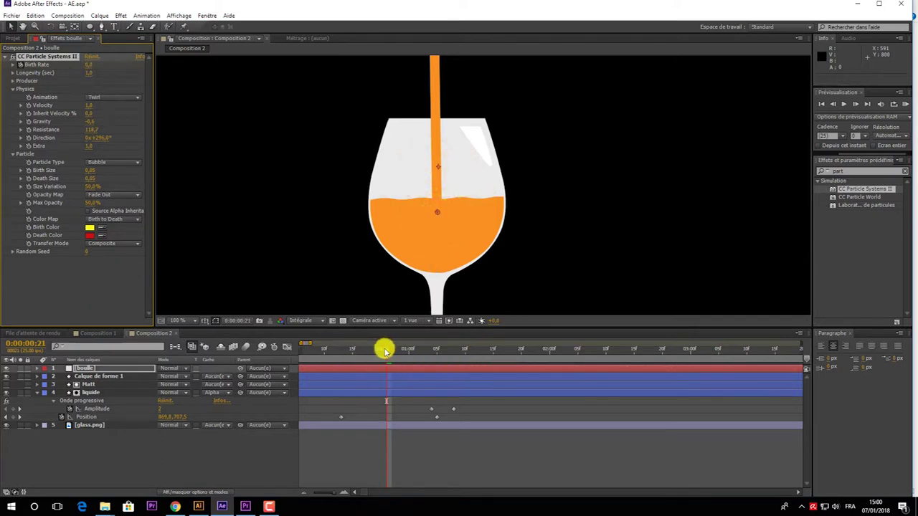
- Key Birth Rate to 4 at 0:00:01:00 and scrub back to check the pour
{"action": "left_click_drag", "start_coordinate": [388, 352], "coordinate": [409, 357]}
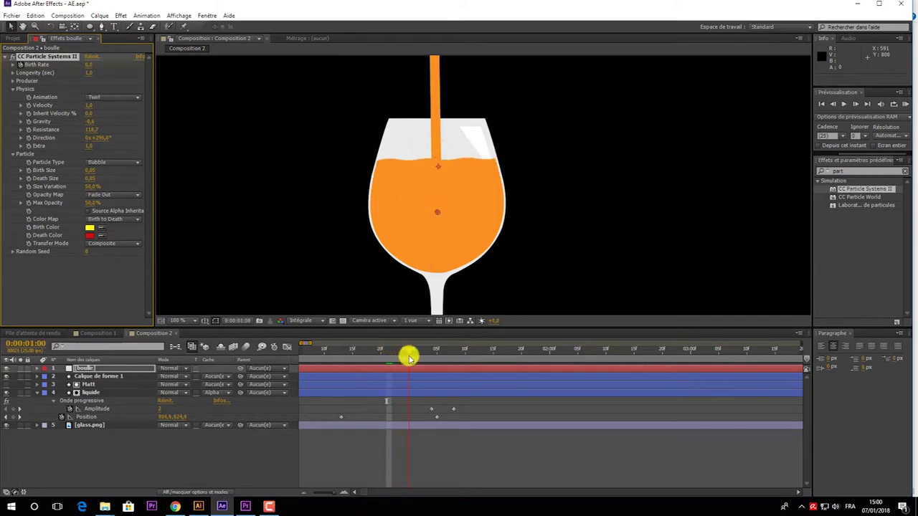
{"action": "left_click", "coordinate": [90, 65]}
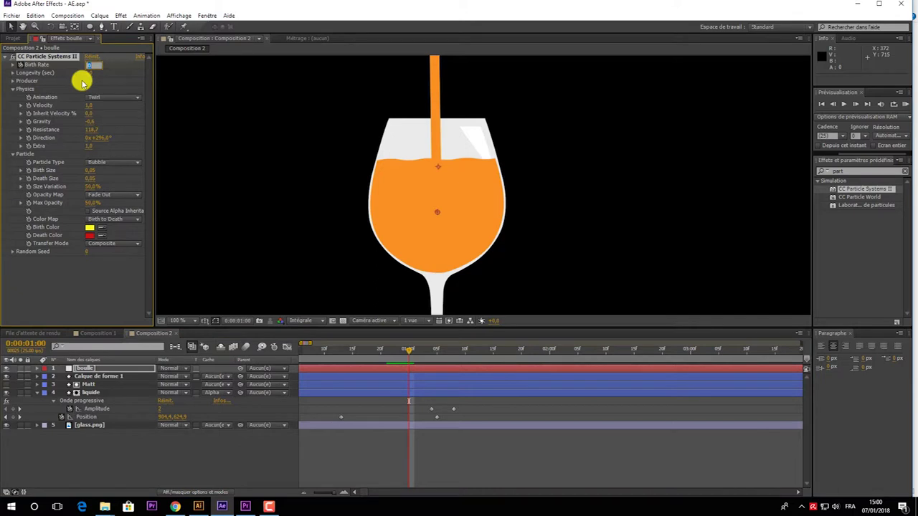
{"action": "left_click", "coordinate": [478, 457]}
{"action": "left_click", "coordinate": [352, 359]}
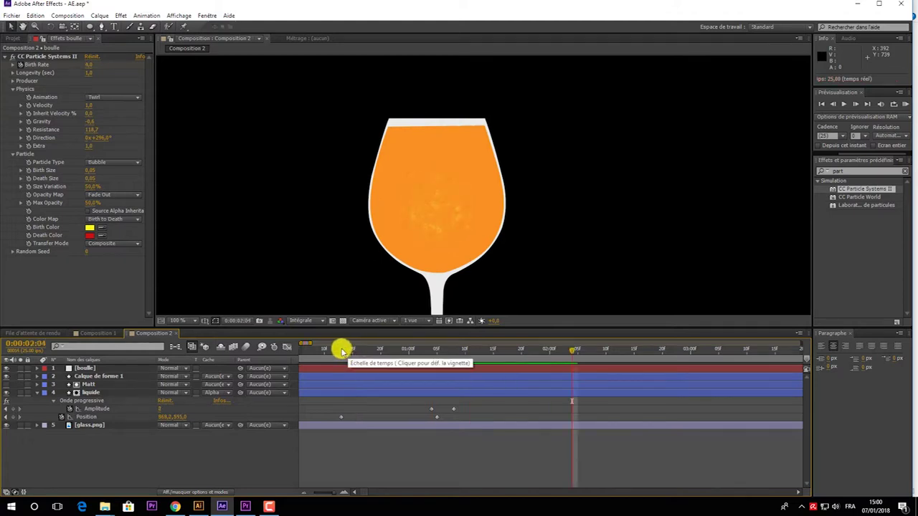
{"action": "left_click", "coordinate": [342, 350]}
{"action": "left_click_drag", "start_coordinate": [342, 351], "coordinate": [379, 351]}
{"action": "left_click", "coordinate": [84, 369]}
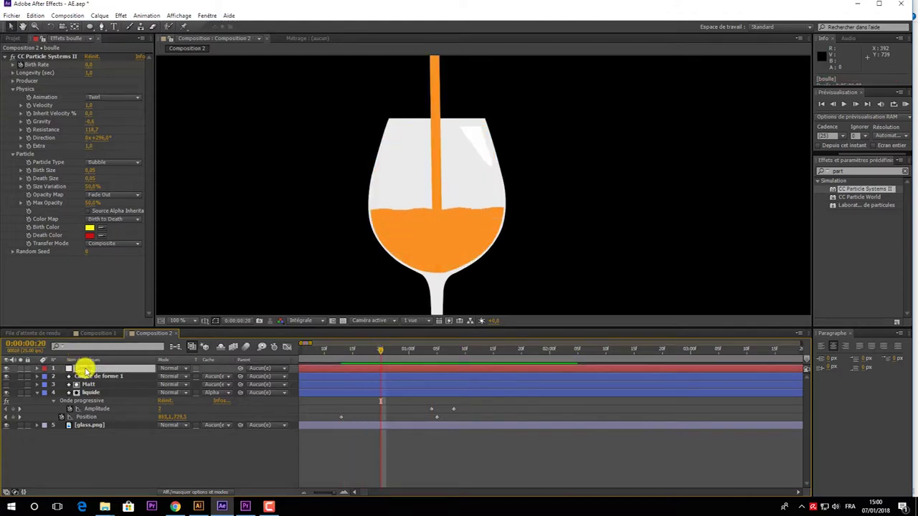
- Add a Birth Rate keyframe of 2 at about 0:00:01:05 where the glass is full
{"action": "key", "text": "u"}
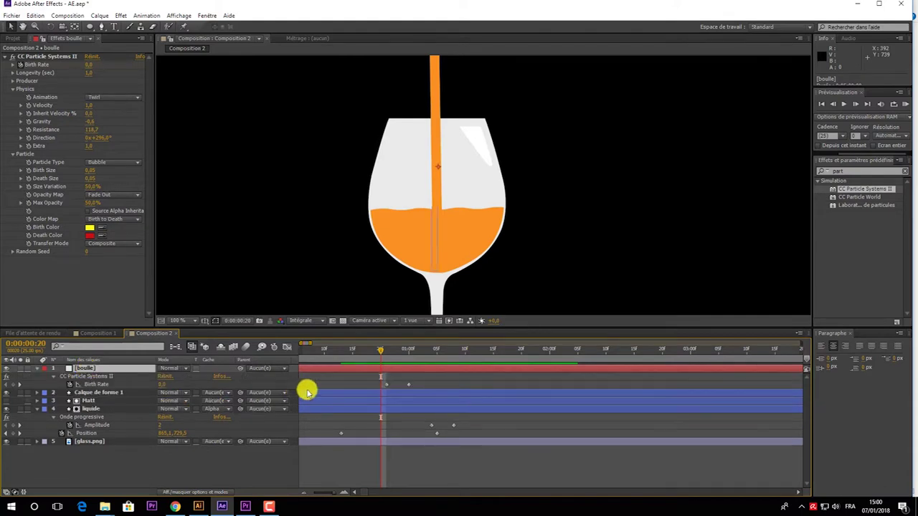
{"action": "left_click", "coordinate": [404, 384]}
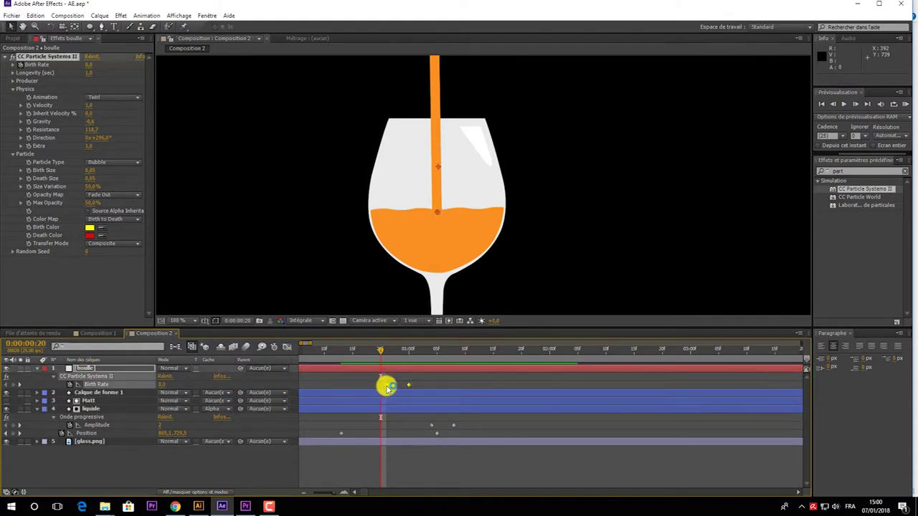
{"action": "left_click", "coordinate": [359, 471]}
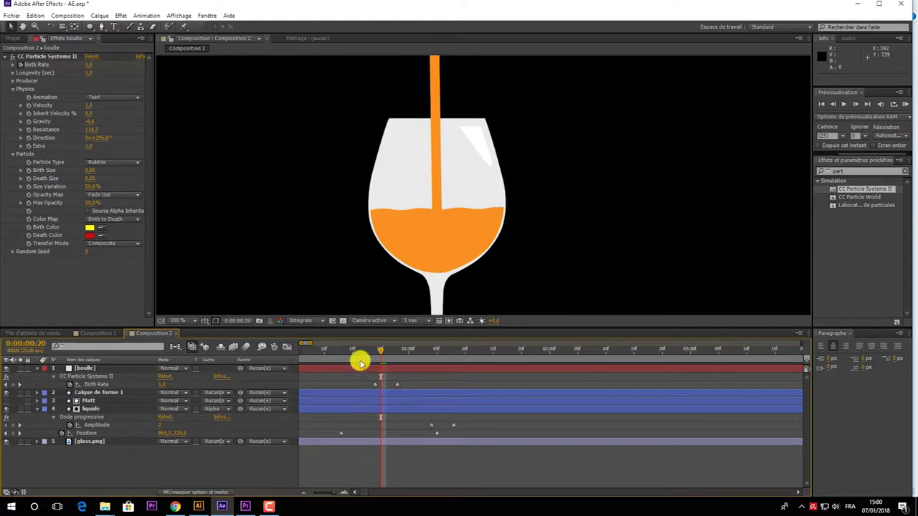
{"action": "left_click", "coordinate": [359, 352]}
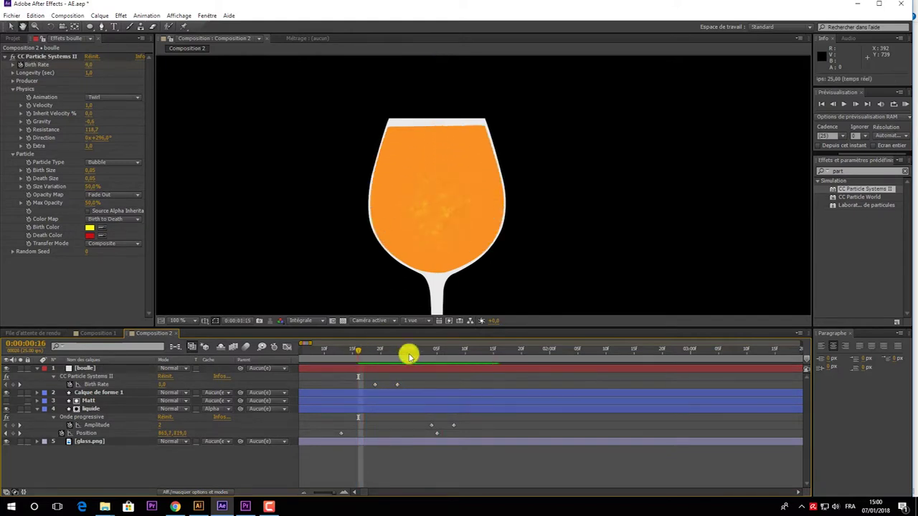
{"action": "left_click_drag", "start_coordinate": [361, 353], "coordinate": [436, 354]}
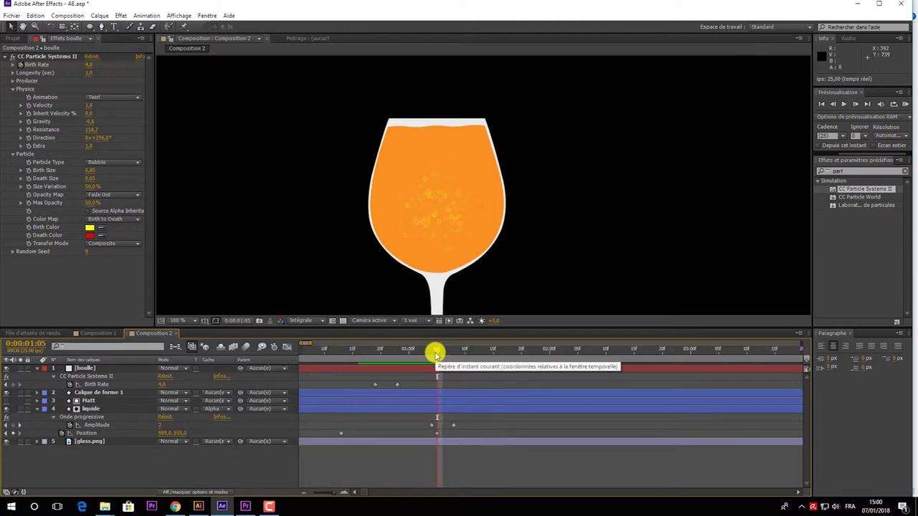
{"action": "left_click", "coordinate": [9, 392]}
{"action": "left_click", "coordinate": [164, 385]}
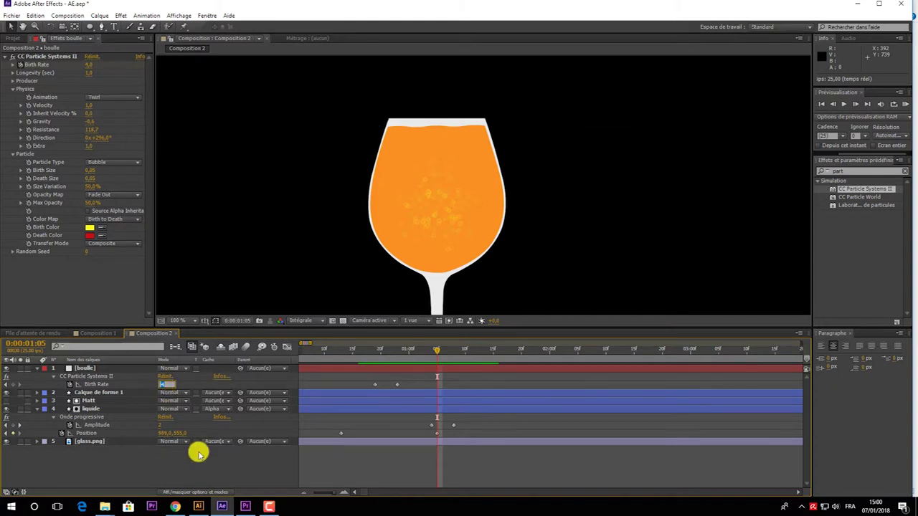
{"action": "key", "text": "Return"}
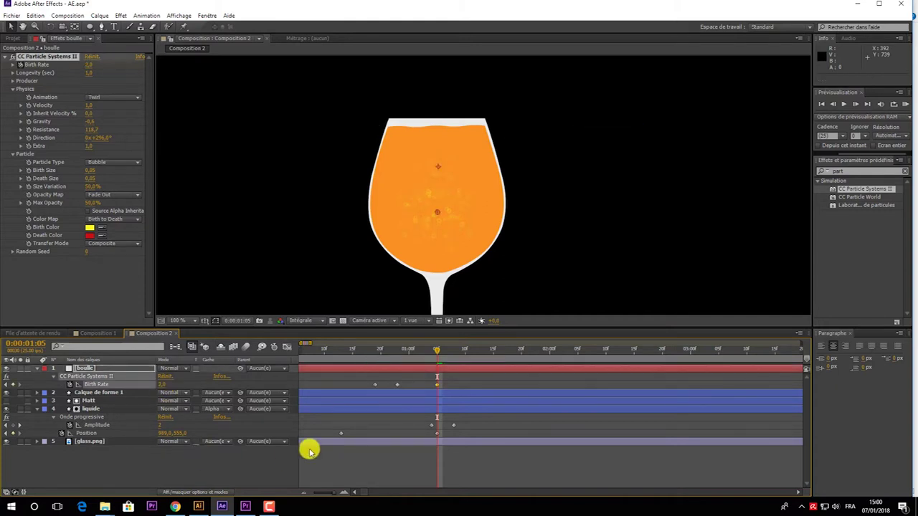
- Preview the pour, then start changing Birth Color to near-white FEFEE6
{"action": "left_click_drag", "start_coordinate": [437, 349], "coordinate": [467, 356]}
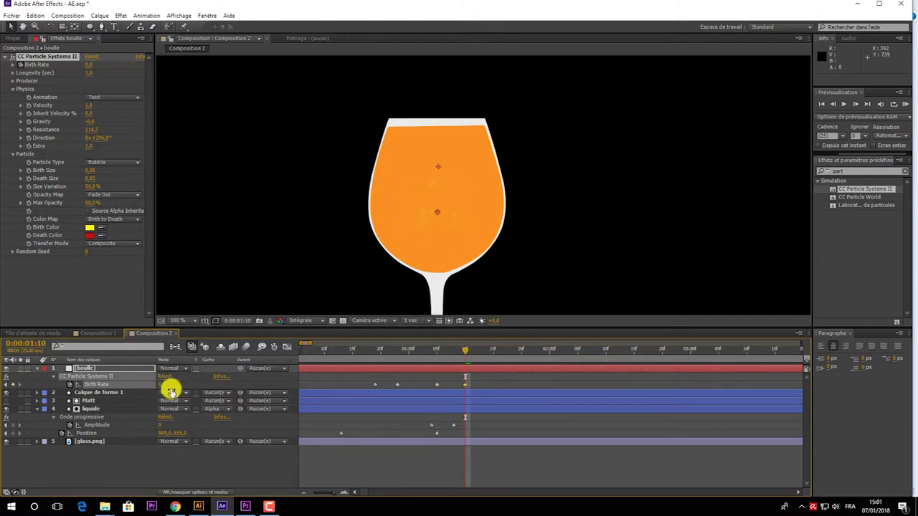
{"action": "left_click", "coordinate": [368, 459]}
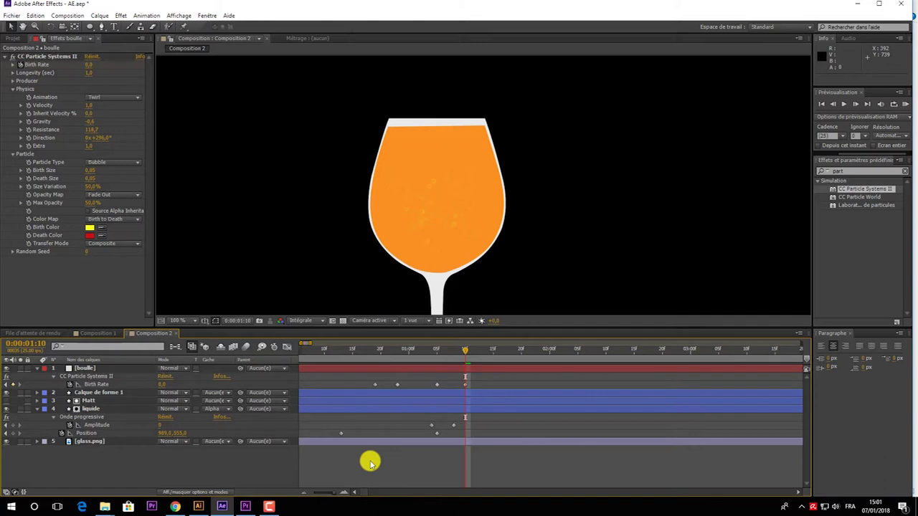
{"action": "left_click", "coordinate": [343, 351]}
{"action": "key", "text": "space"}
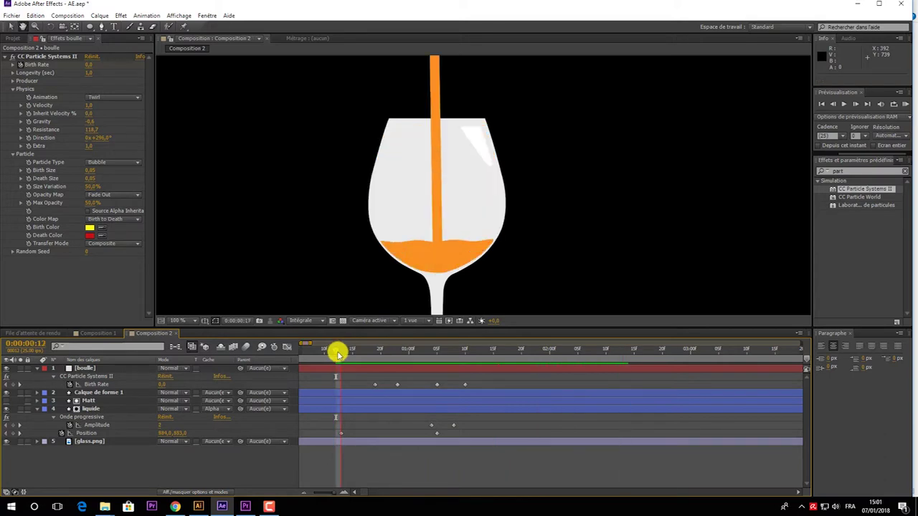
{"action": "left_click_drag", "start_coordinate": [337, 353], "coordinate": [421, 360]}
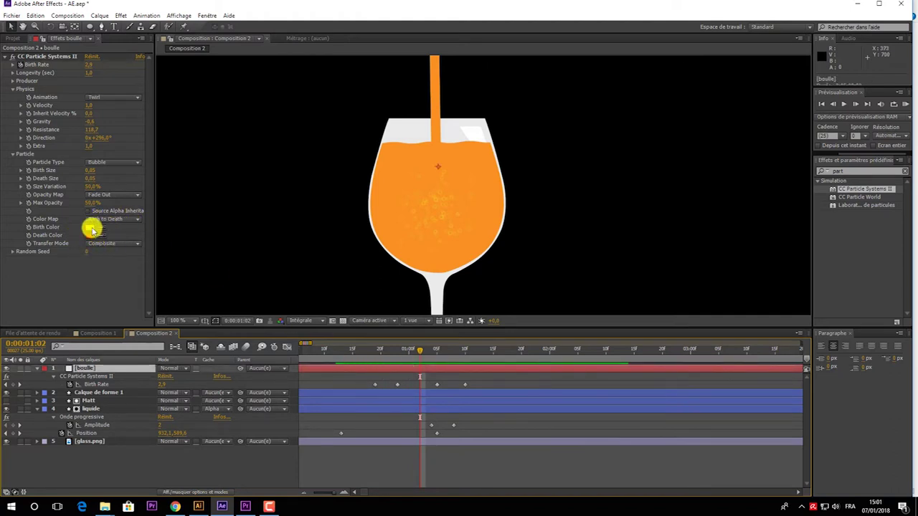
{"action": "left_click", "coordinate": [89, 228]}
{"action": "mouse_move", "coordinate": [726, 219]}
{"action": "left_mouse_down"}
{"action": "mouse_move", "coordinate": [676, 143]}
{"action": "mouse_move", "coordinate": [710, 143]}
{"action": "left_mouse_up"}
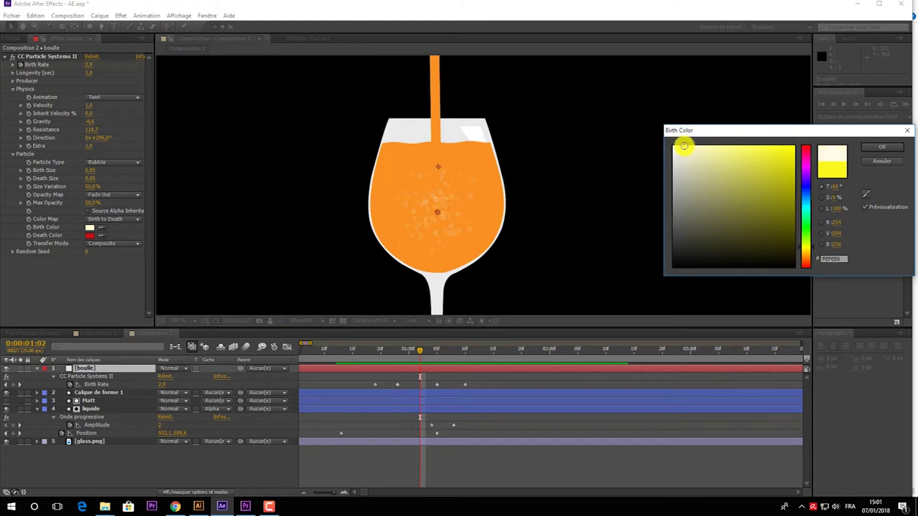
- Confirm the near-white Birth Color and set Death Color to a light orange
{"action": "left_click", "coordinate": [881, 148]}
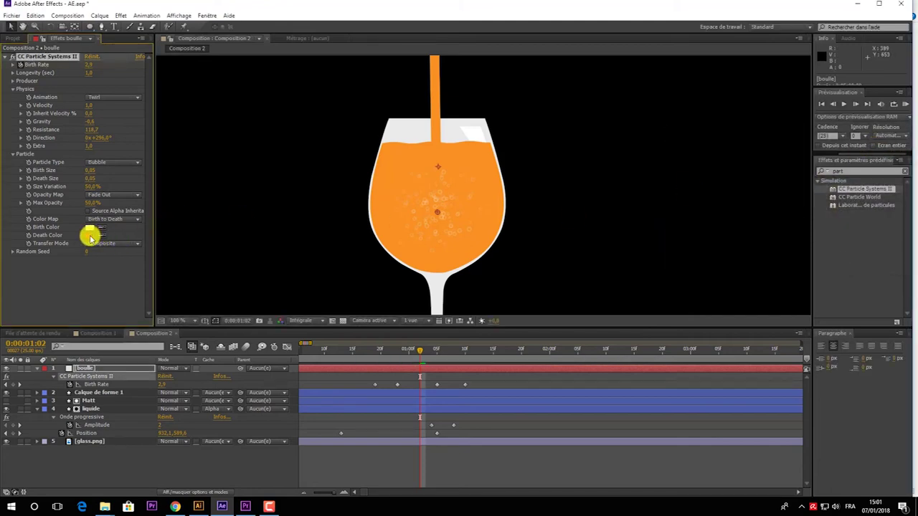
{"action": "left_click", "coordinate": [90, 235]}
{"action": "left_click_drag", "start_coordinate": [808, 260], "coordinate": [808, 254]}
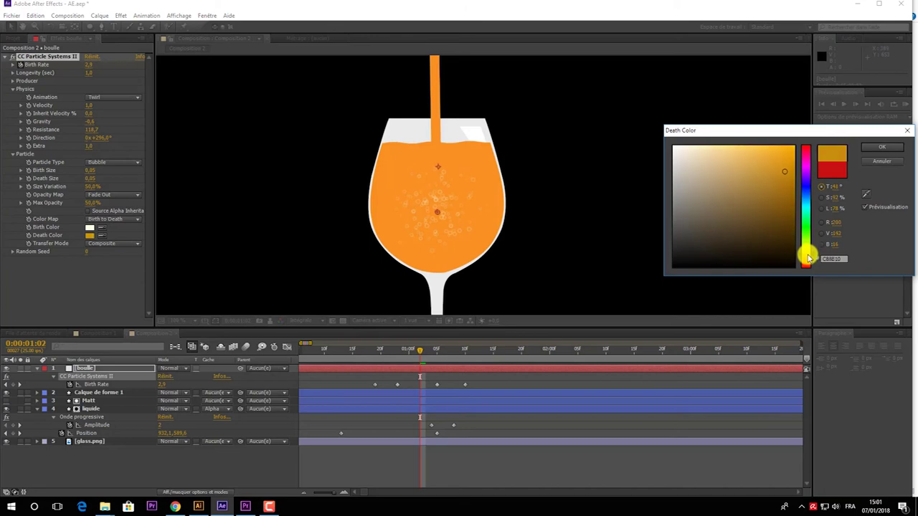
{"action": "left_click_drag", "start_coordinate": [809, 254], "coordinate": [808, 260]}
{"action": "left_click_drag", "start_coordinate": [780, 159], "coordinate": [781, 154]}
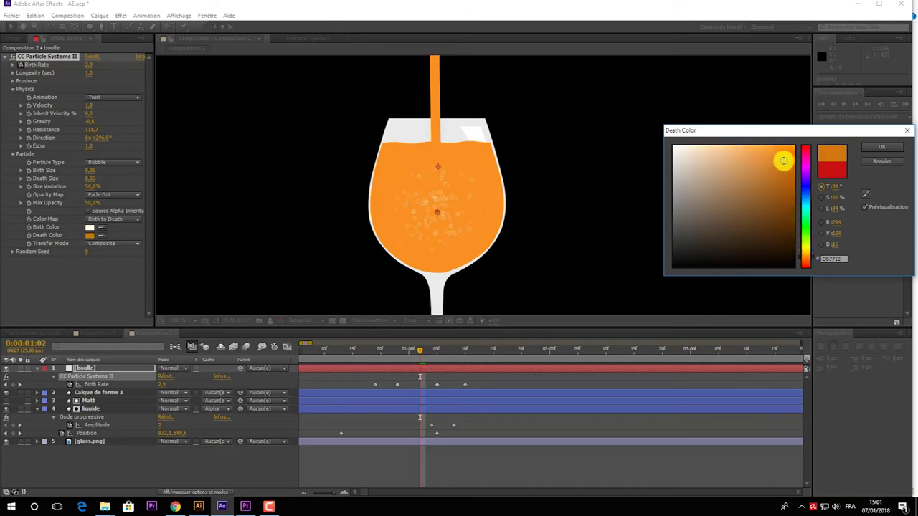
{"action": "left_click", "coordinate": [881, 147]}
{"action": "left_click", "coordinate": [469, 469]}
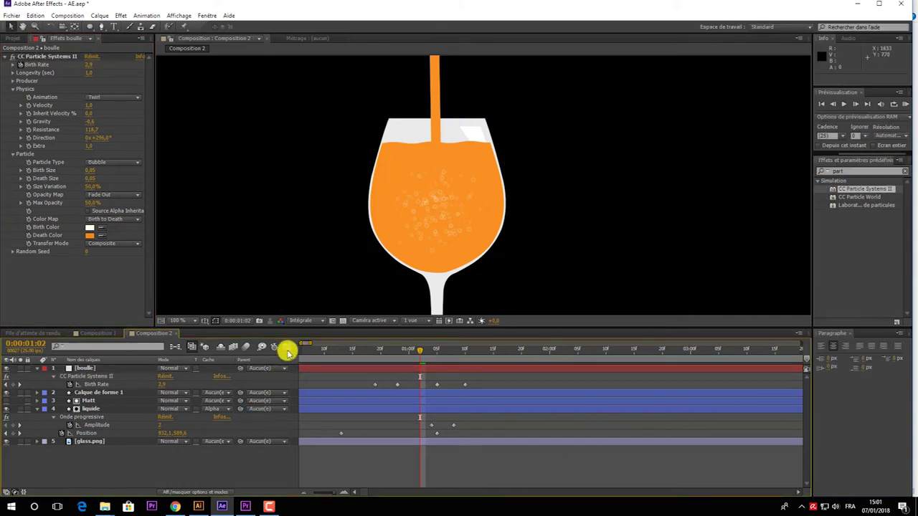
{"action": "left_click_drag", "start_coordinate": [308, 348], "coordinate": [266, 355]}
- Preview the whole pour from 0:00:00:00 with the viewer at 50% magnification
{"action": "left_click", "coordinate": [436, 398]}
{"action": "left_click", "coordinate": [425, 458]}
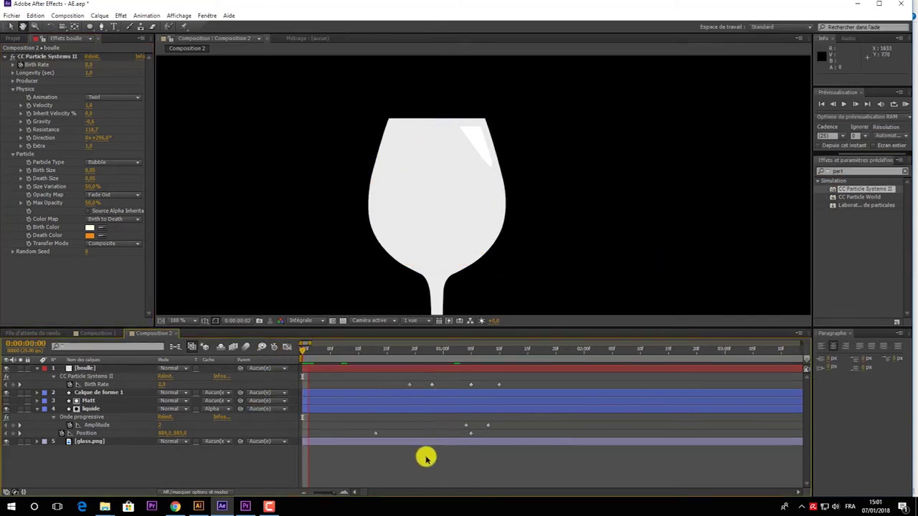
{"action": "key", "text": "space"}
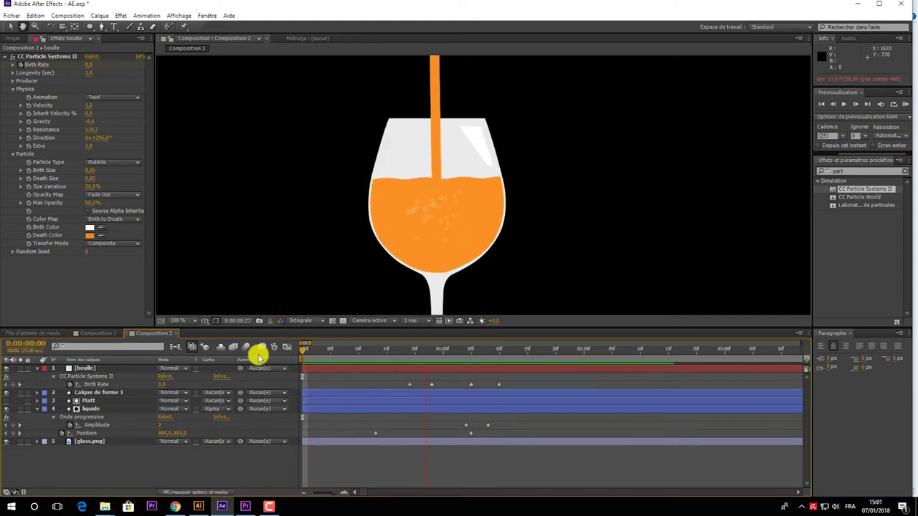
{"action": "left_click", "coordinate": [179, 321]}
{"action": "left_click", "coordinate": [186, 236]}
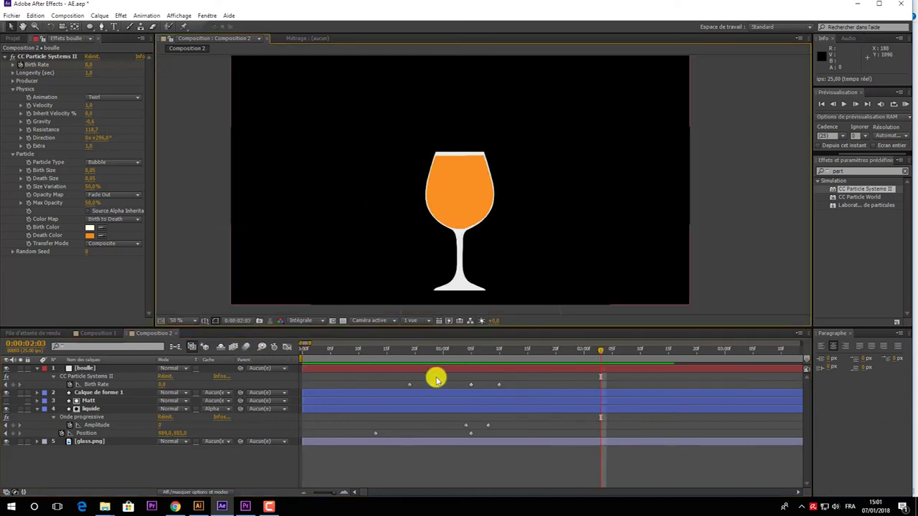
{"action": "left_click_drag", "start_coordinate": [373, 350], "coordinate": [287, 358]}
{"action": "key", "text": "space"}
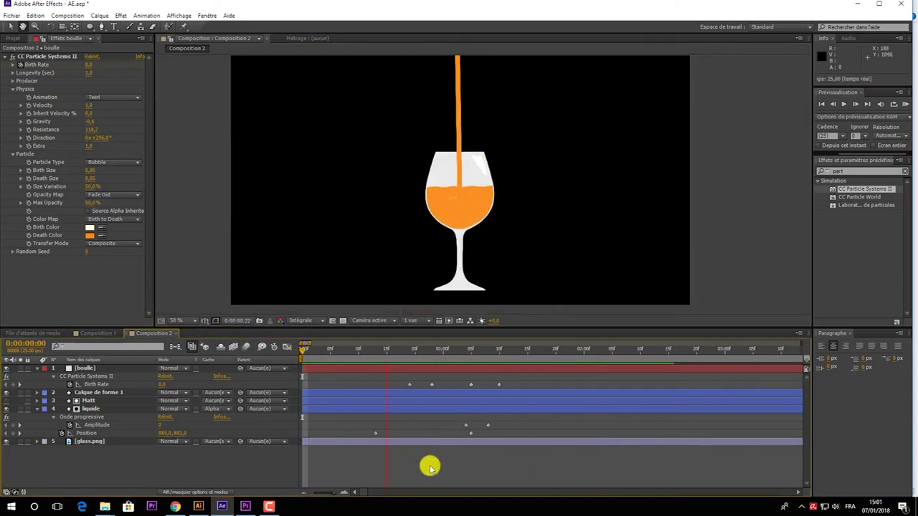